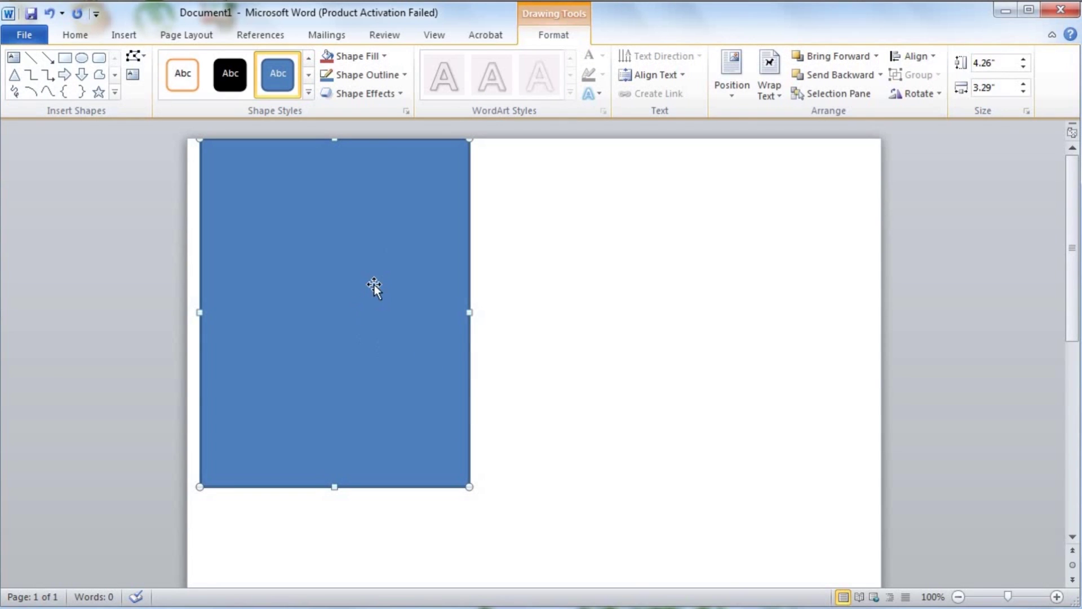
# - Remove the rectangle's outline and fill it with dark grey
pyautogui.click(404, 76)
pyautogui.click(364, 221)
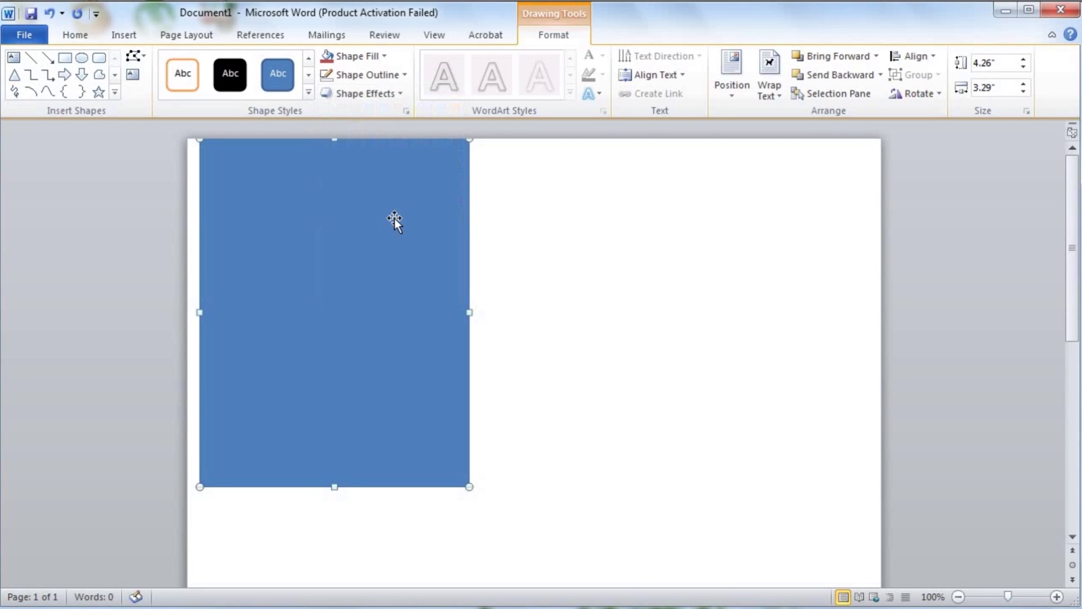
pyautogui.click(386, 55)
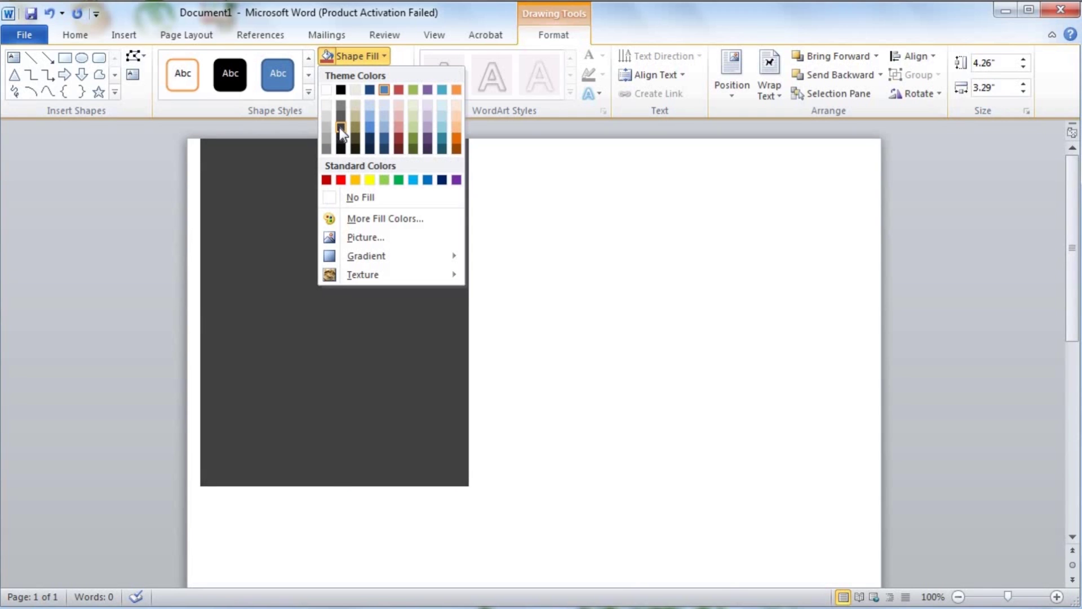
pyautogui.click(341, 132)
# - Place a second copy of the dark rectangle further down the page
pyautogui.scroll(-3, 421, 353)
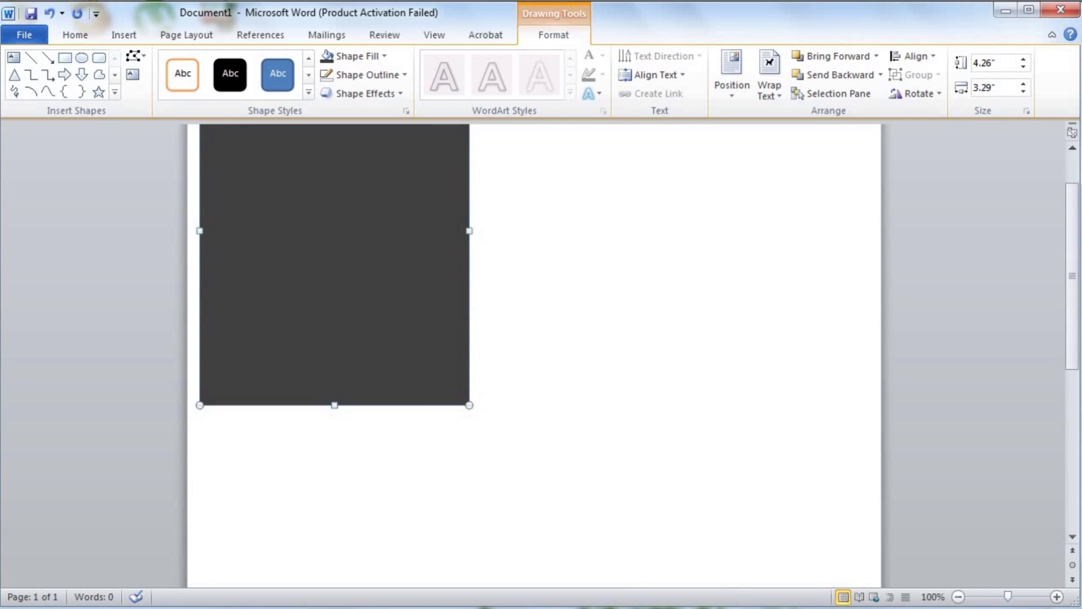
pyautogui.scroll(-9, 420, 353)
pyautogui.scroll(1, 423, 351)
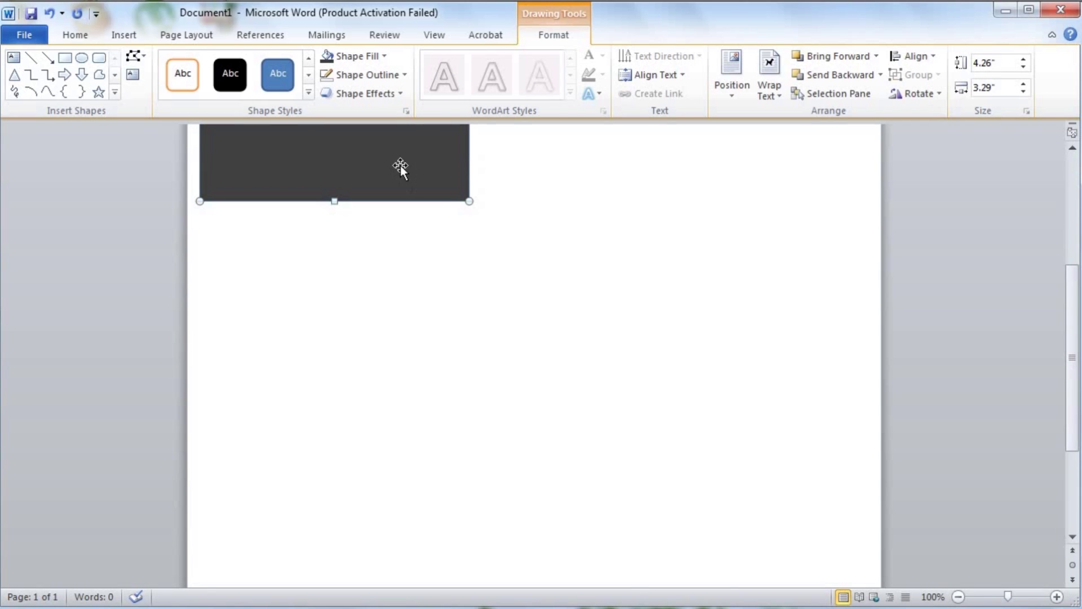
pyautogui.moveTo(400, 162); pyautogui.dragTo(381, 533)
pyautogui.scroll(-6, 371, 455)
pyautogui.moveTo(387, 287); pyautogui.dragTo(389, 466)
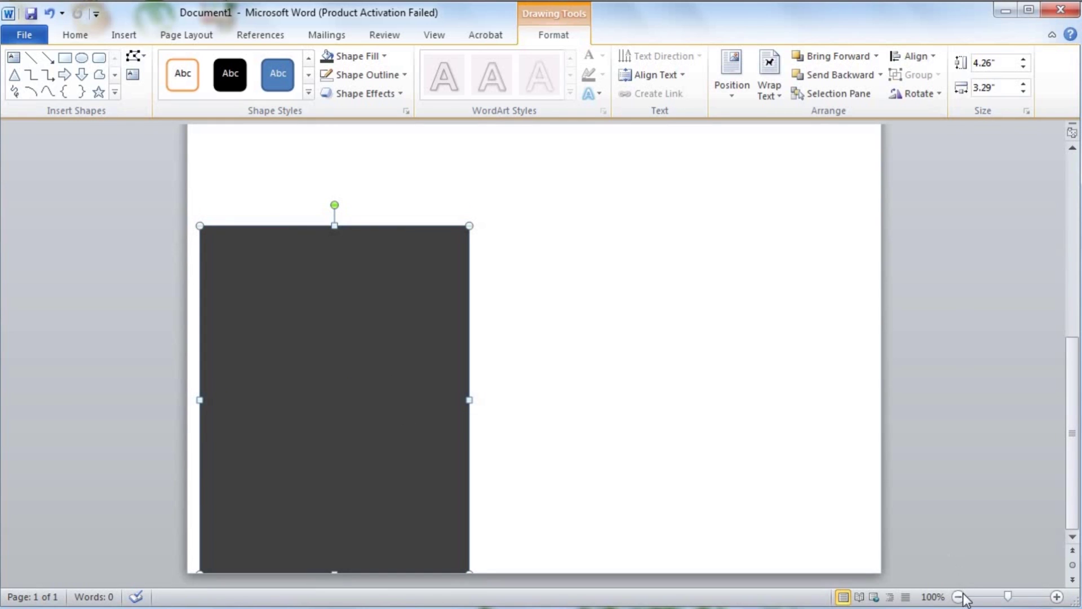
# - At 80% zoom, shorten the lower dark rectangle to 1.7 inches tall
pyautogui.click(960, 596)
pyautogui.click(960, 596)
pyautogui.click(960, 596)
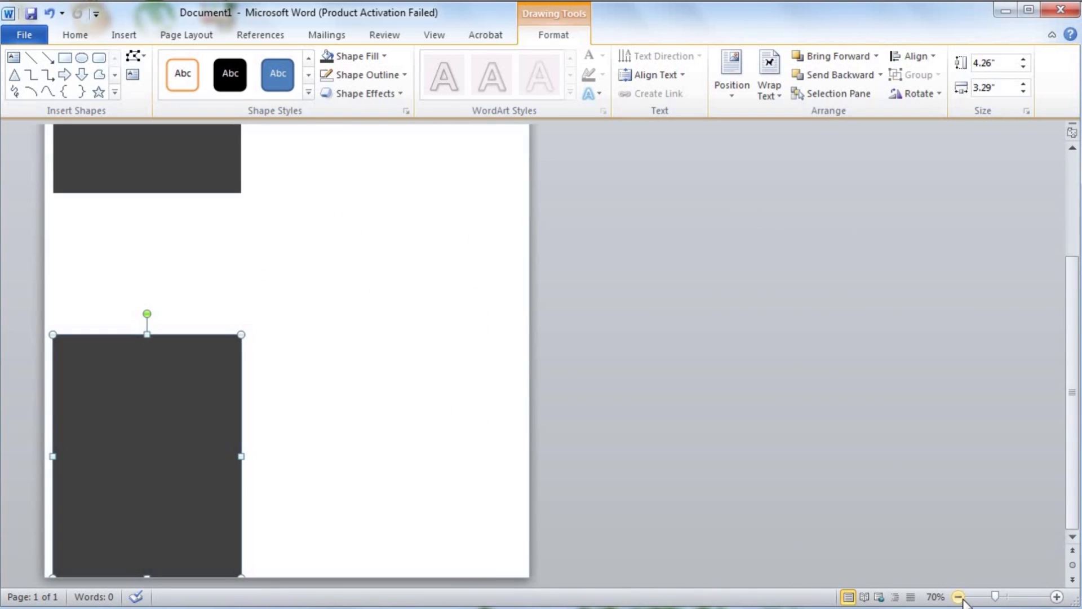
pyautogui.click(1055, 597)
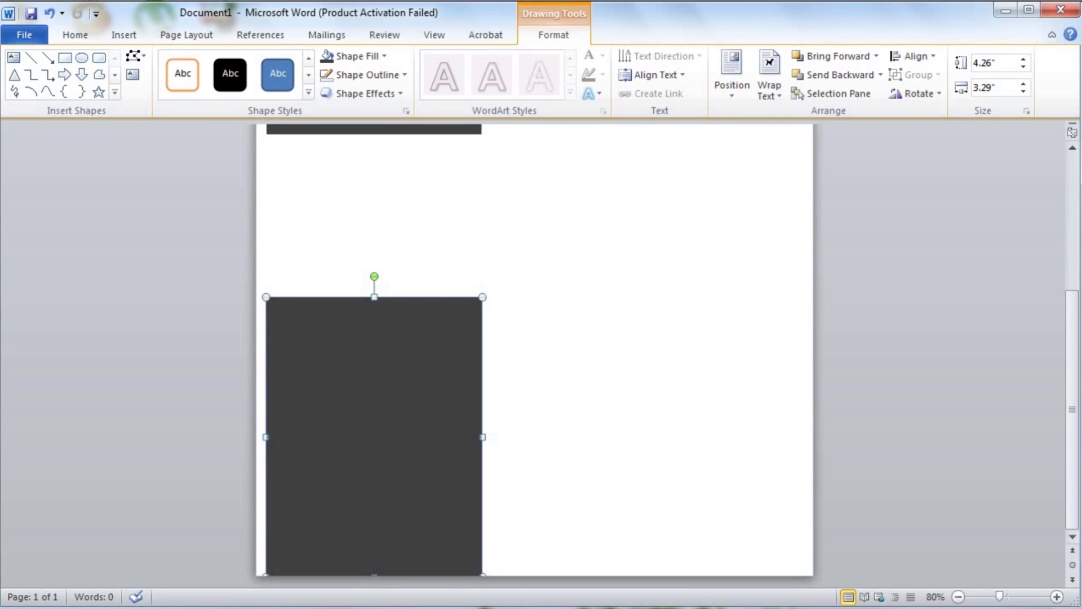
pyautogui.moveTo(374, 297); pyautogui.dragTo(374, 464)
# - Stretch the upper dark rectangle to 5.69 inches tall
pyautogui.scroll(10, 493, 384)
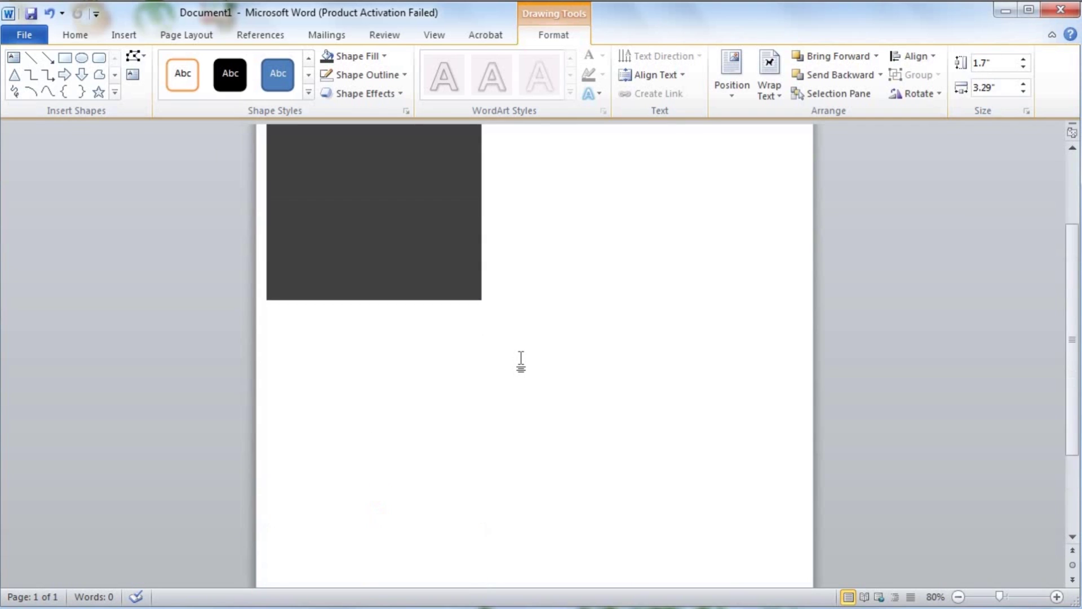
pyautogui.click(420, 307)
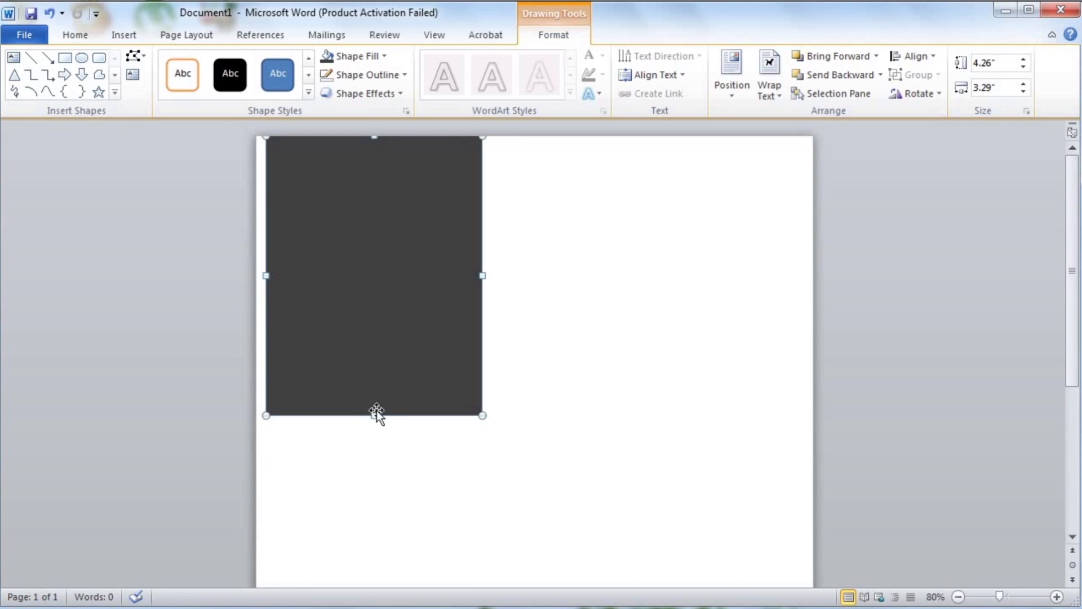
pyautogui.click(377, 420)
pyautogui.click(384, 392)
pyautogui.moveTo(374, 414); pyautogui.dragTo(378, 508)
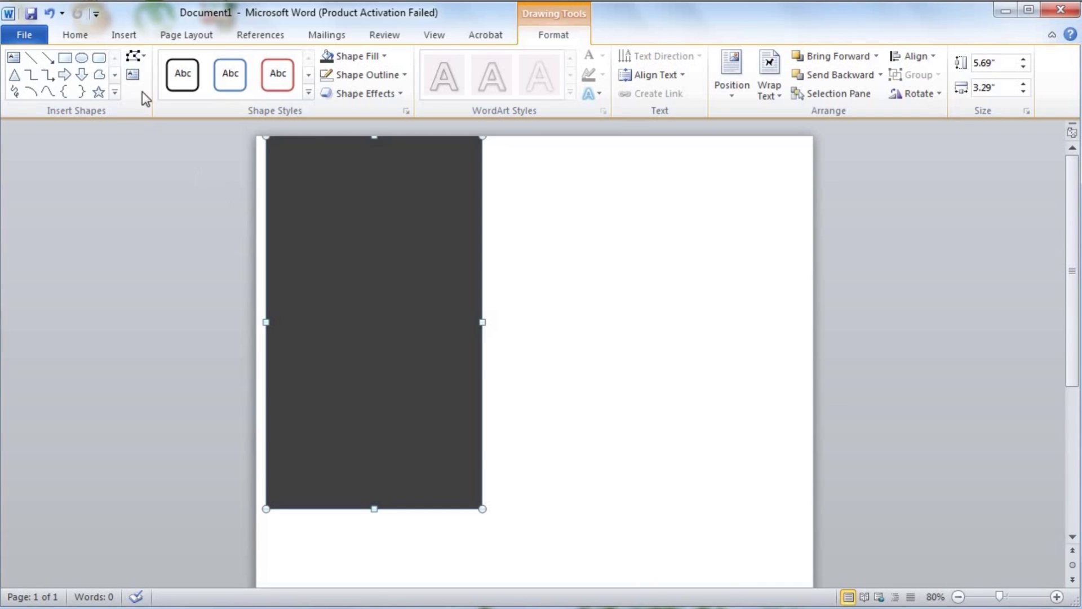
pyautogui.click(82, 59)
# - Draw a 1.92" × 1.92" circle and centre it near the top of the dark rectangle
pyautogui.moveTo(356, 177); pyautogui.dragTo(481, 303)
pyautogui.moveTo(434, 272); pyautogui.dragTo(408, 263)
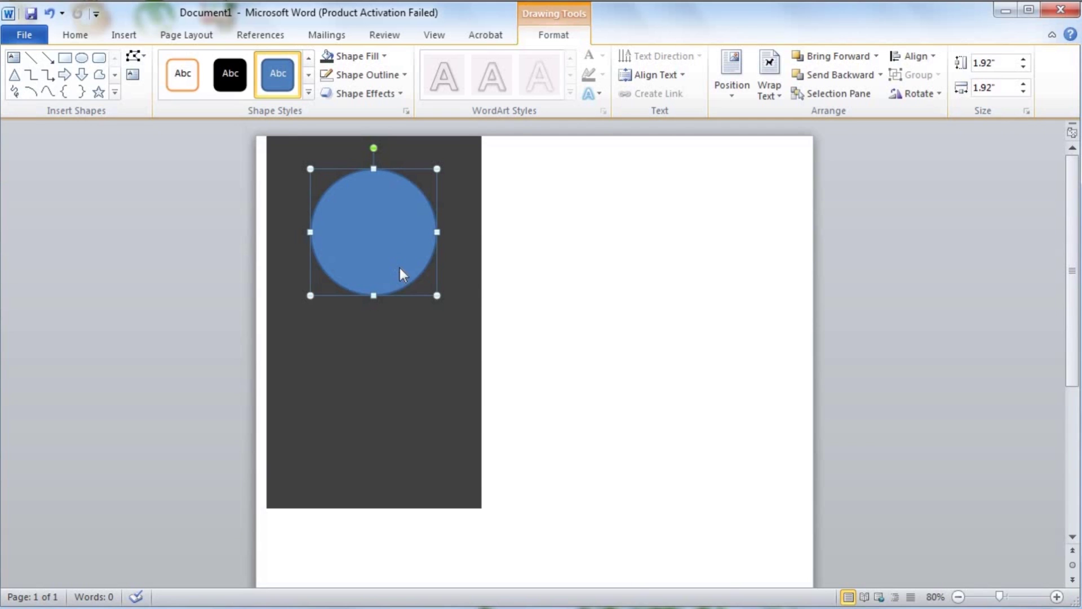
pyautogui.rightClick(401, 272)
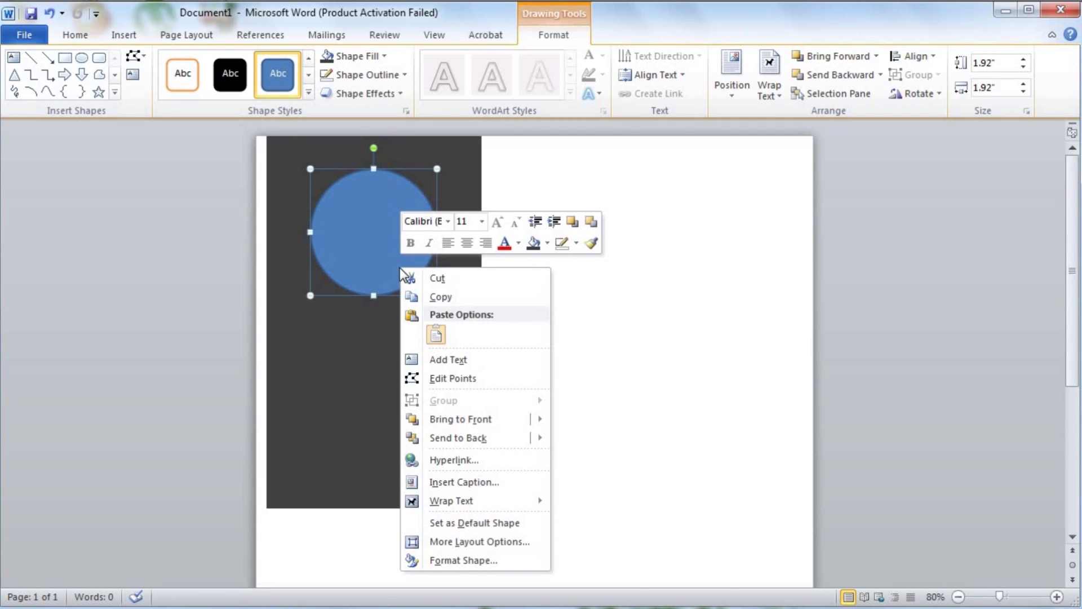
# - Fill the circle with the portrait photo as a picture fill
pyautogui.click(472, 561)
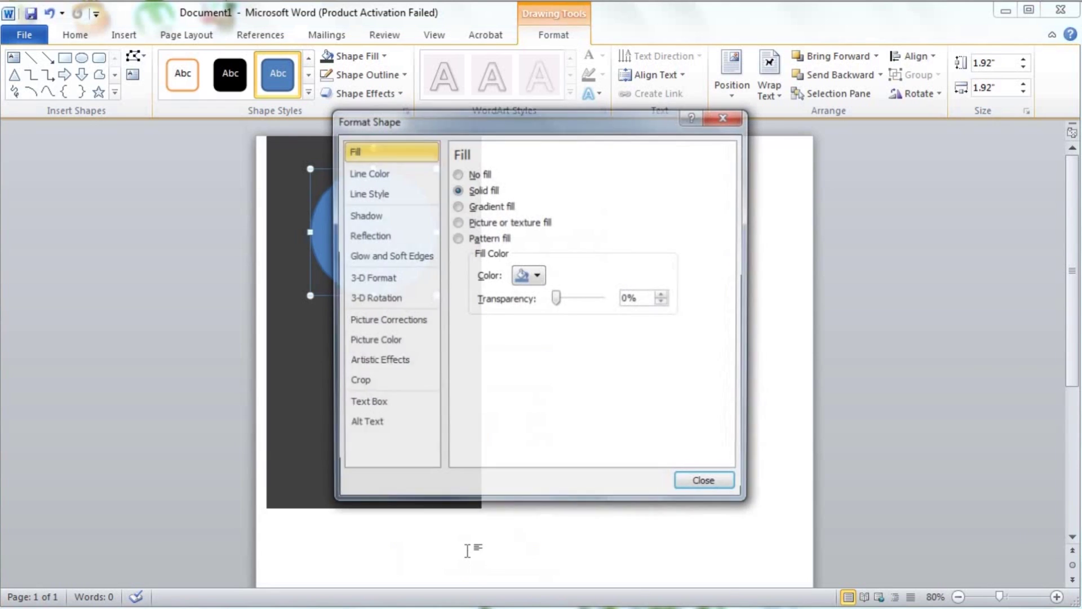
pyautogui.click(458, 222)
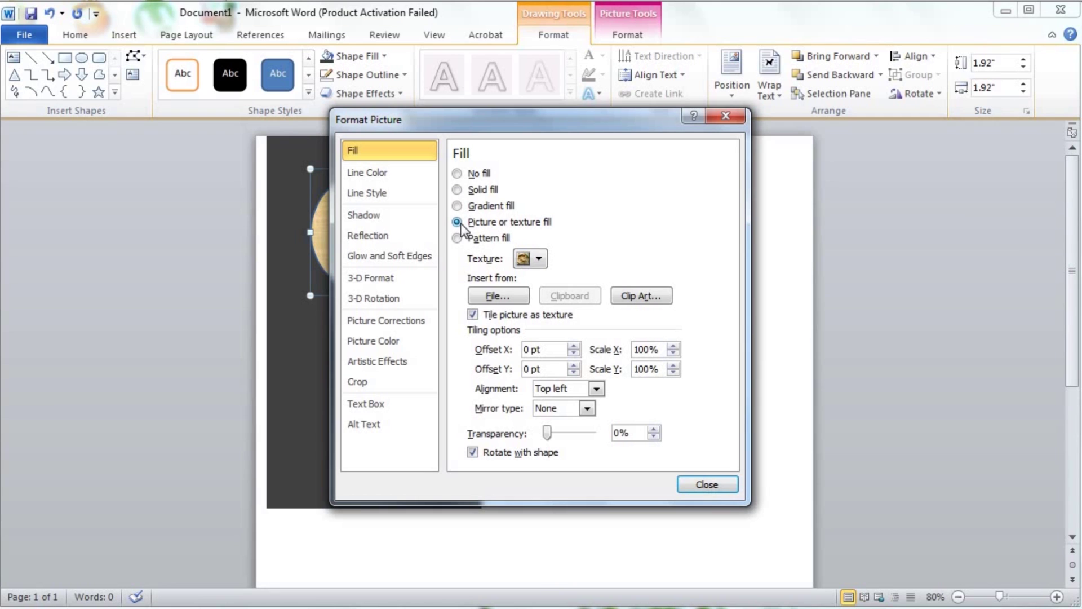
pyautogui.click(497, 296)
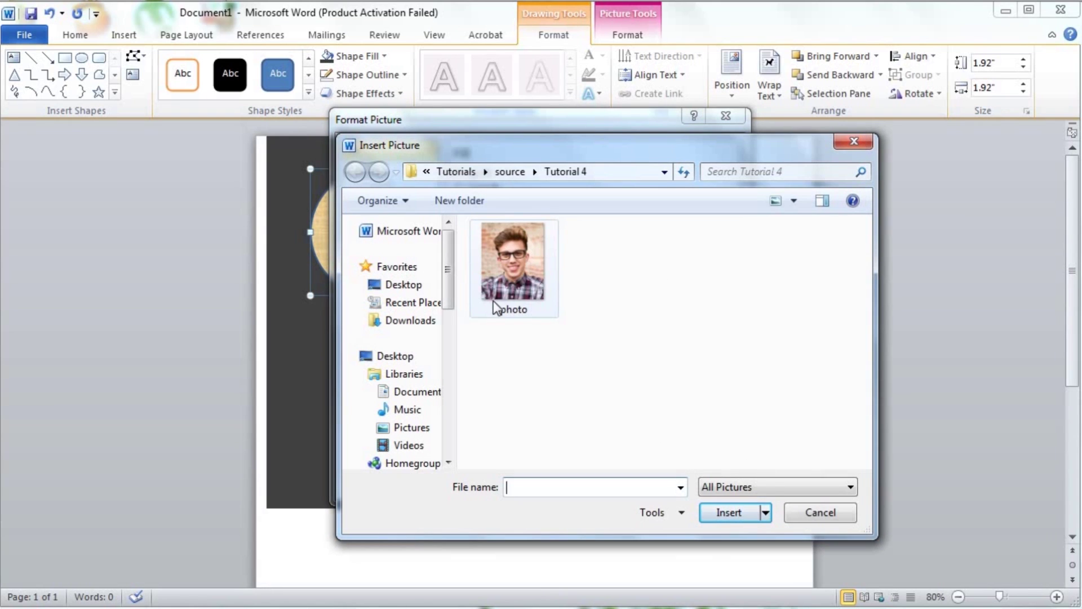
pyautogui.click(512, 282)
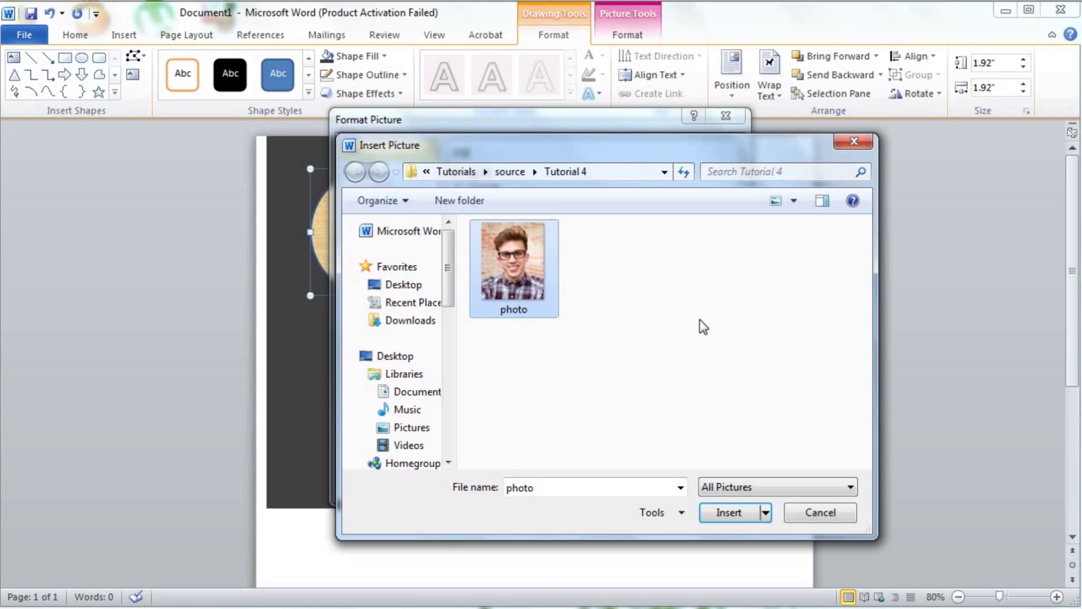
pyautogui.click(729, 510)
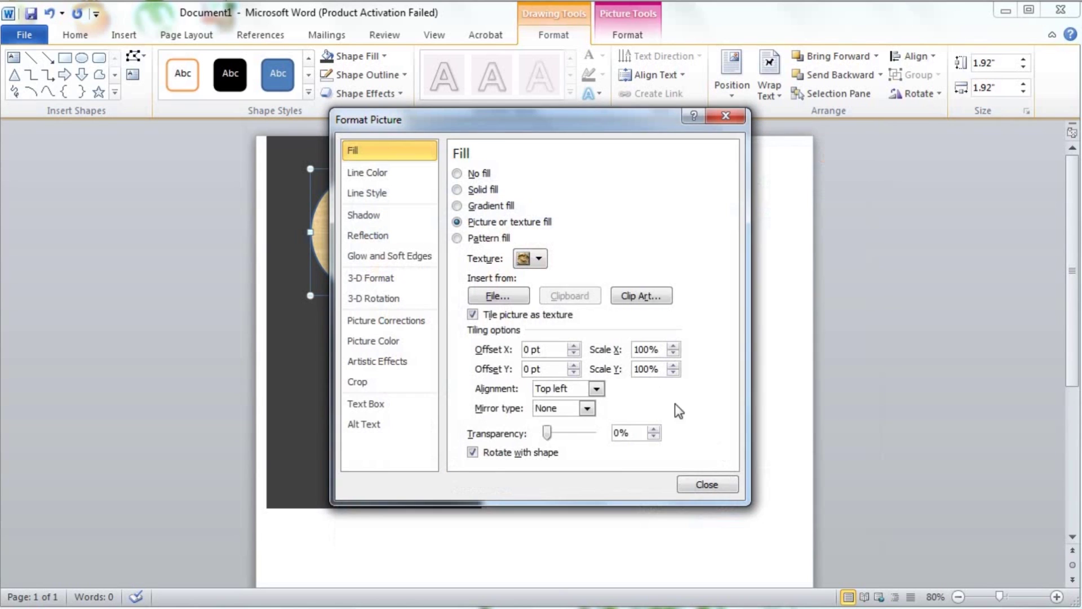
pyautogui.moveTo(527, 127); pyautogui.dragTo(552, 125)
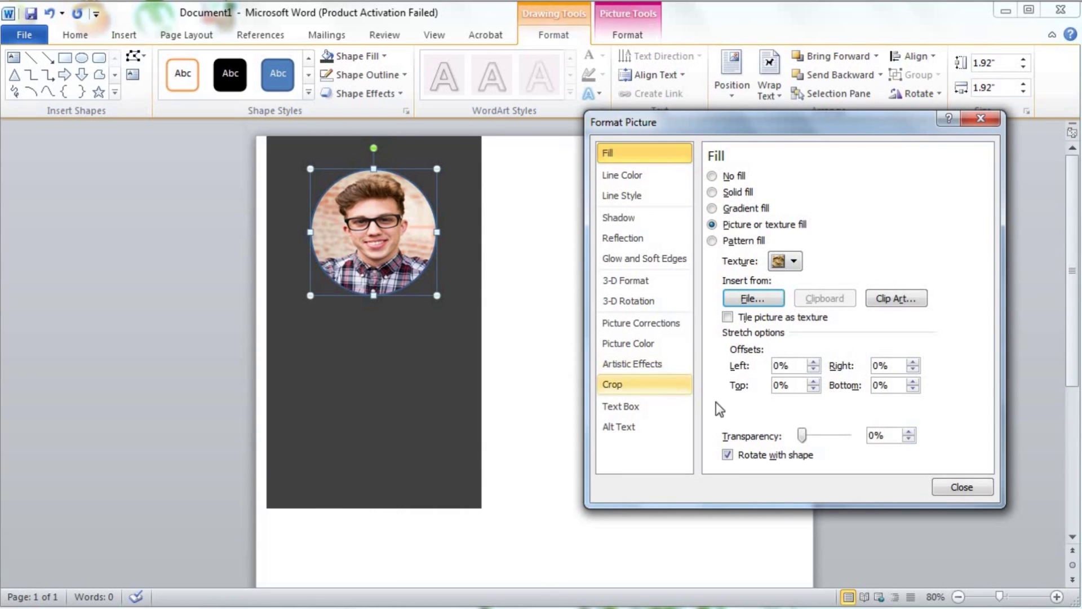
# - Set the photo's stretch offsets to -4% top and -8% bottom
pyautogui.click(814, 388)
pyautogui.click(814, 388)
pyautogui.click(814, 388)
pyautogui.click(814, 387)
pyautogui.click(914, 389)
pyautogui.click(914, 389)
pyautogui.click(914, 389)
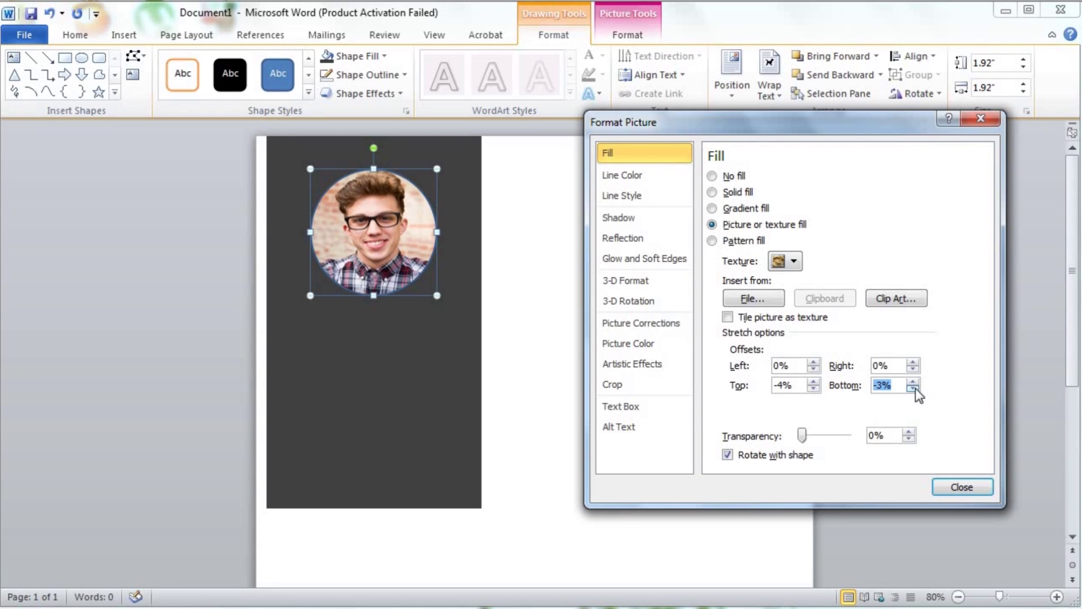
pyautogui.click(914, 389)
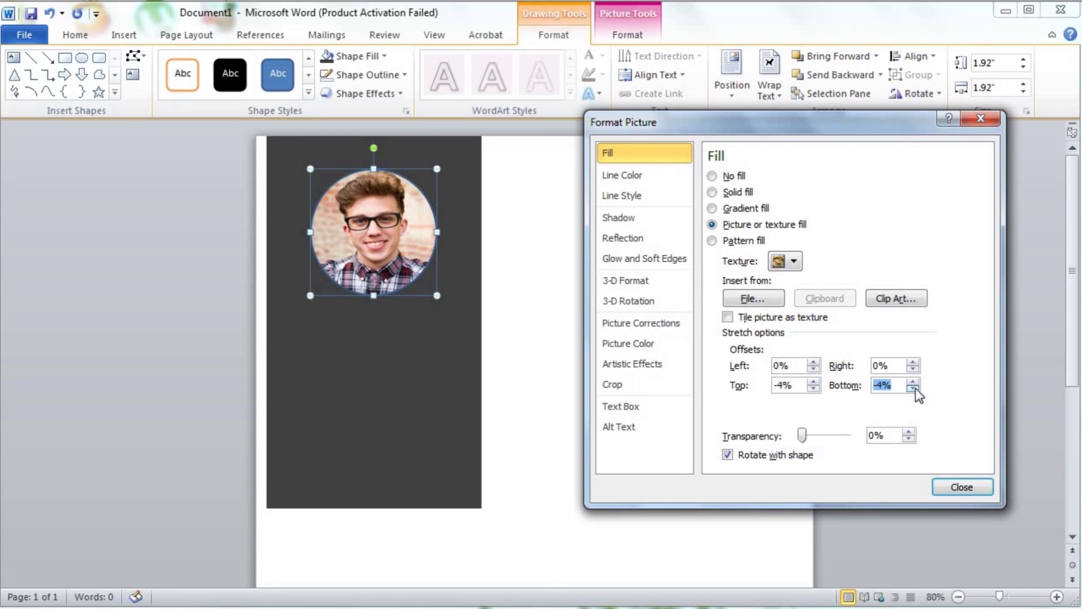
pyautogui.click(914, 389)
pyautogui.click(914, 389)
pyautogui.click(914, 389)
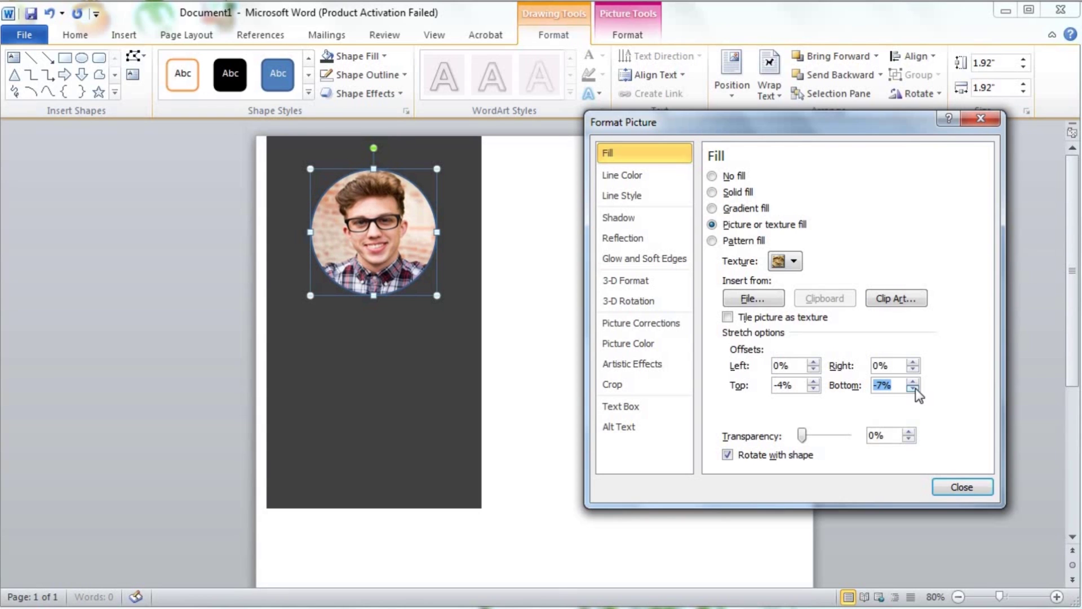
pyautogui.click(914, 389)
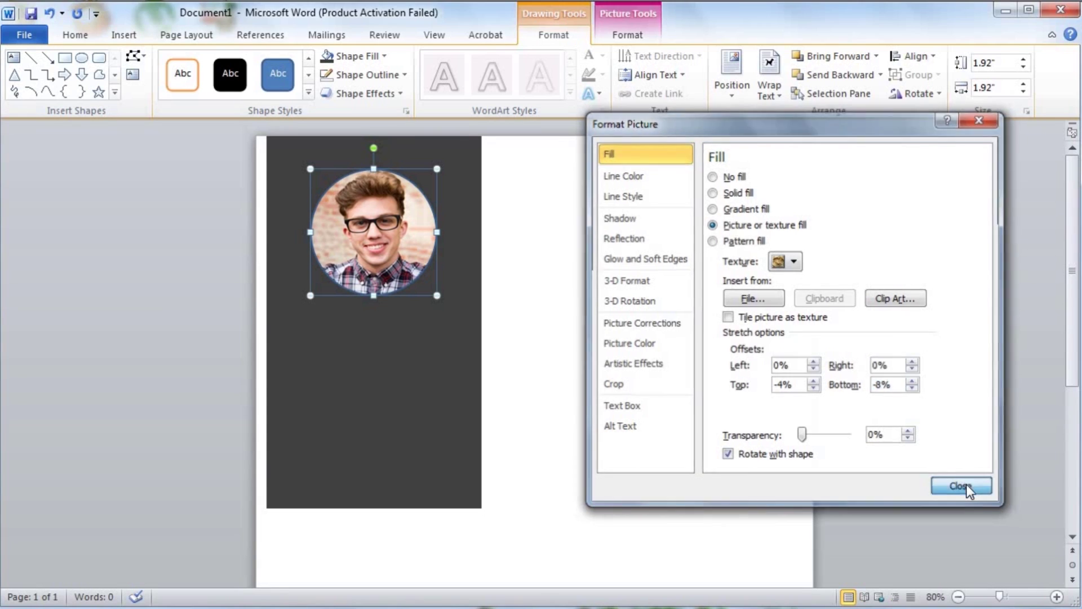
pyautogui.click(966, 484)
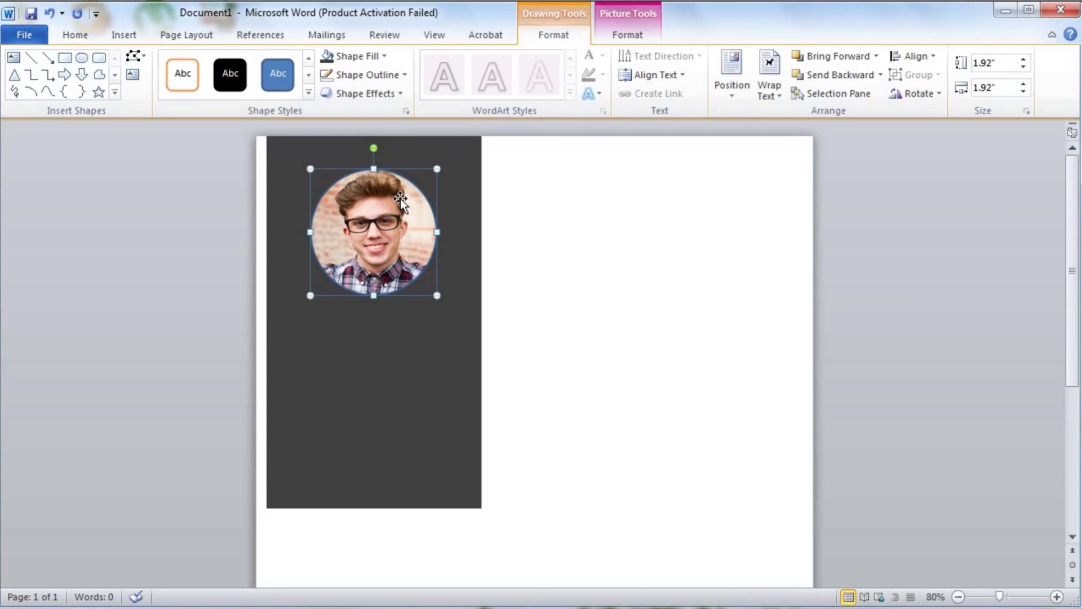
# - Change the circular photo's outline from blue to white, then deselect it
pyautogui.click(405, 74)
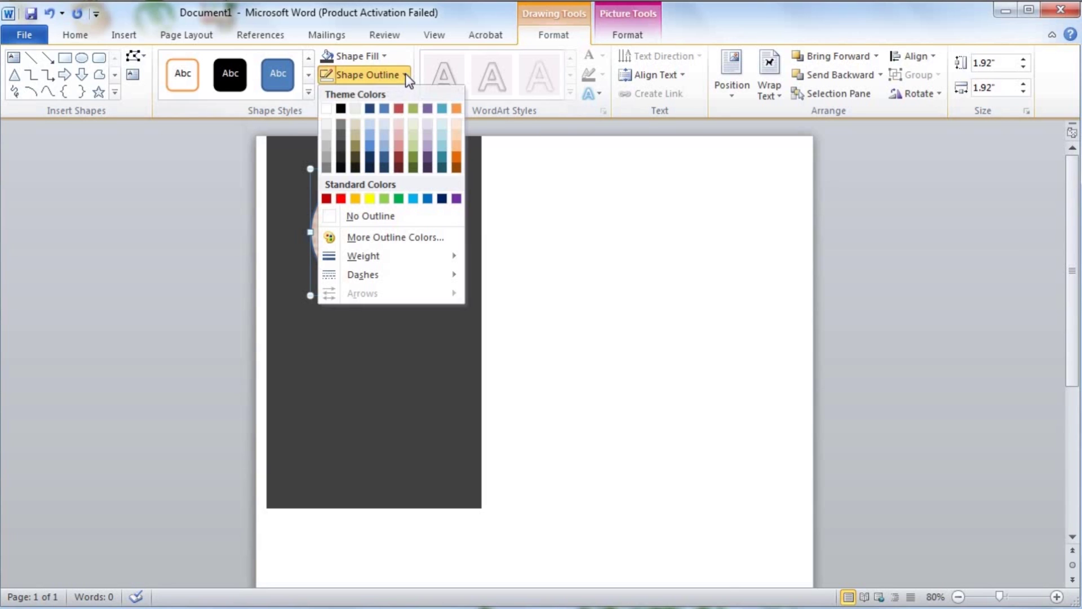
pyautogui.click(326, 109)
pyautogui.click(451, 207)
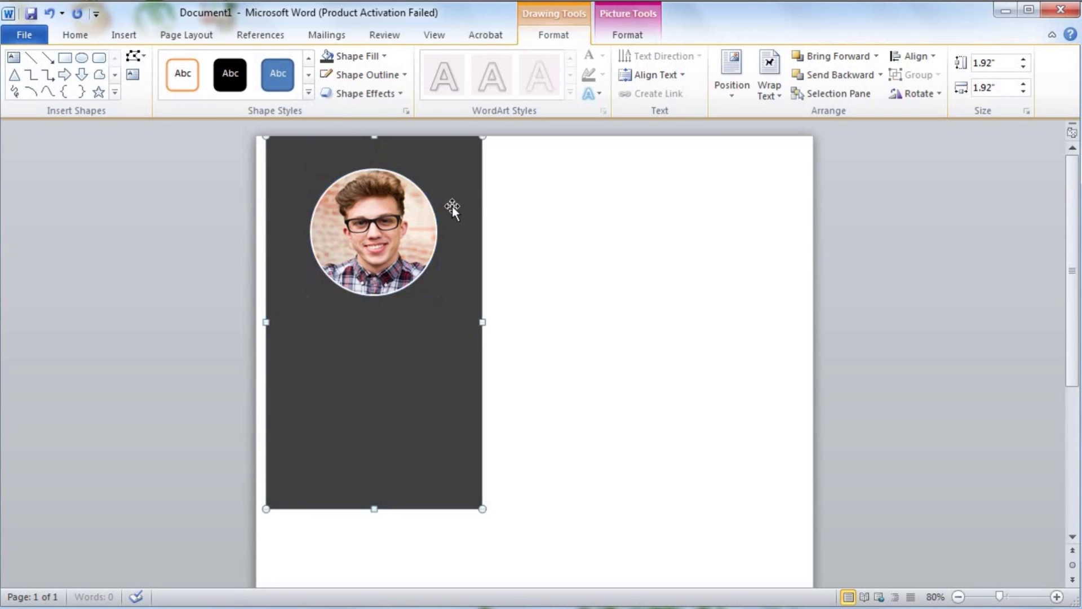
pyautogui.press('Escape')
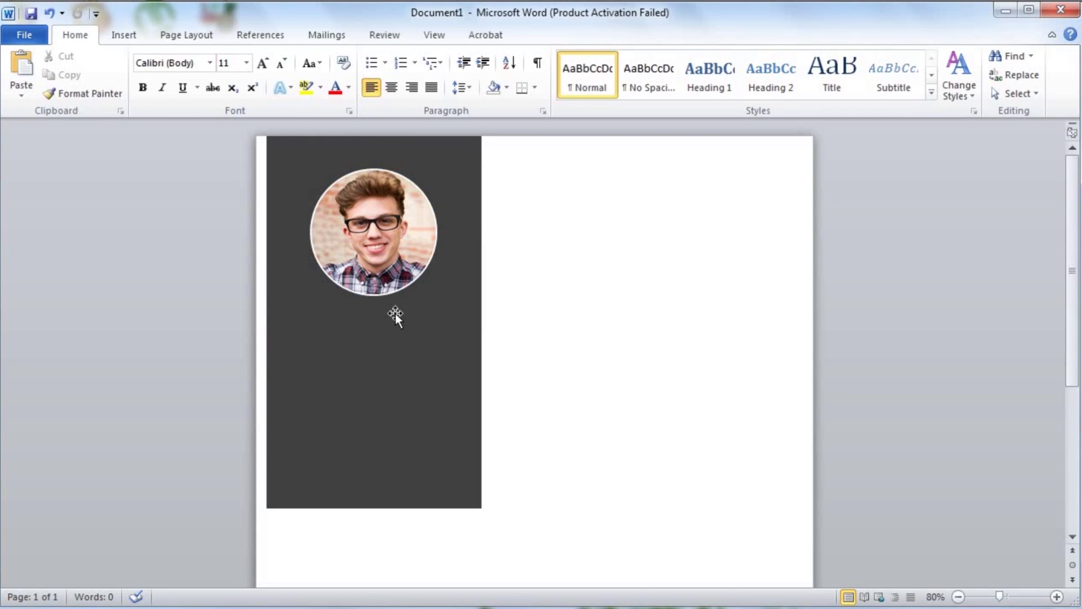
# - Draw a text box below the photo and type the person's full name in capitals
pyautogui.click(125, 36)
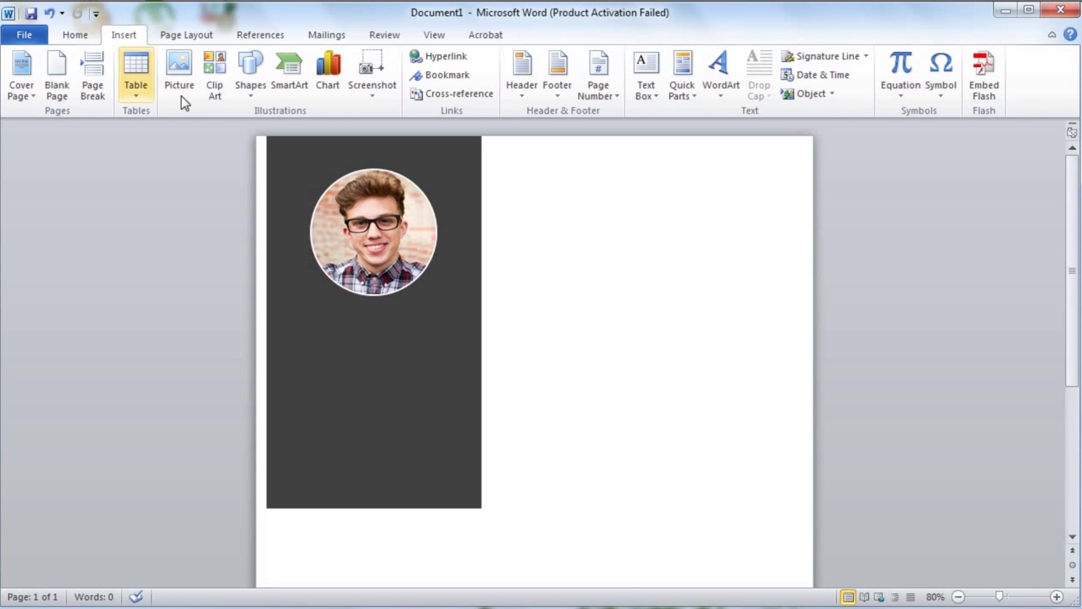
pyautogui.click(653, 97)
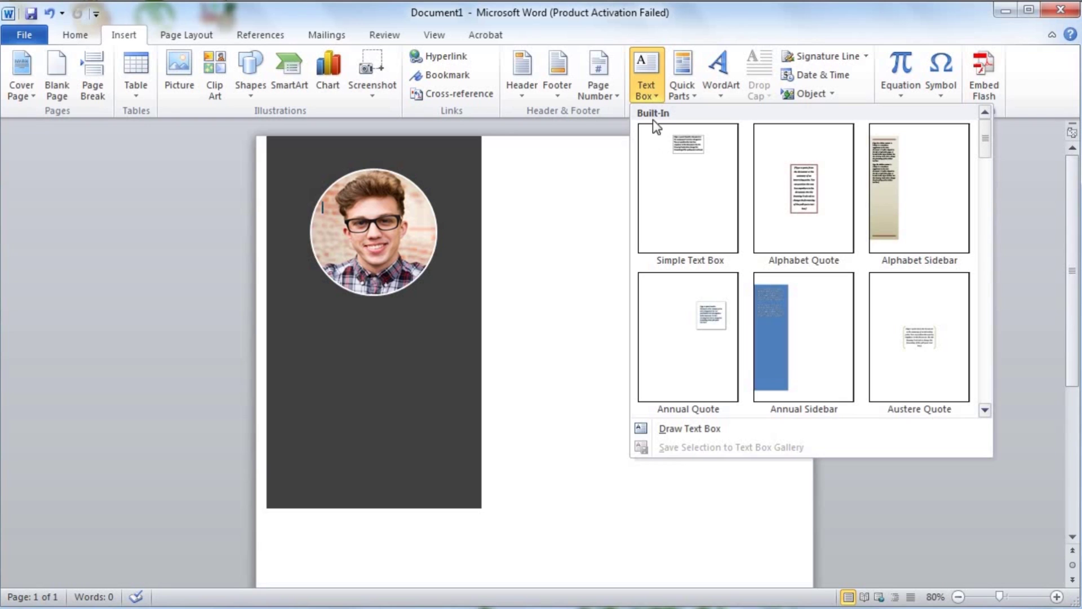
pyautogui.click(679, 429)
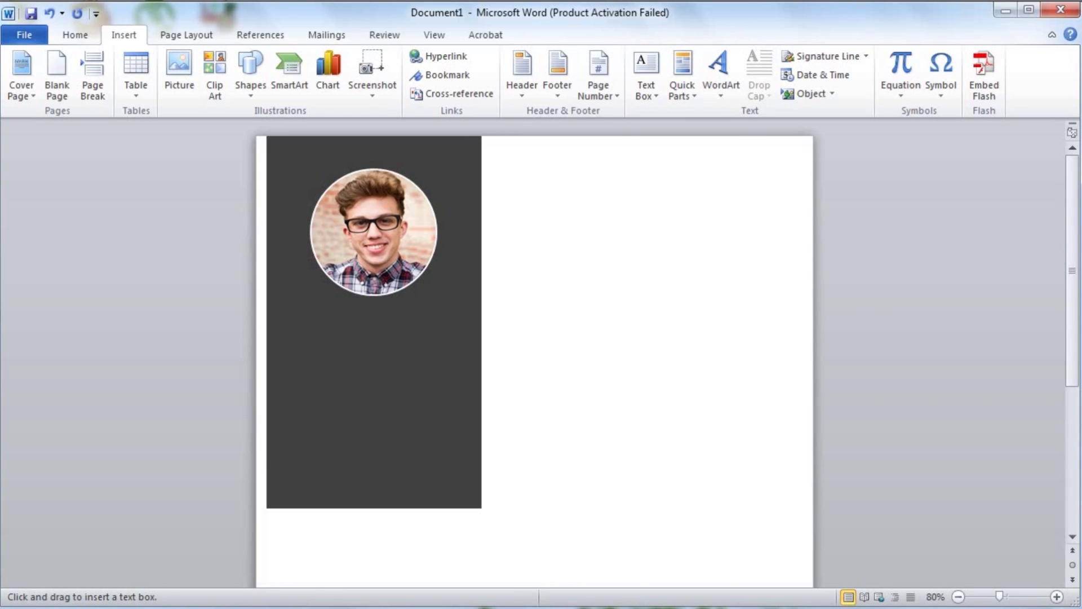
pyautogui.moveTo(292, 306)
pyautogui.mouseDown()
pyautogui.moveTo(380, 350)
pyautogui.moveTo(458, 339)
pyautogui.mouseUp()
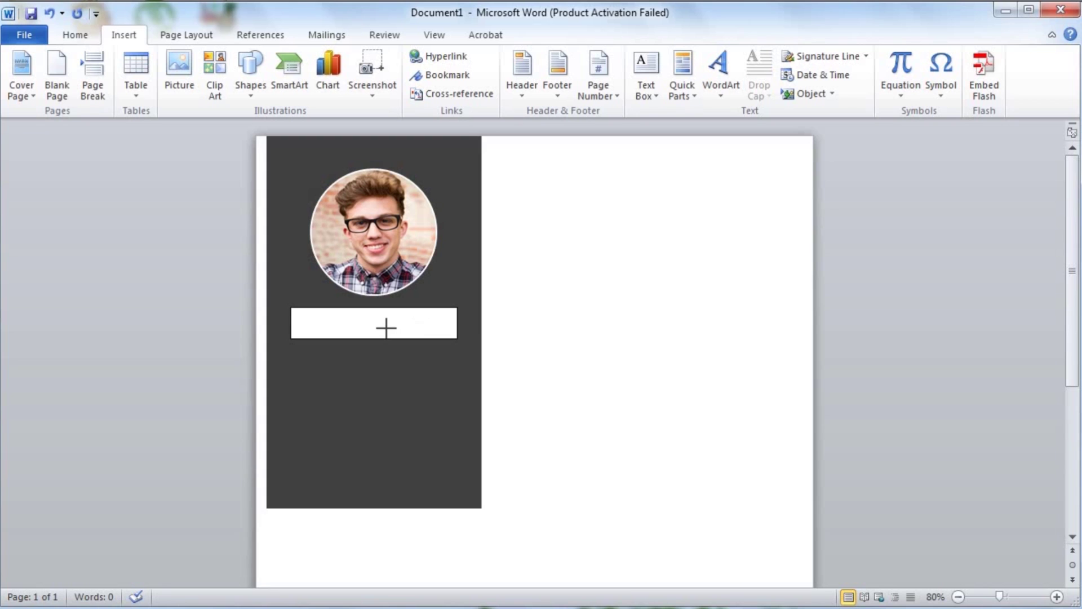
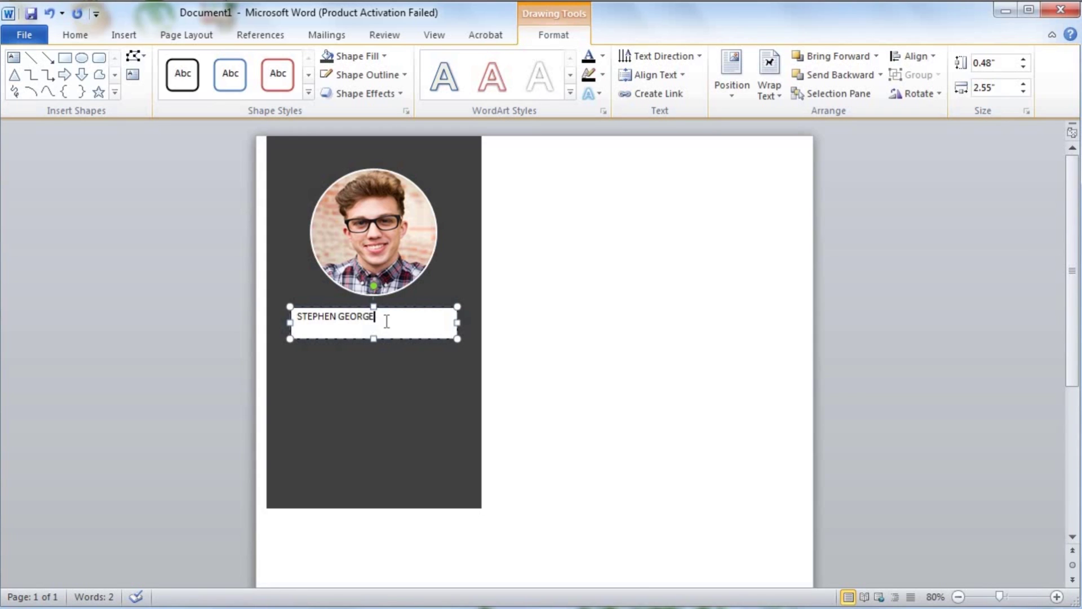
pyautogui.moveTo(389, 323); pyautogui.dragTo(331, 313)
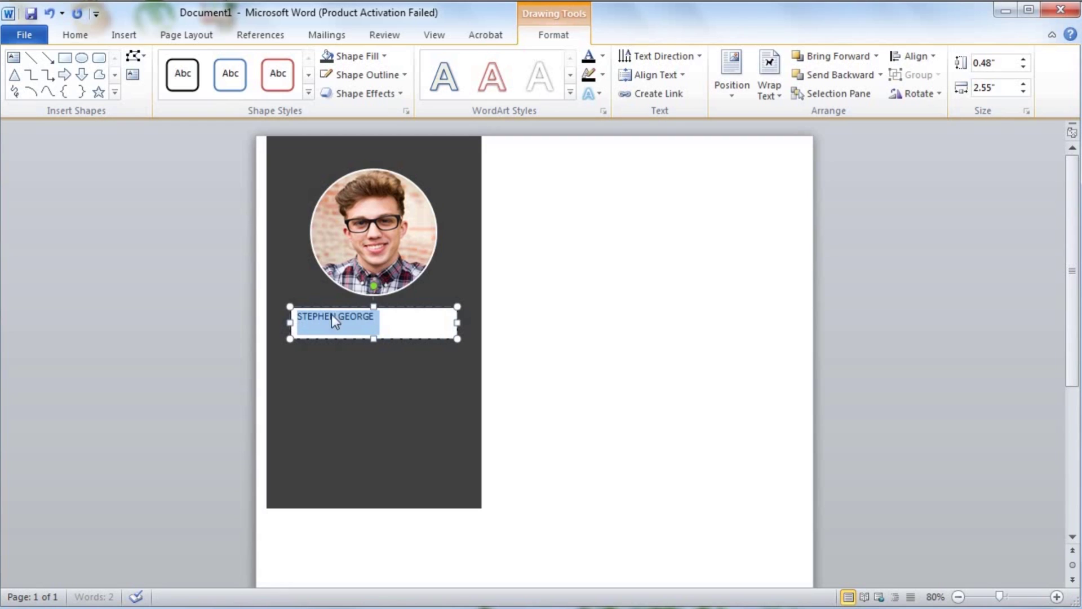
# - Make the name bold and set it in Open Sans
pyautogui.click(75, 35)
pyautogui.click(143, 88)
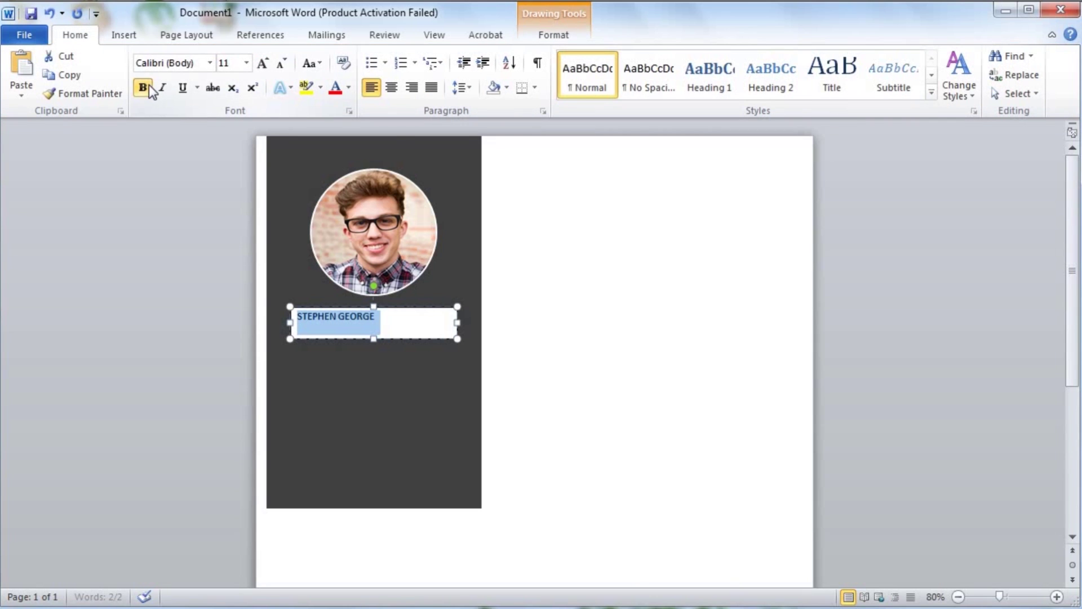
pyautogui.click(199, 62)
pyautogui.write('Open Sans')
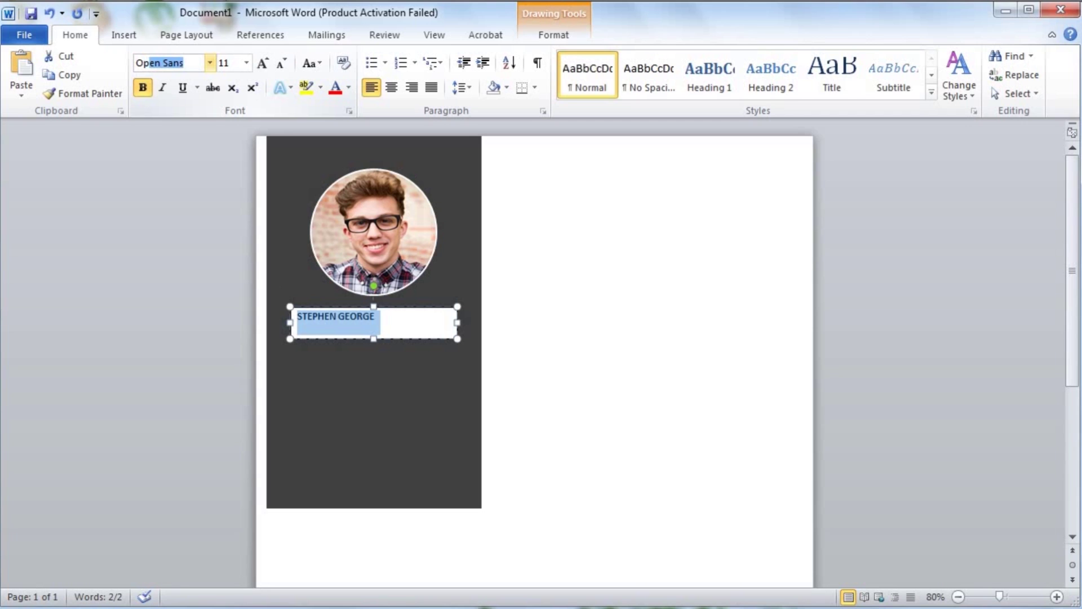
pyautogui.press('Return')
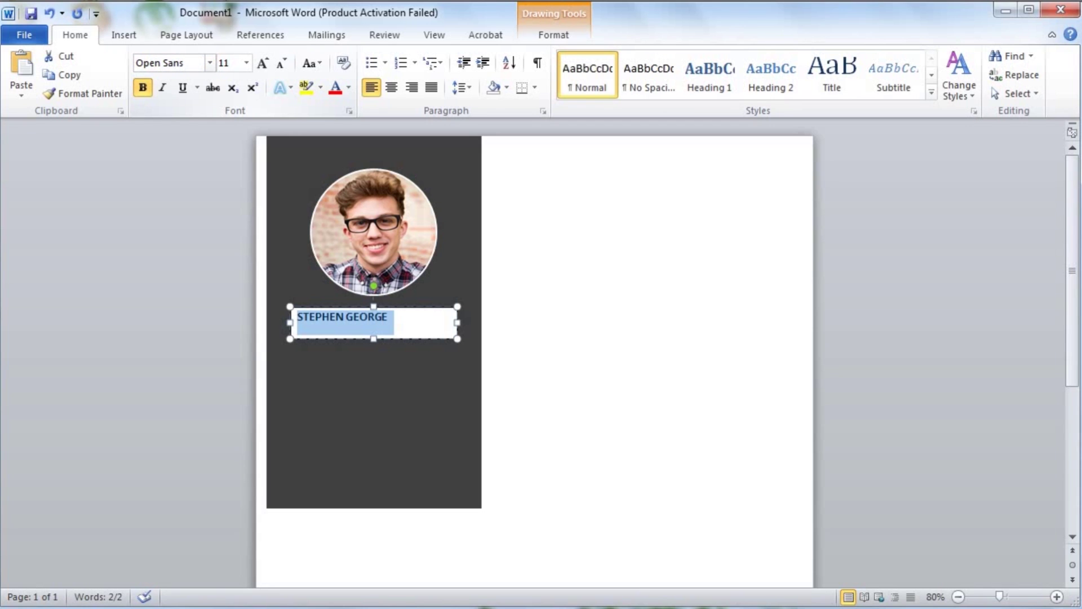
# - Set the name to 17 pt and centre it within its text box
pyautogui.click(246, 63)
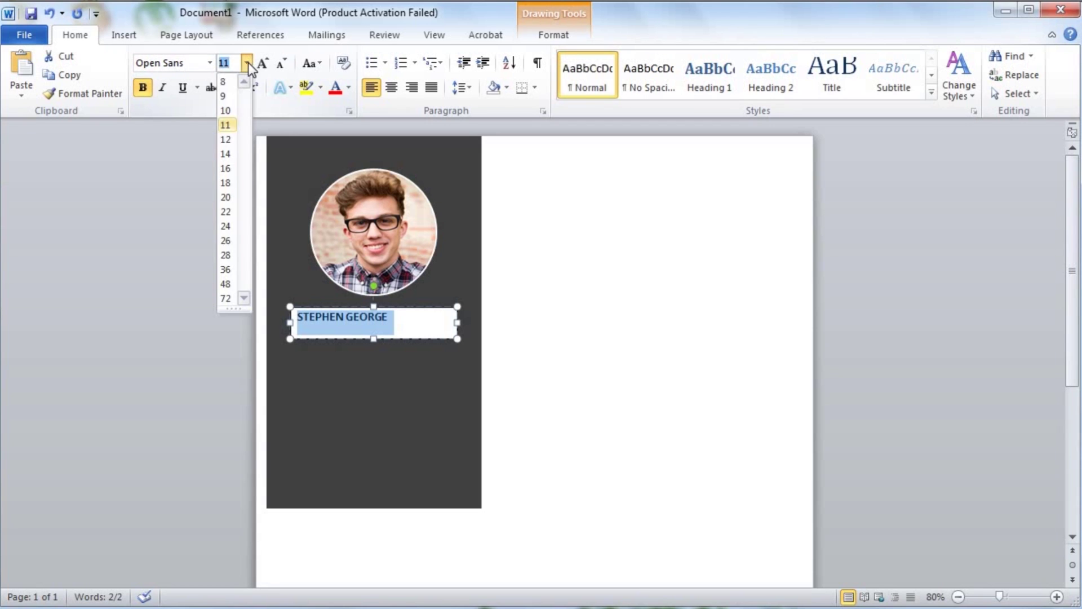
pyautogui.click(229, 169)
pyautogui.write('17')
pyautogui.press('Return')
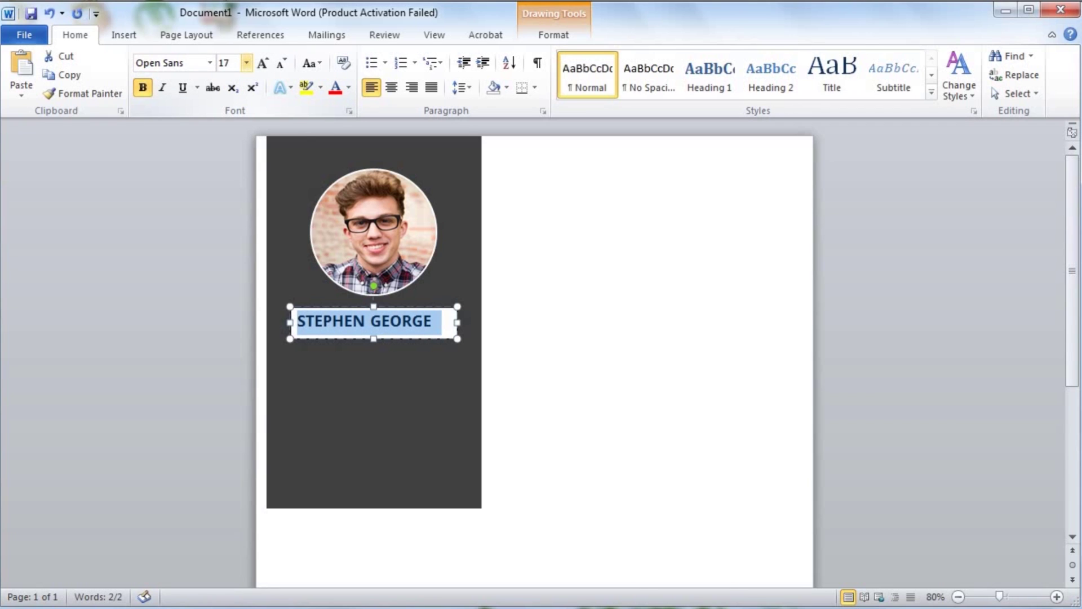
pyautogui.click(391, 87)
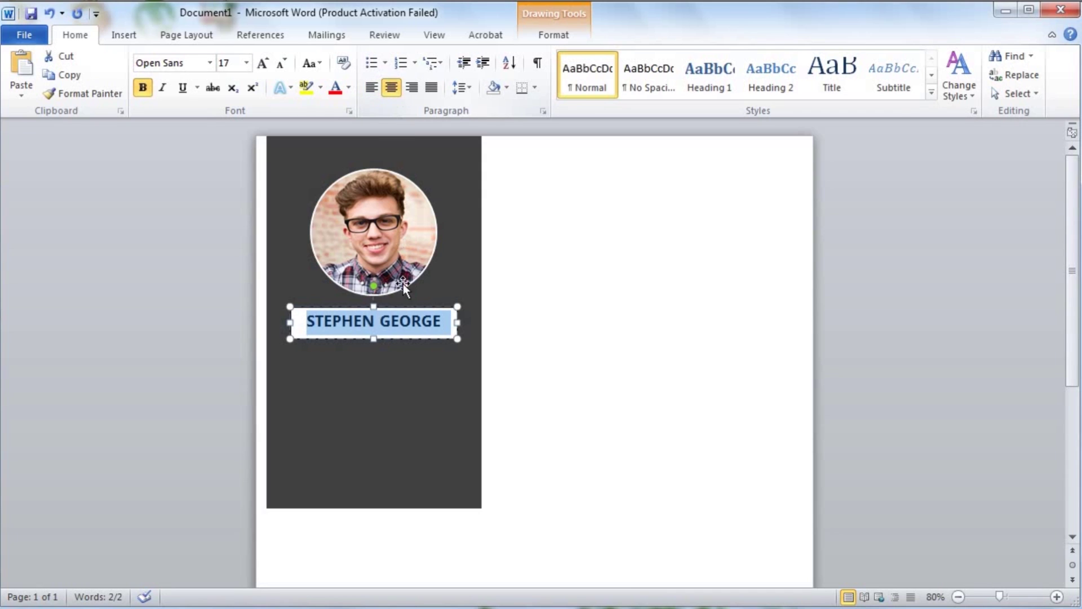
pyautogui.click(443, 377)
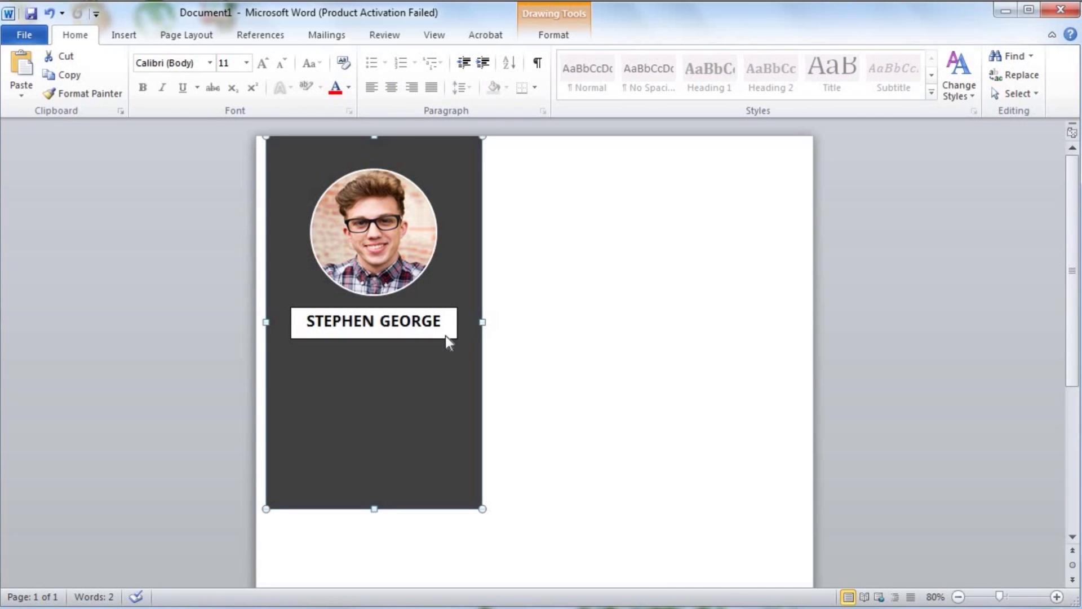
pyautogui.click(447, 333)
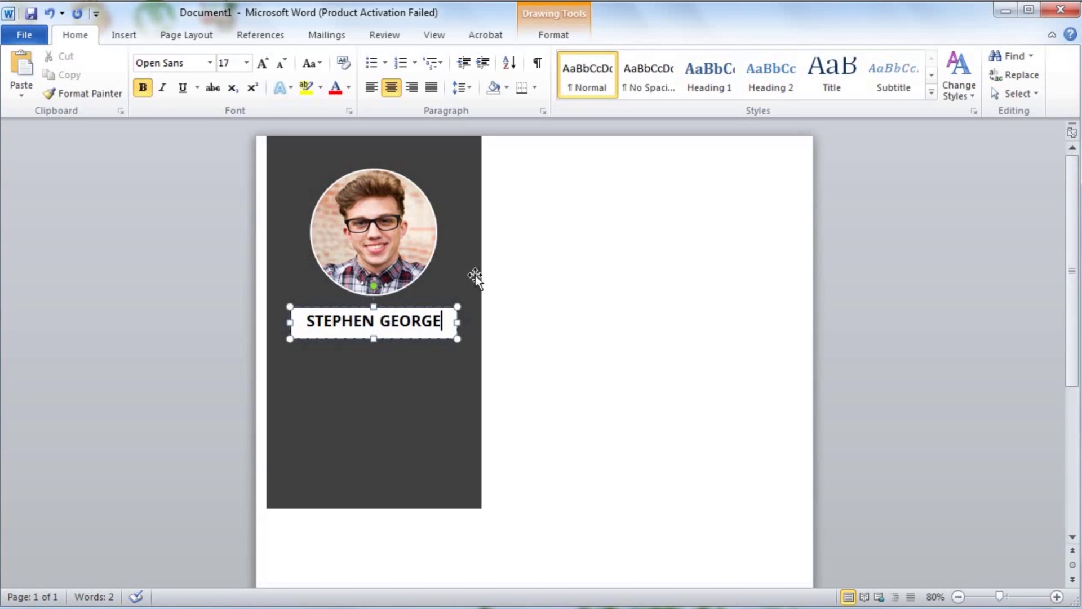
pyautogui.click(545, 37)
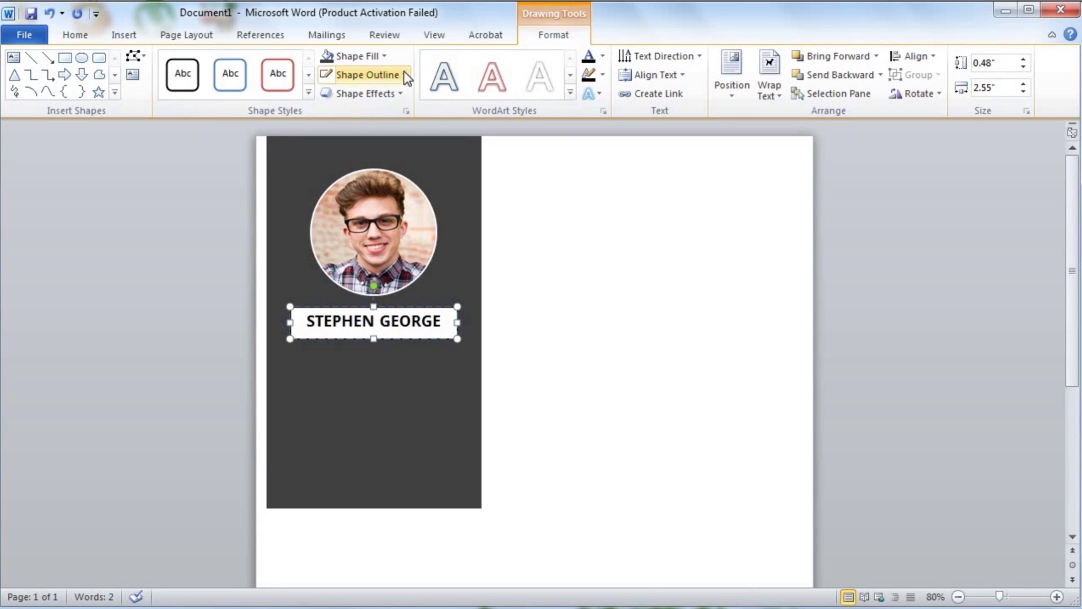
# - Give the name box No Fill and a light-coloured outline
pyautogui.click(387, 58)
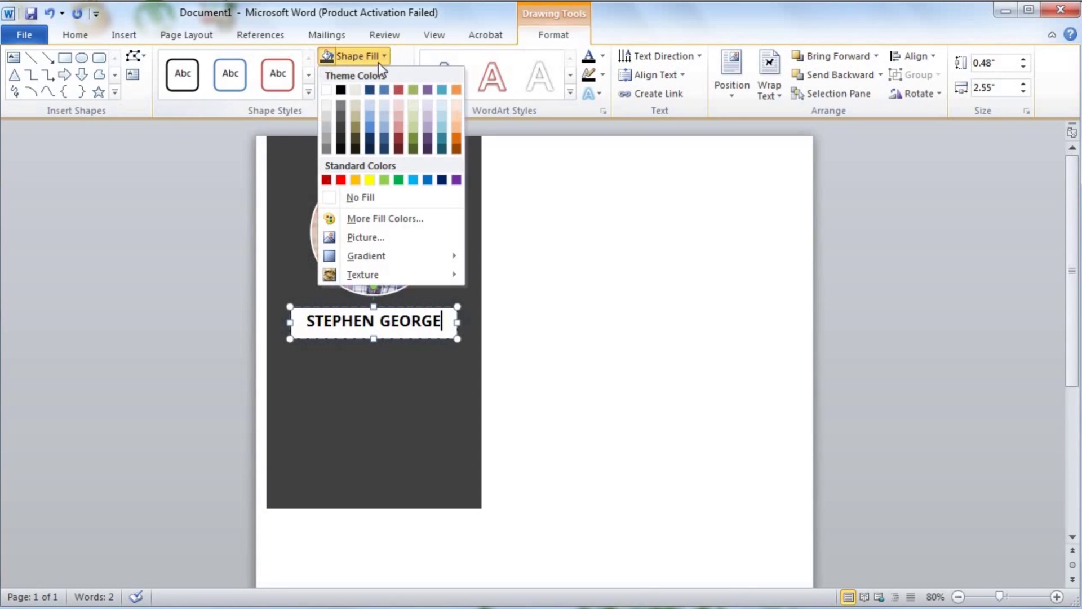
pyautogui.click(355, 198)
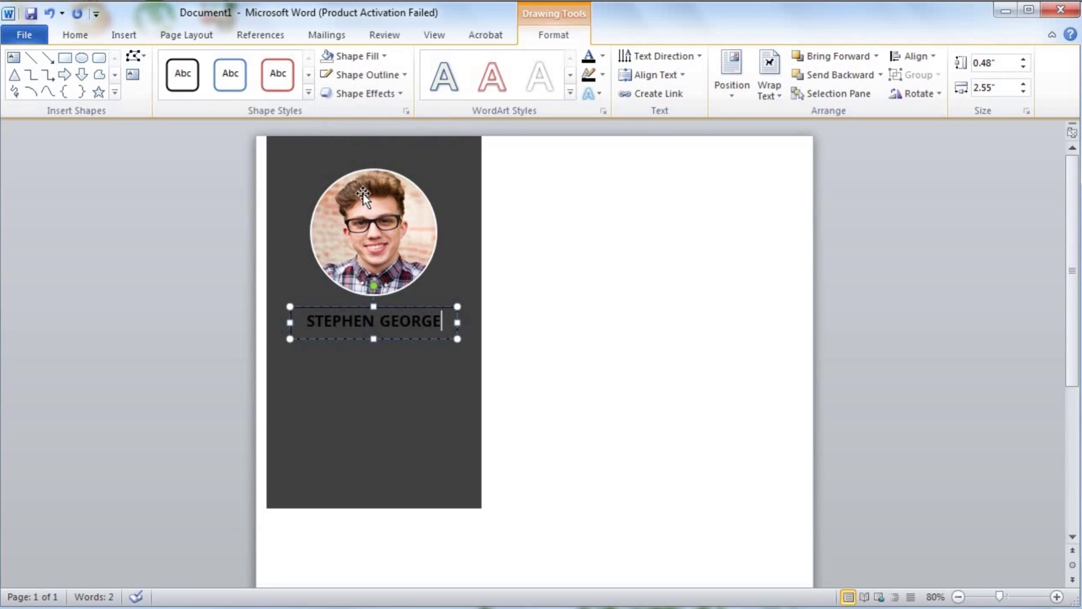
pyautogui.click(442, 270)
pyautogui.click(423, 321)
pyautogui.click(401, 77)
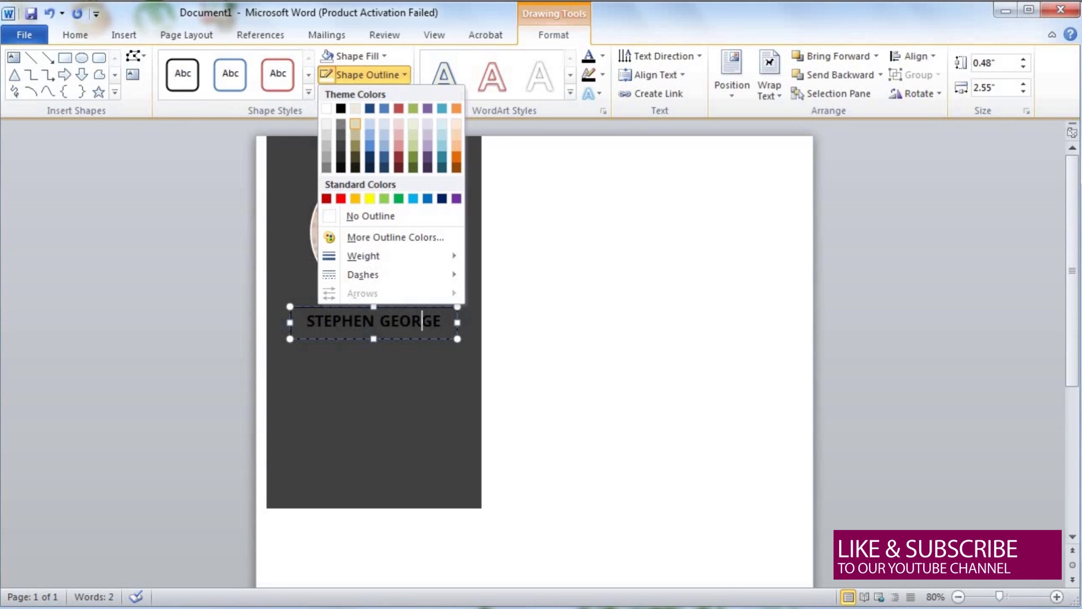
pyautogui.click(370, 216)
pyautogui.tripleClick(375, 321)
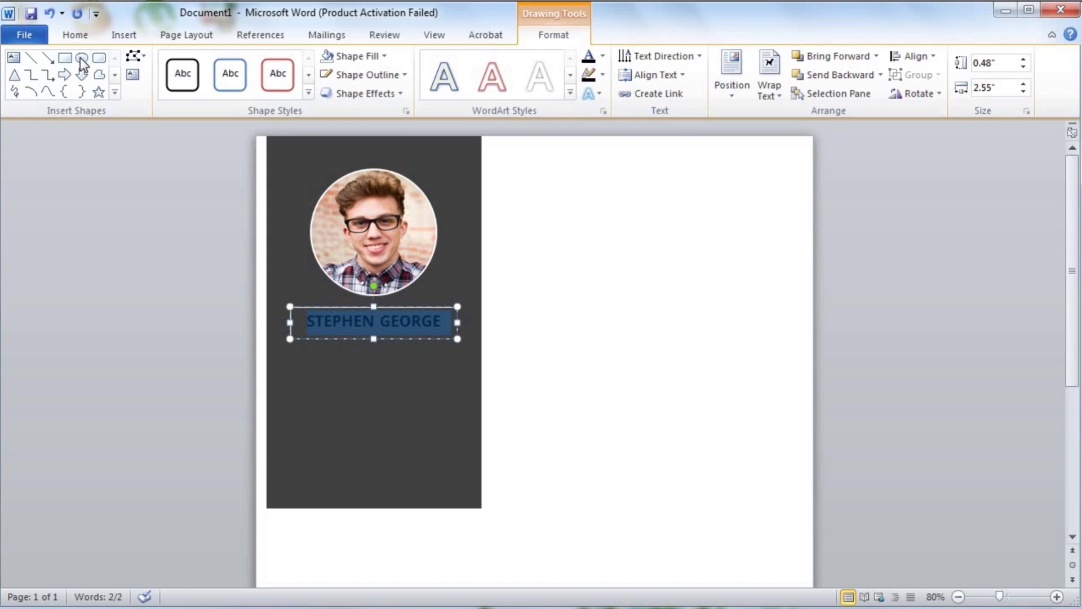
# - Change the name's font colour to white
pyautogui.click(74, 35)
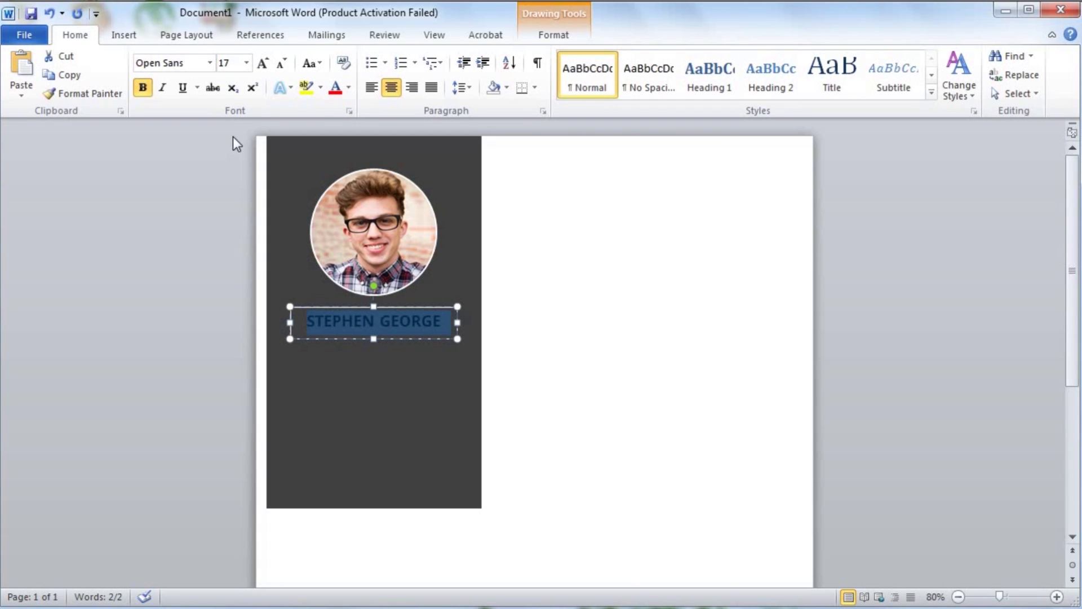
pyautogui.click(350, 86)
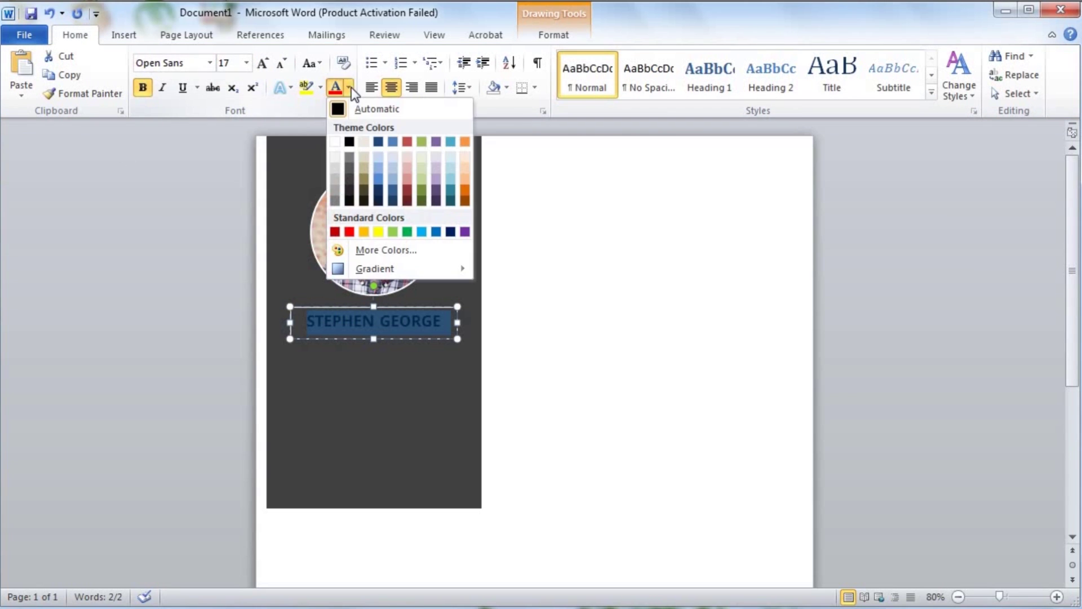
pyautogui.click(335, 141)
# - Place a duplicate of the name box beneath the original
pyautogui.click(512, 303)
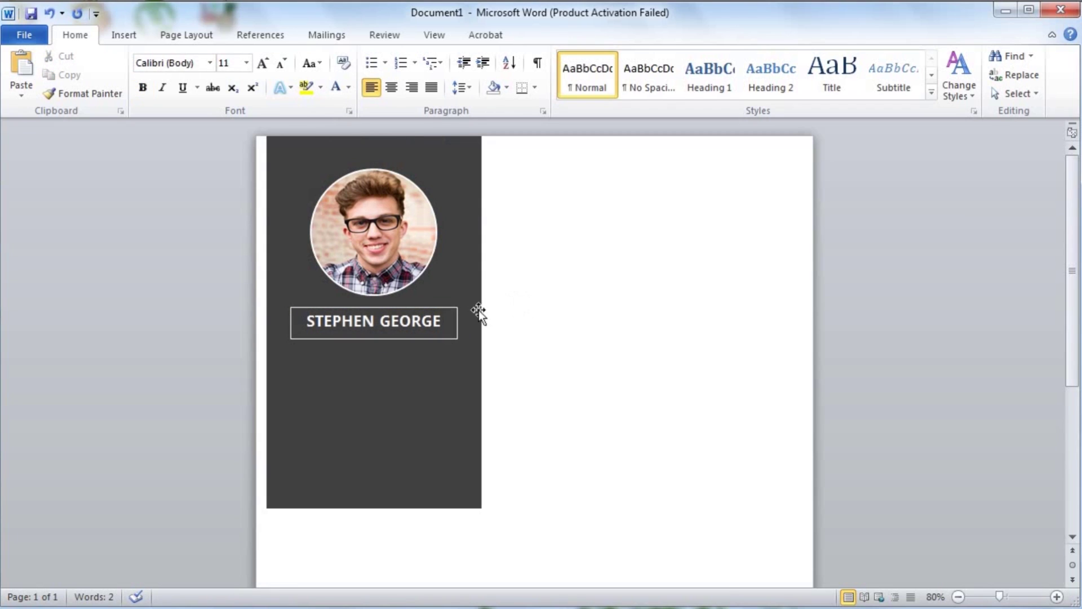
pyautogui.click(401, 337)
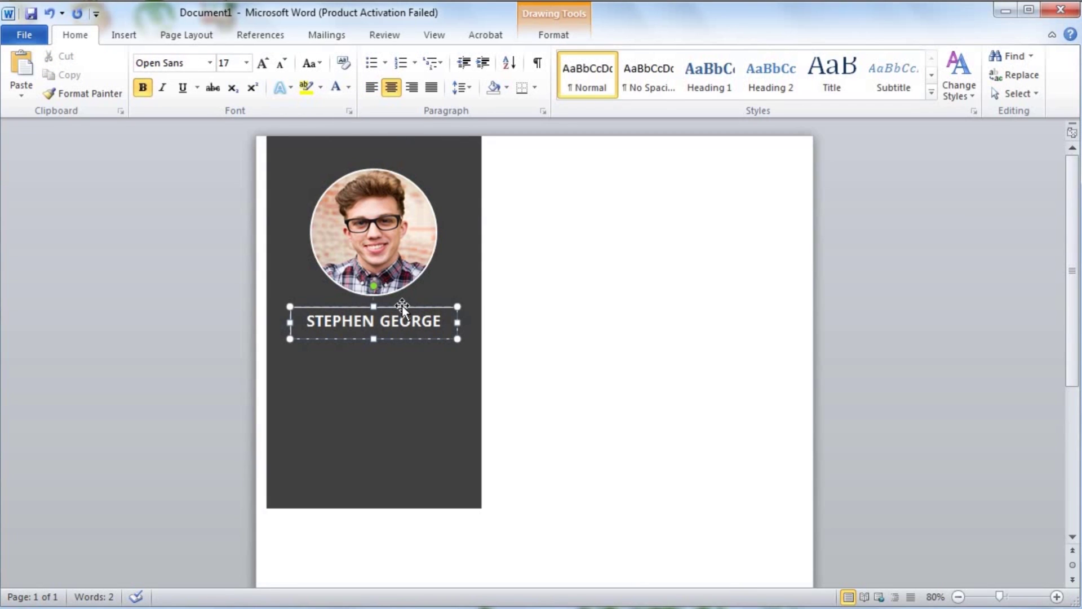
pyautogui.moveTo(401, 305); pyautogui.dragTo(408, 348)
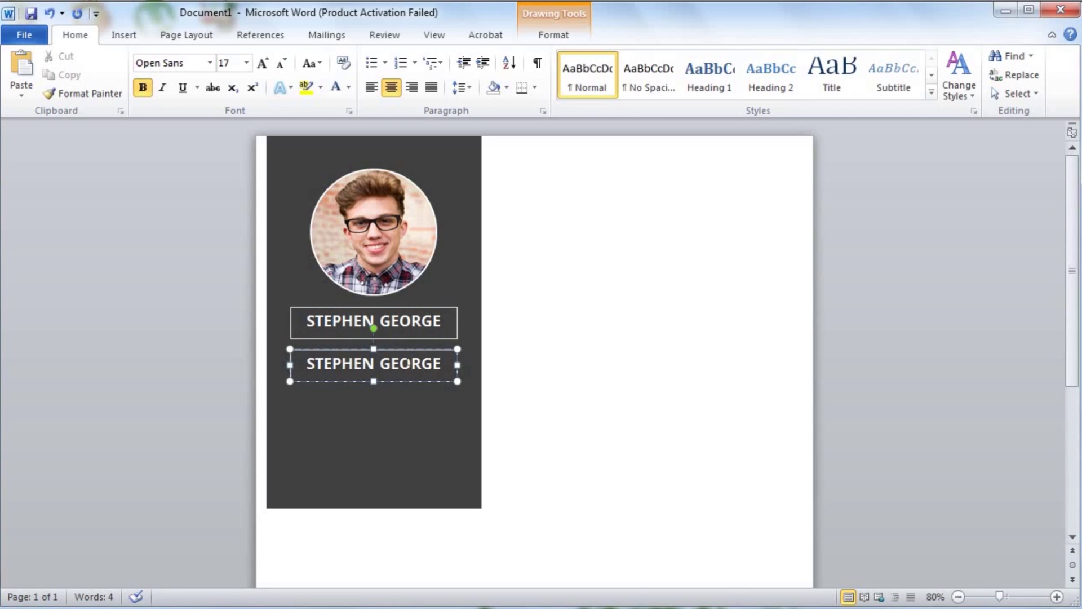
# - Retype the copied box as 'Web Developer' and remove its outline
pyautogui.tripleClick(407, 362)
pyautogui.write('W')
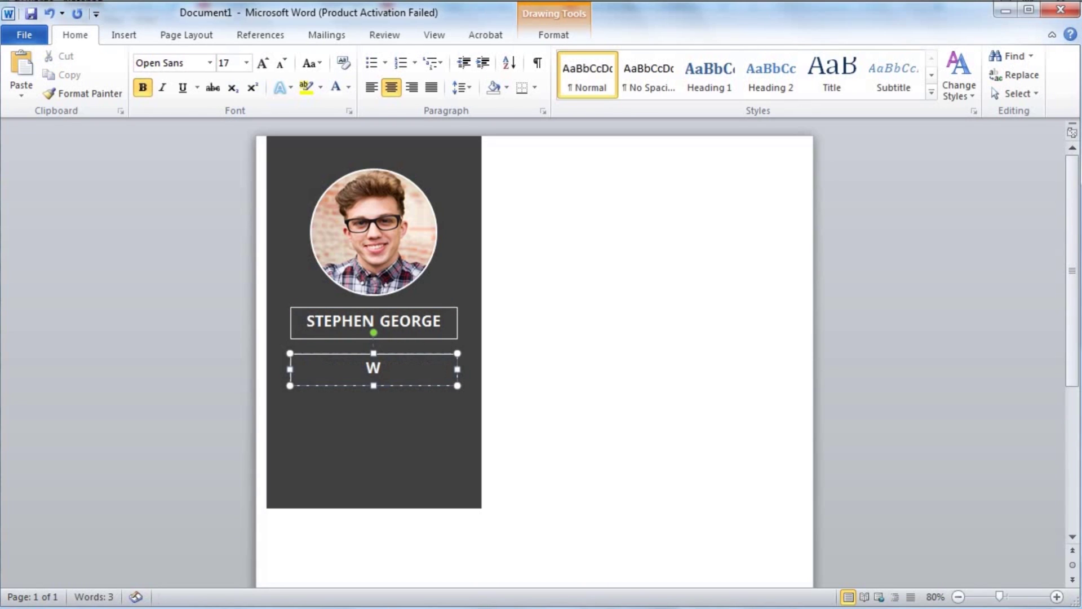
pyautogui.write('eb De')
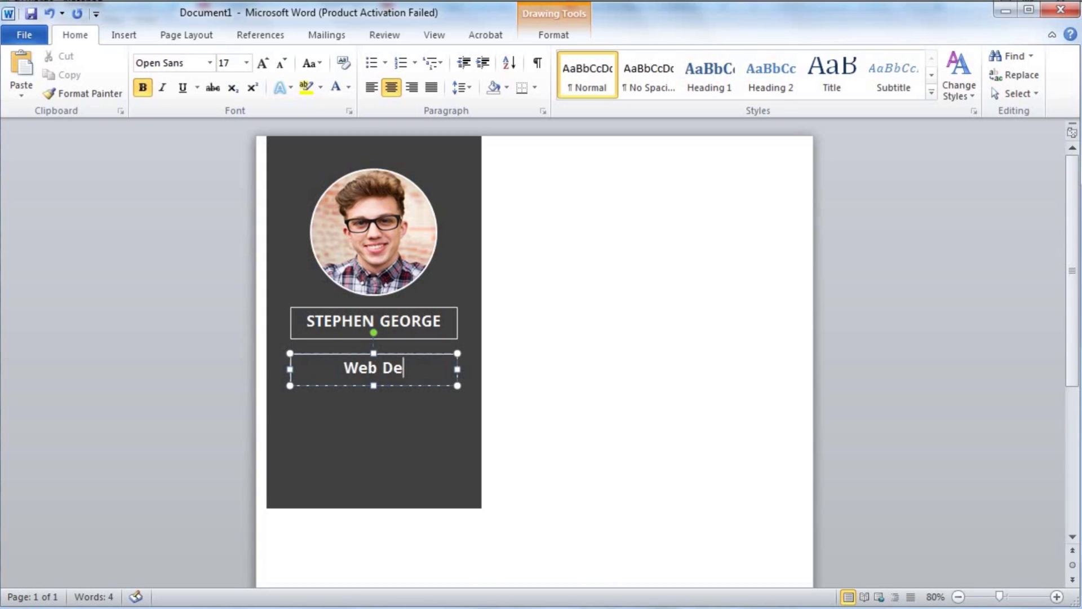
pyautogui.write('veloper')
pyautogui.tripleClick(384, 364)
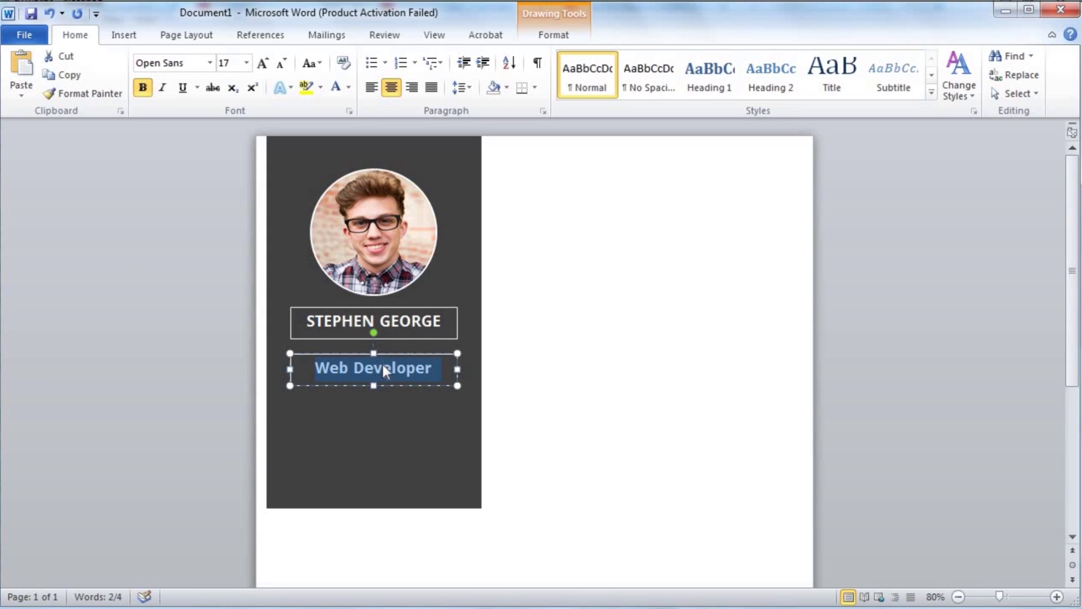
pyautogui.click(550, 34)
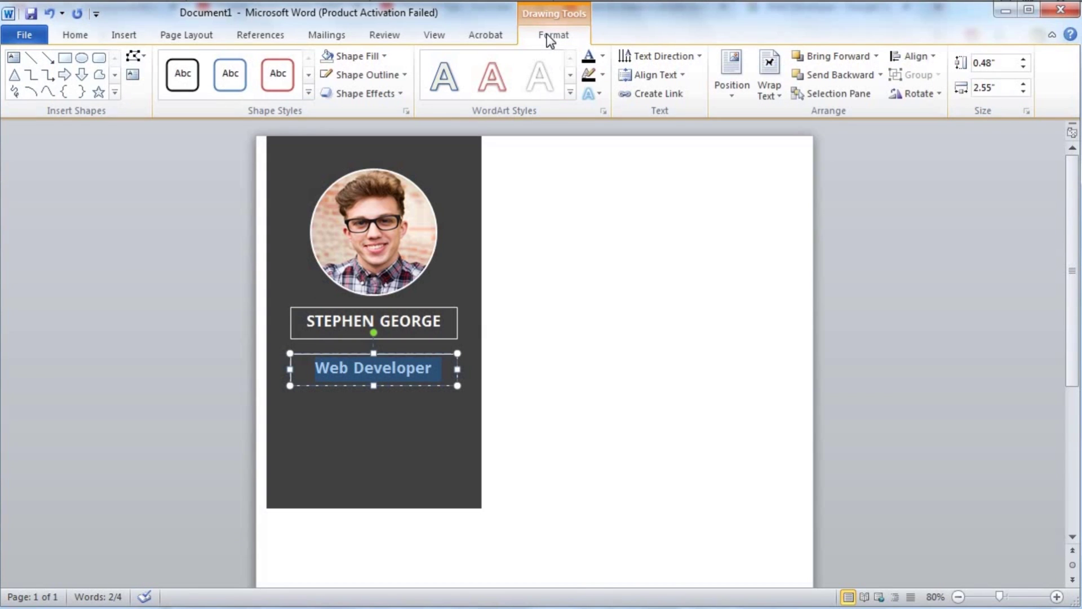
pyautogui.click(406, 75)
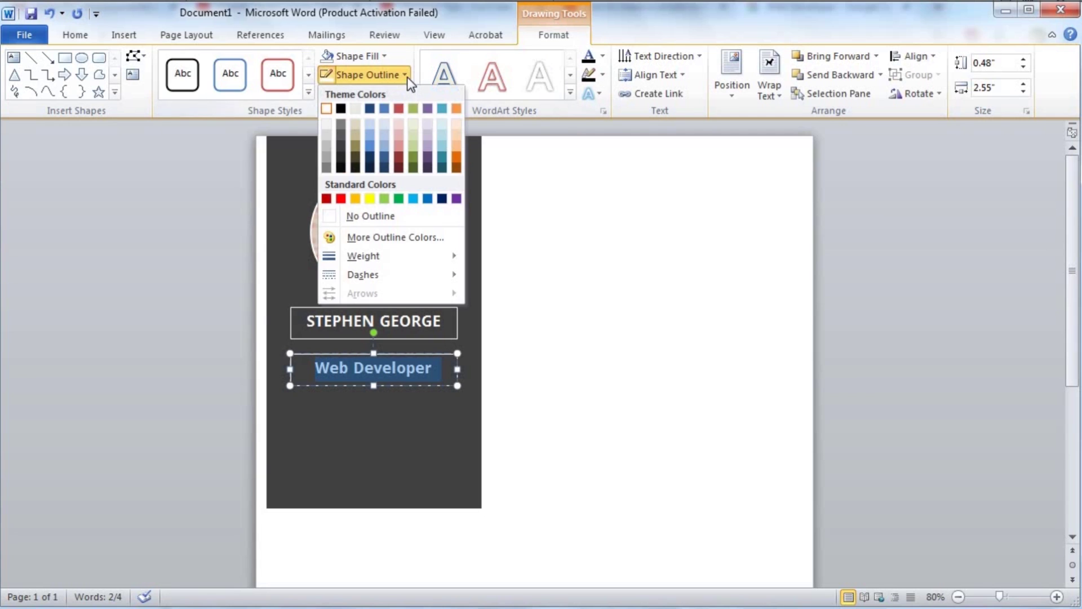
pyautogui.click(380, 219)
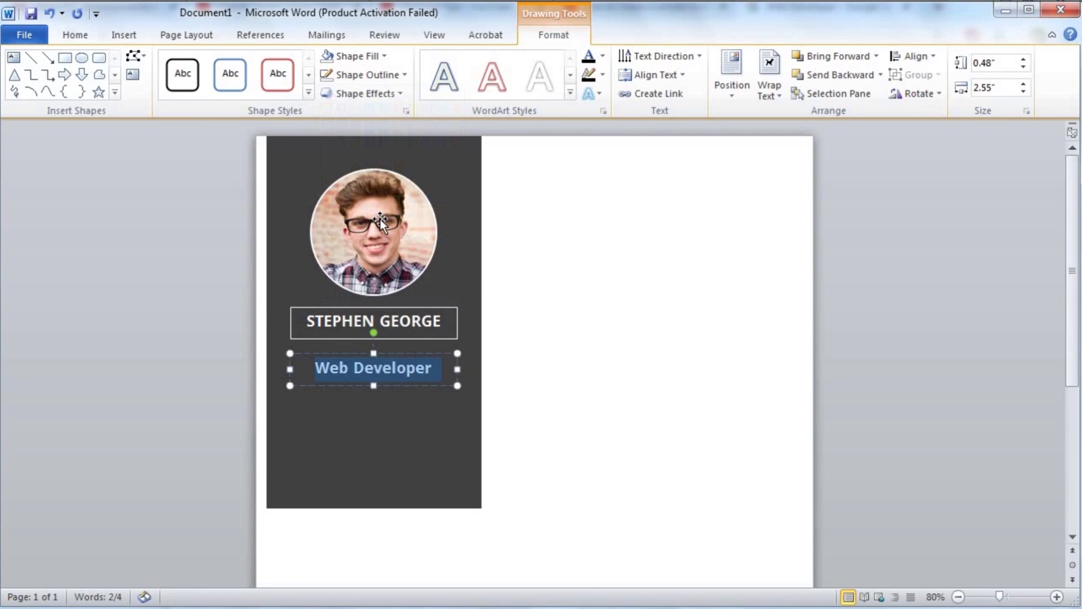
# - Make 'Web Developer' regular 15 pt and nudge it just under the name
pyautogui.click(72, 31)
pyautogui.click(143, 84)
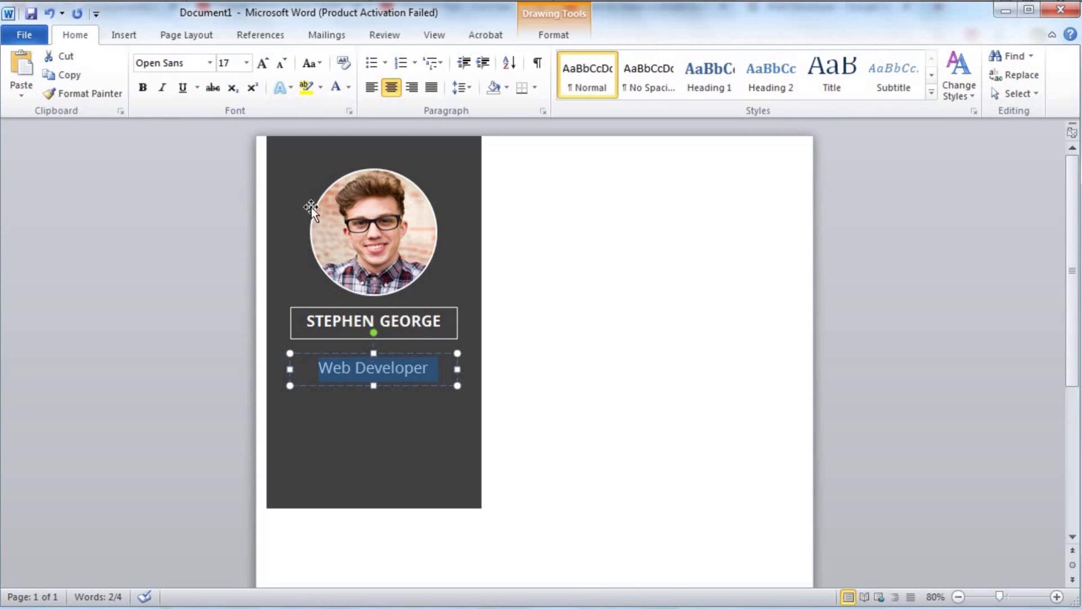
pyautogui.click(230, 62)
pyautogui.write('15')
pyautogui.press('Return')
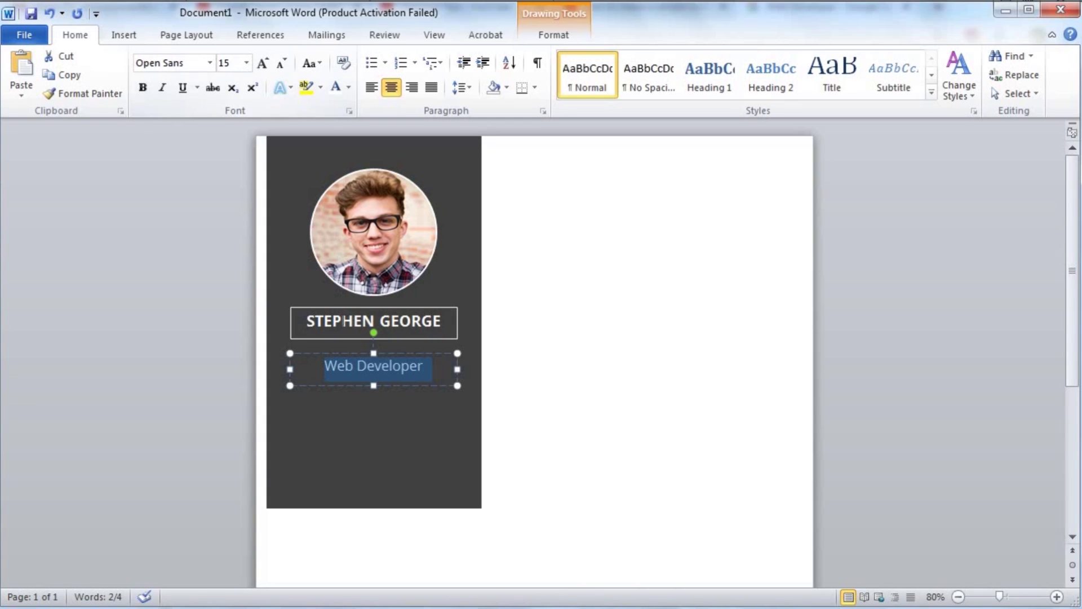
pyautogui.click(370, 354)
pyautogui.moveTo(388, 357); pyautogui.dragTo(388, 352)
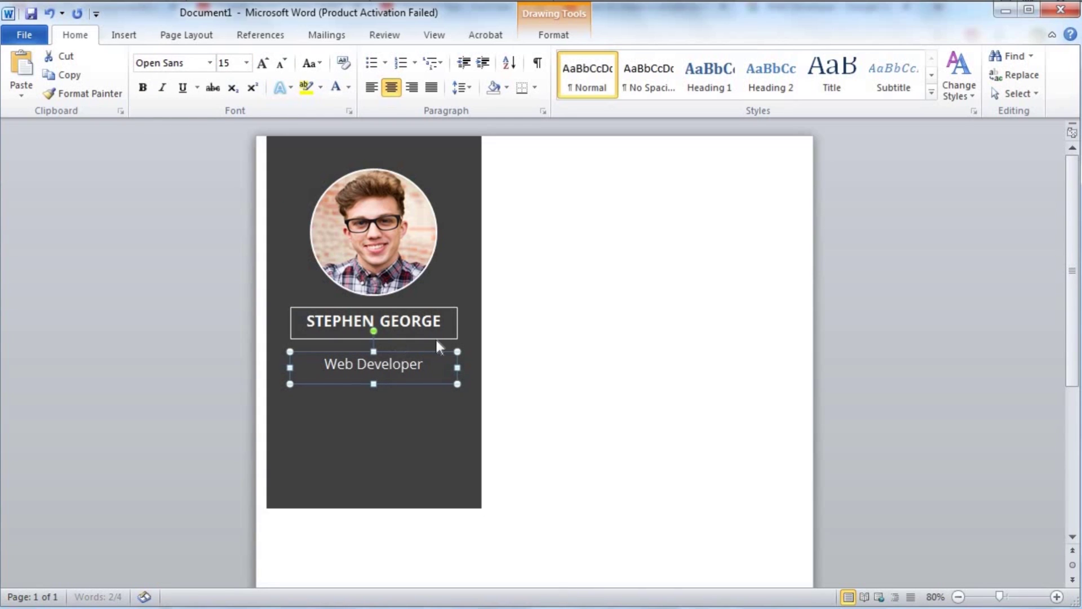
pyautogui.press('Up')
pyautogui.press('Up')
pyautogui.press('Up')
pyautogui.press('Up')
pyautogui.press('Up')
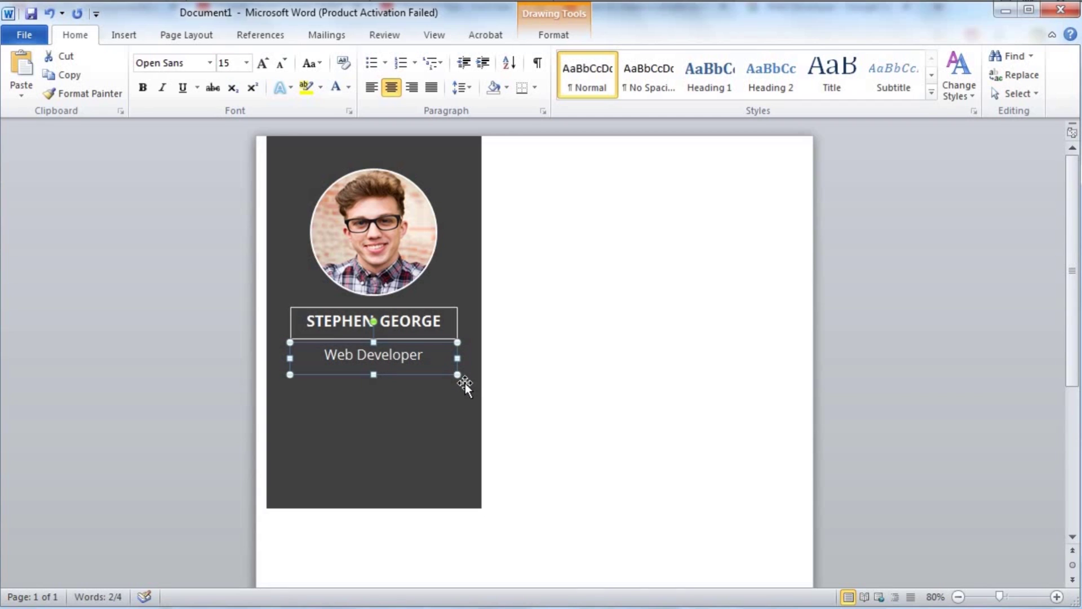
pyautogui.scroll(-1, 463, 378)
# - Set the 'Web Developer' subtitle text to 13 pt
pyautogui.moveTo(424, 319); pyautogui.dragTo(287, 314)
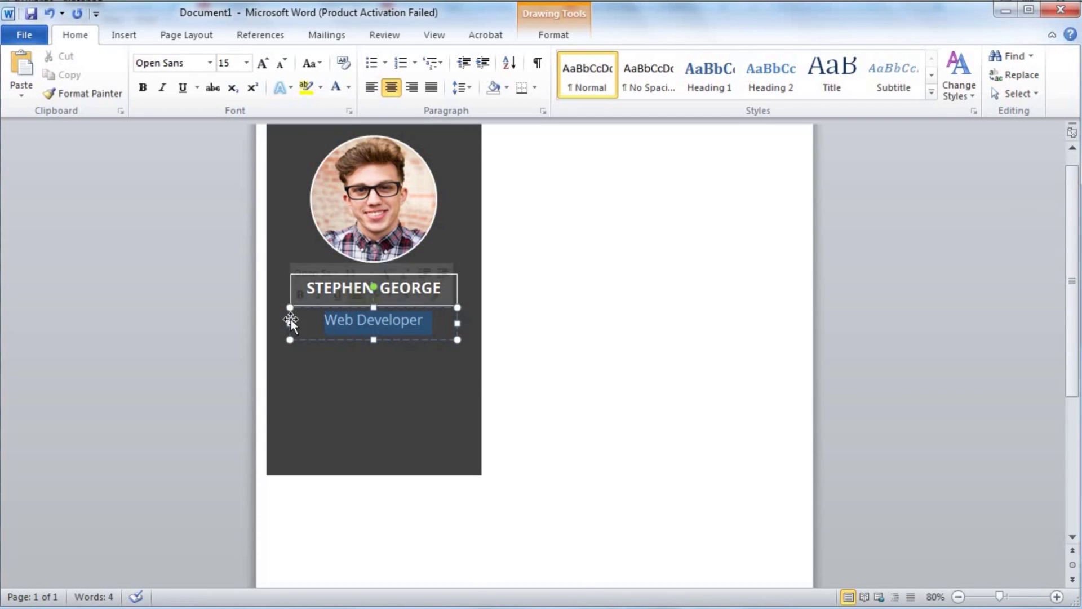
pyautogui.click(231, 63)
pyautogui.write('13')
pyautogui.press('Return')
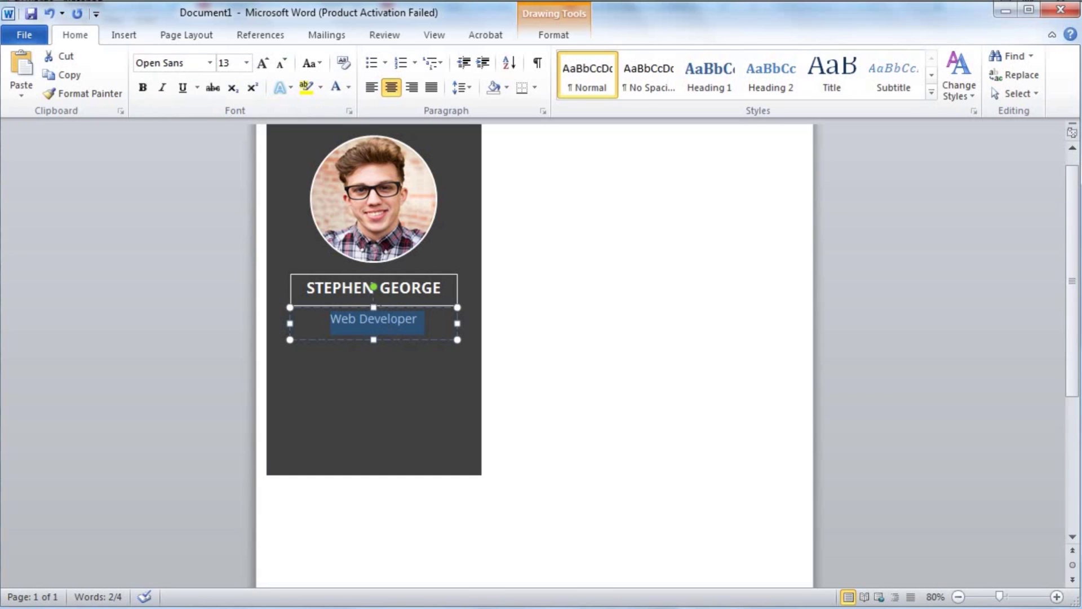
# - Ctrl-drag a duplicate of the Web Developer text box just below the original
pyautogui.click(374, 304)
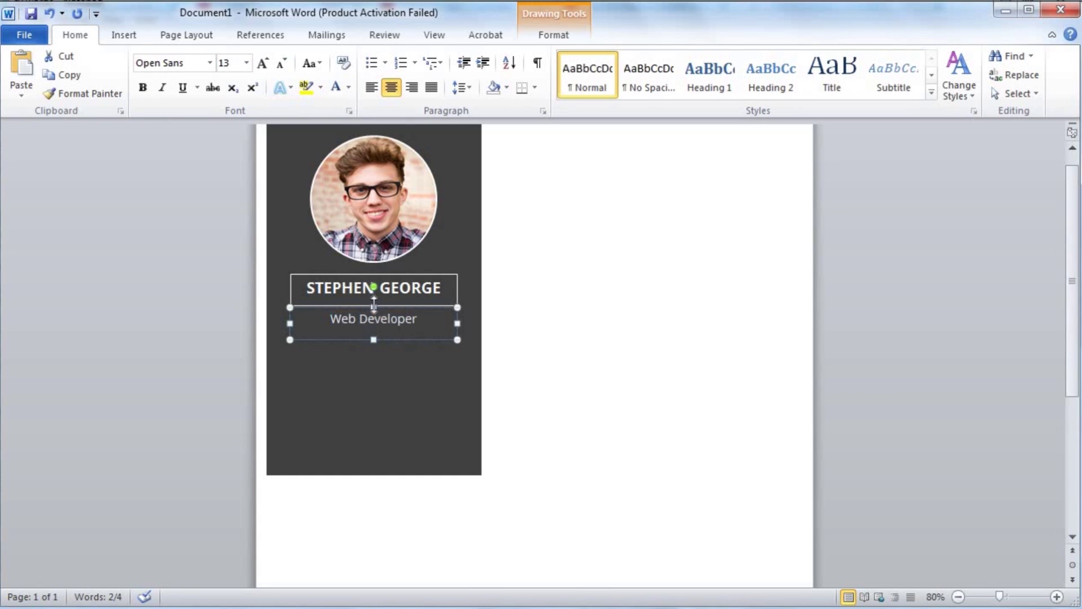
pyautogui.click(431, 357)
pyautogui.click(406, 316)
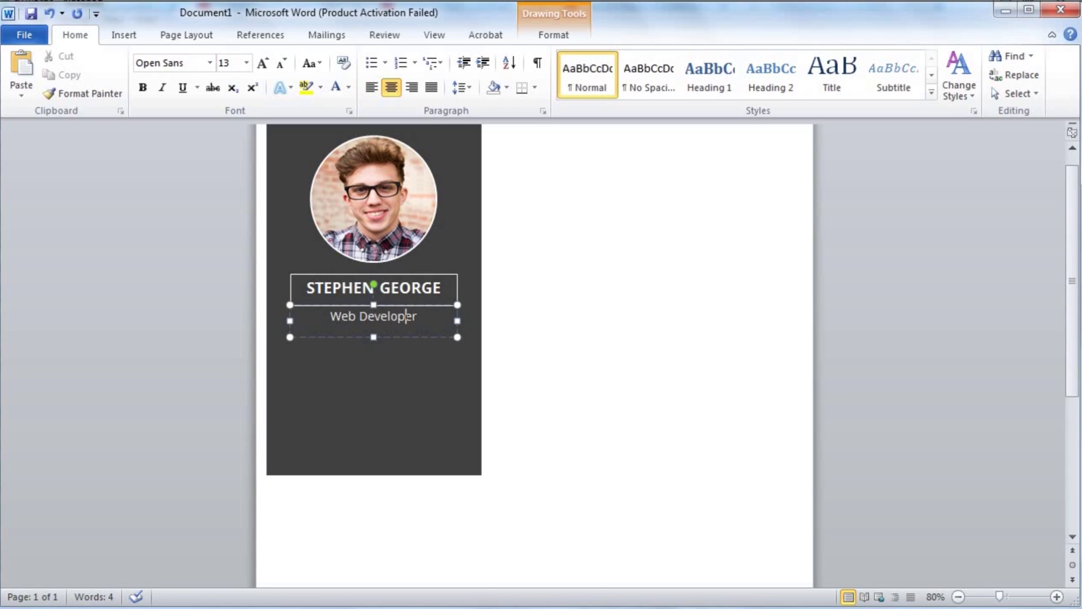
pyautogui.moveTo(402, 305); pyautogui.dragTo(402, 329)
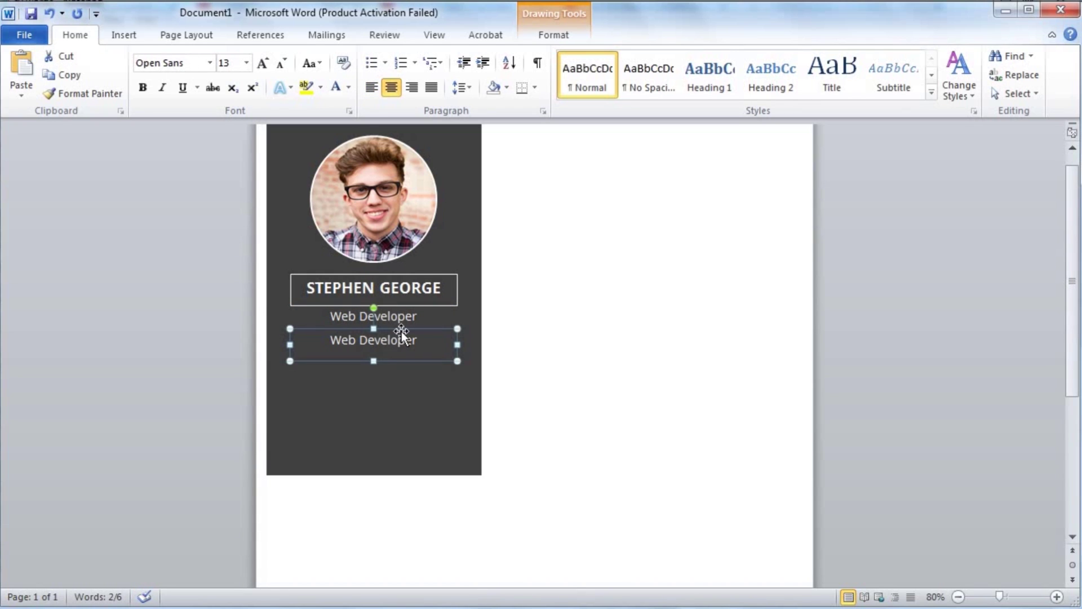
pyautogui.click(399, 342)
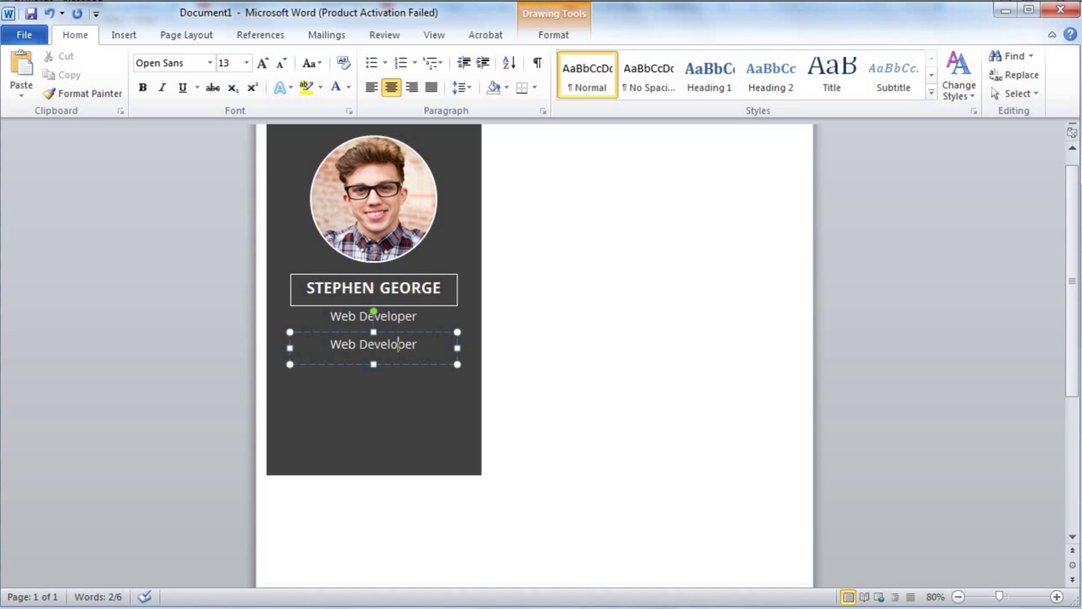
# - Copy the 'Contact me' line from Notepad and select all text in the copied box
pyautogui.click(657, 606)
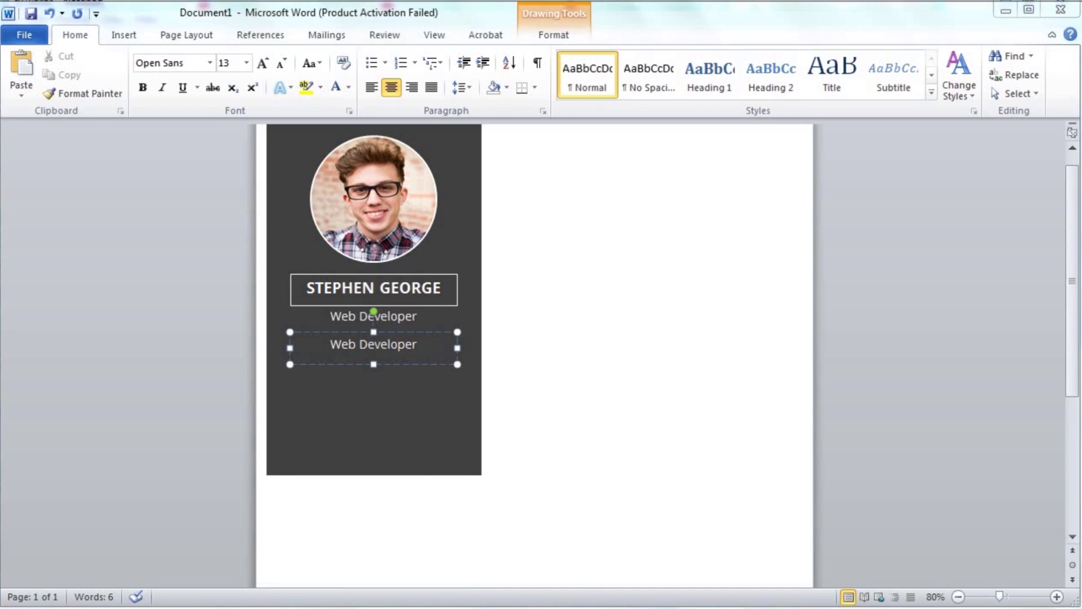
pyautogui.moveTo(84, 35); pyautogui.dragTo(1, 35)
pyautogui.hotkey('ctrl', 'c')
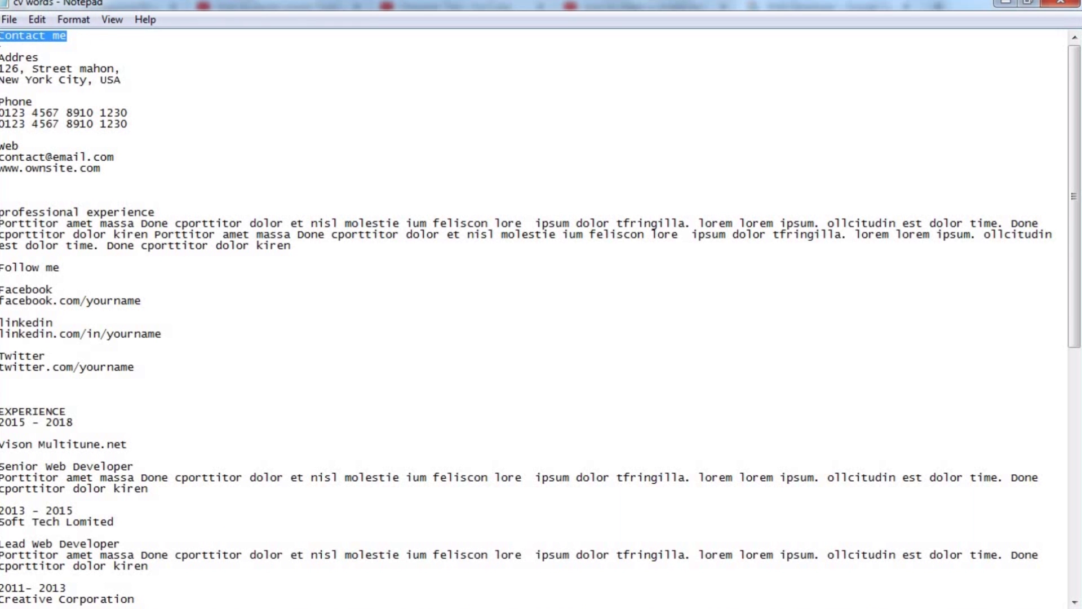
pyautogui.click(756, 606)
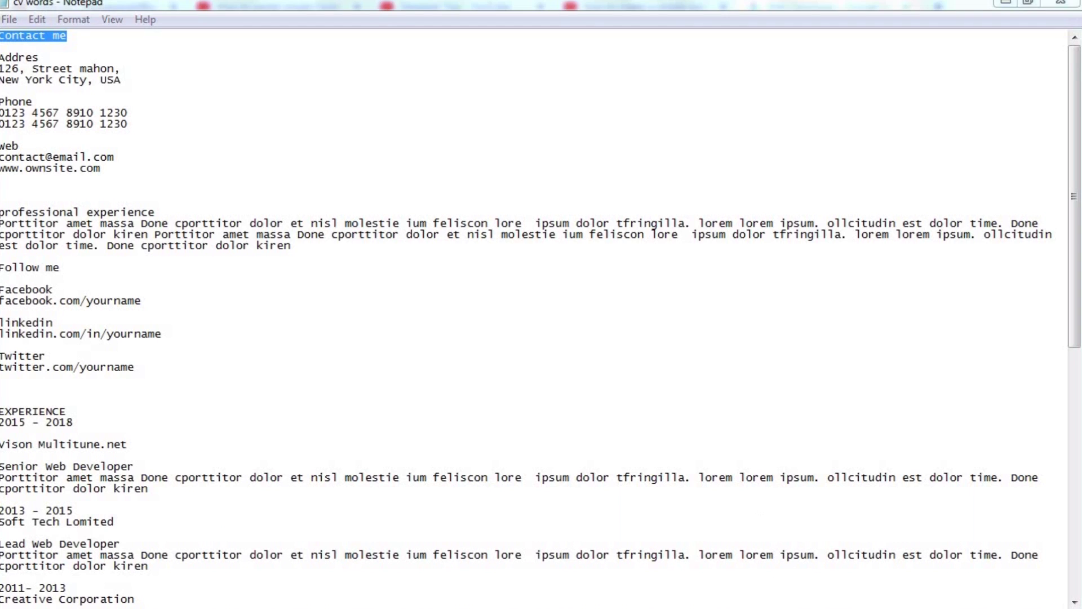
pyautogui.hotkey('ctrl', 'a')
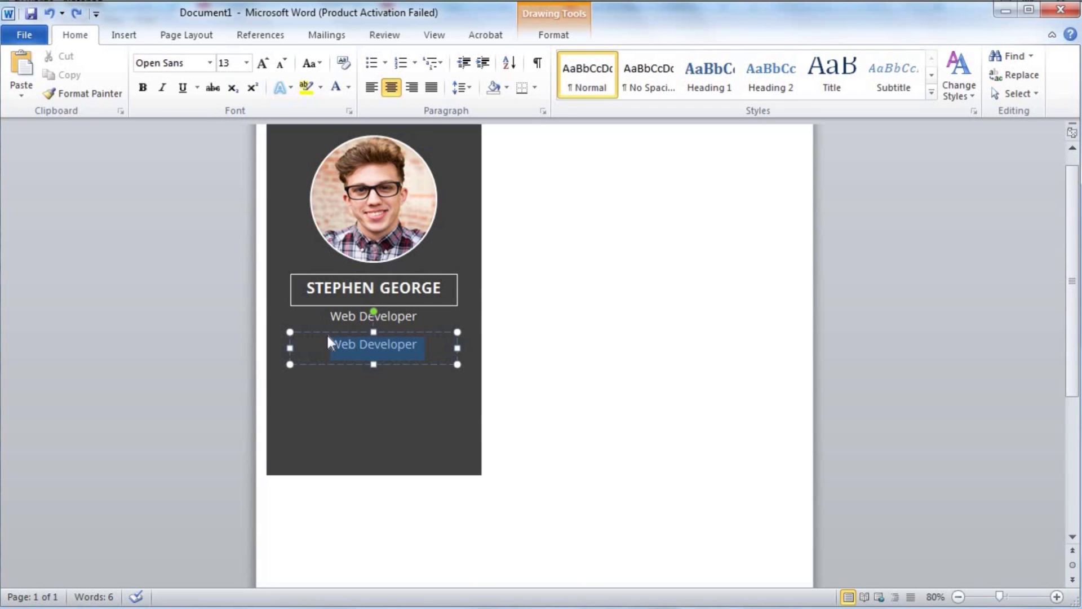
# - Paste 'Contact me' over the copied subtitle and make it bold
pyautogui.hotkey('ctrl', 'v')
pyautogui.hotkey('ctrl', 'a')
pyautogui.click(145, 88)
pyautogui.click(577, 332)
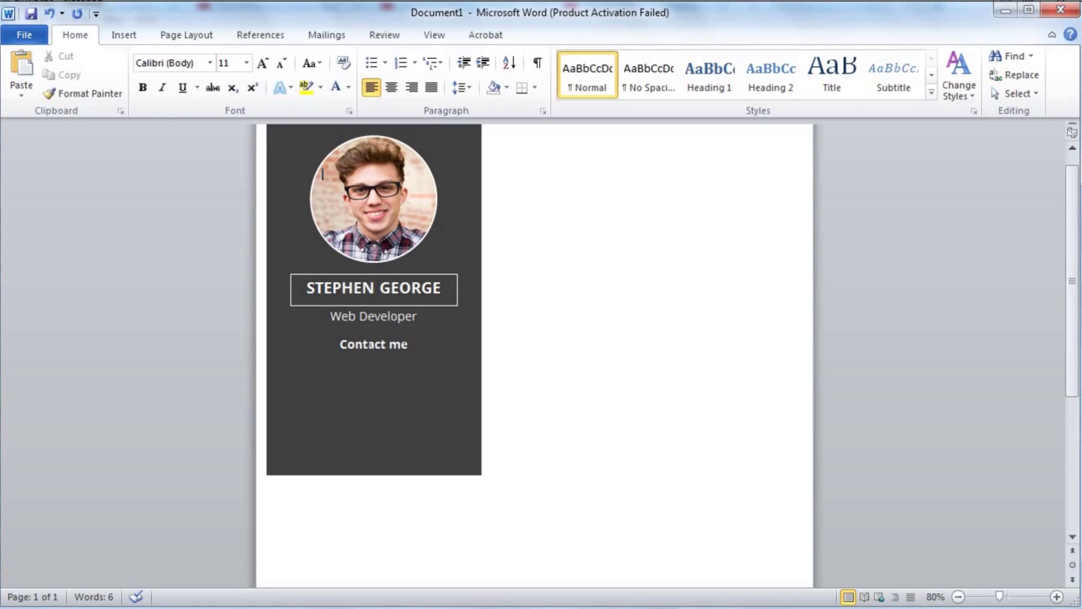
# - Ctrl-drag a duplicate of the Contact me box just below it
pyautogui.click(398, 333)
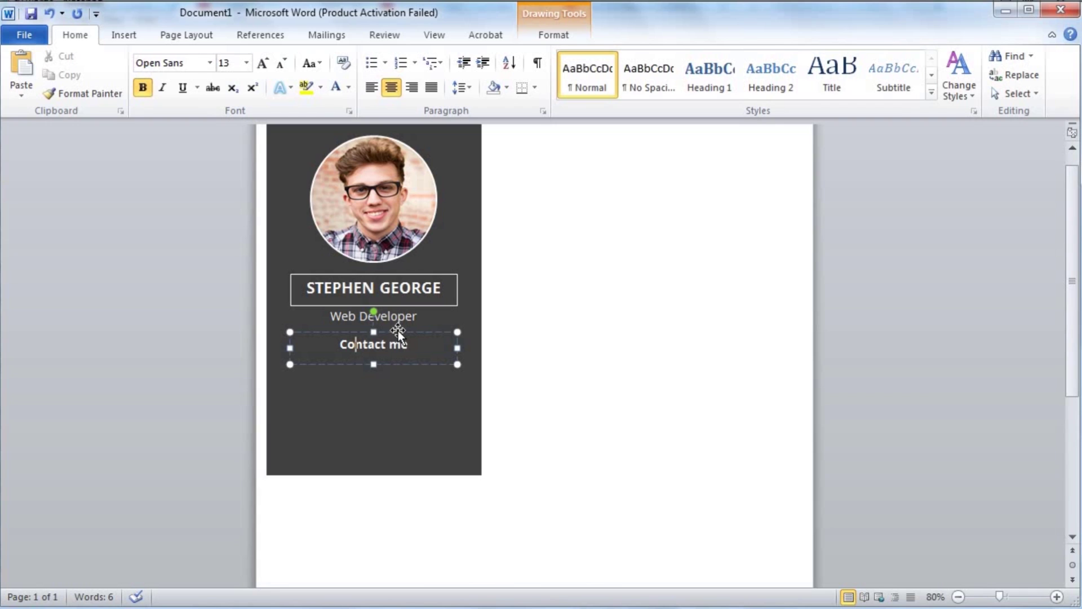
pyautogui.click(373, 362)
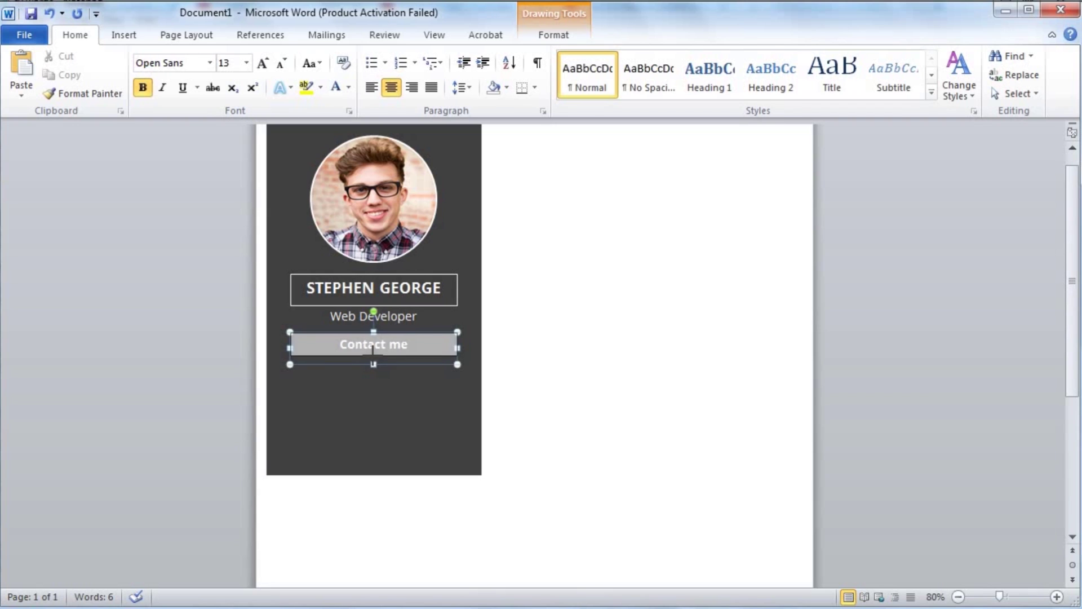
pyautogui.moveTo(373, 364); pyautogui.dragTo(394, 361)
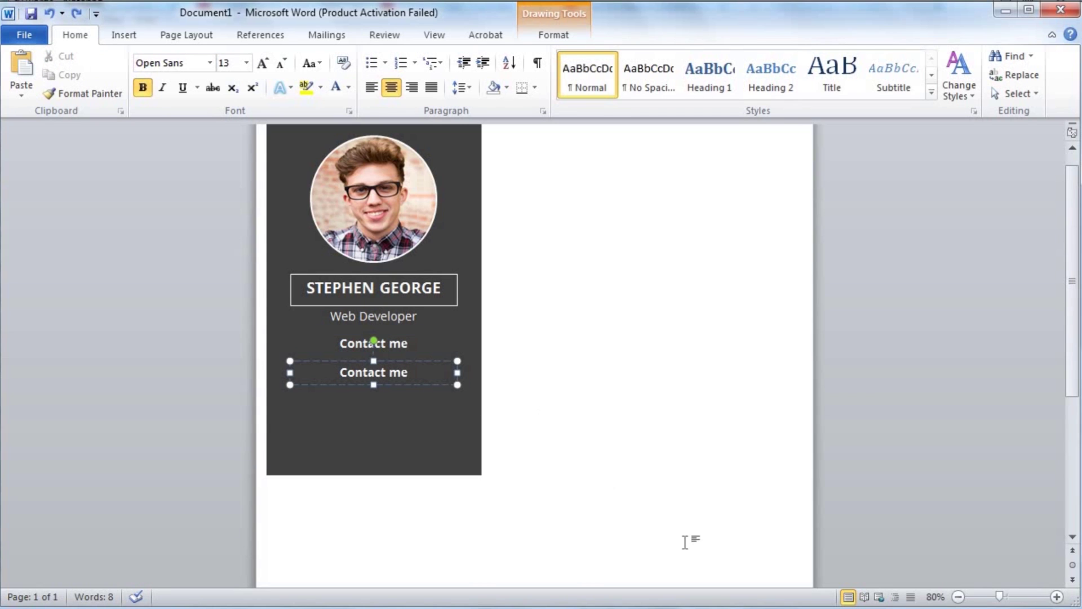
# - In Notepad, fix 'Addres' to 'Address' and copy the Address heading with its two lines
pyautogui.click(720, 603)
pyautogui.click(13, 102)
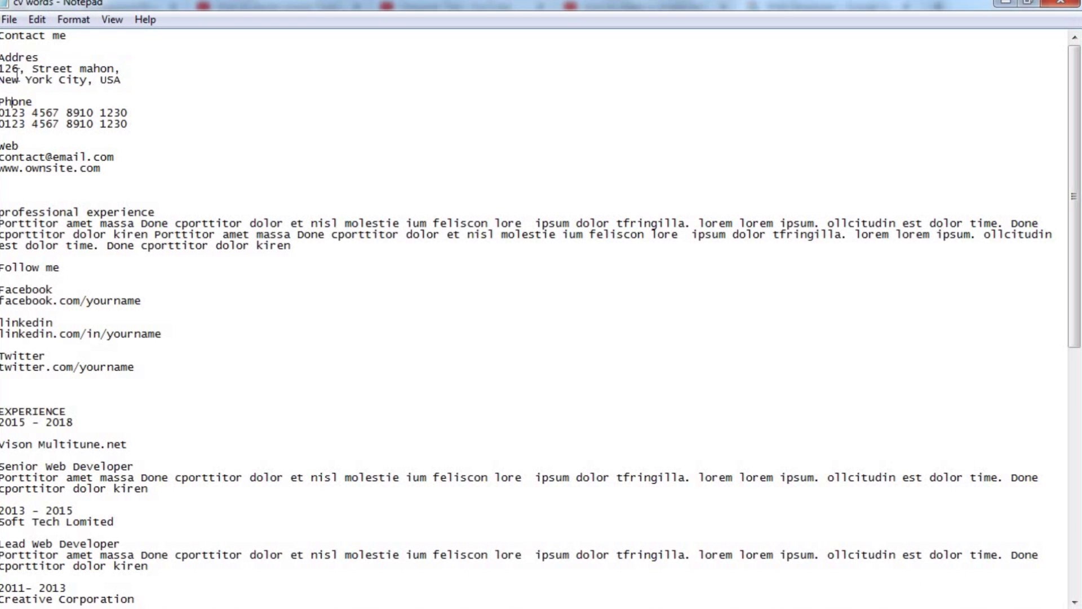
pyautogui.write('s')
pyautogui.moveTo(137, 83); pyautogui.dragTo(1, 57)
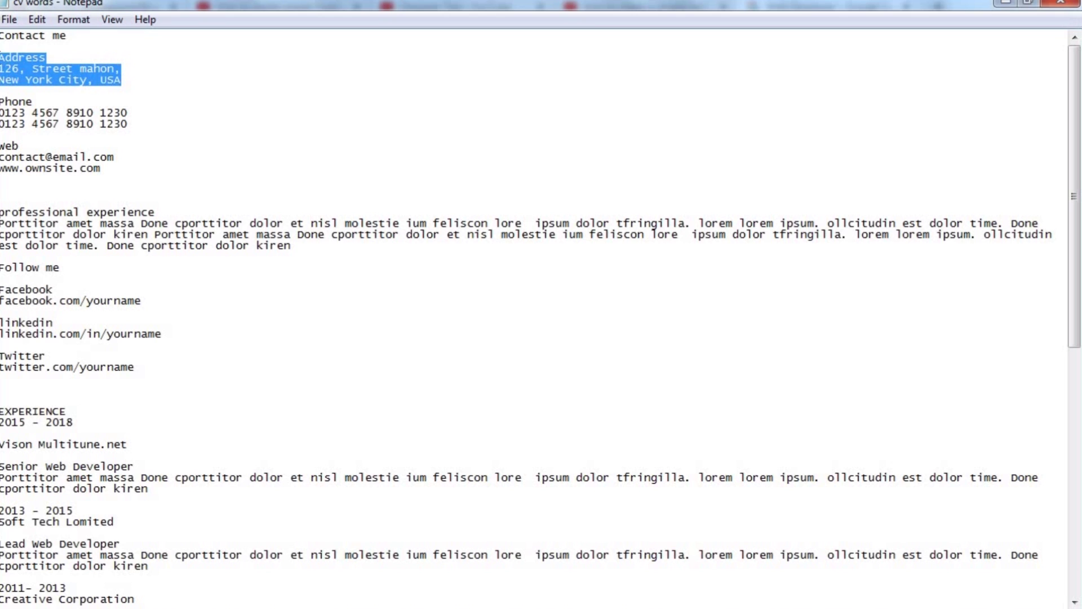
pyautogui.click(759, 604)
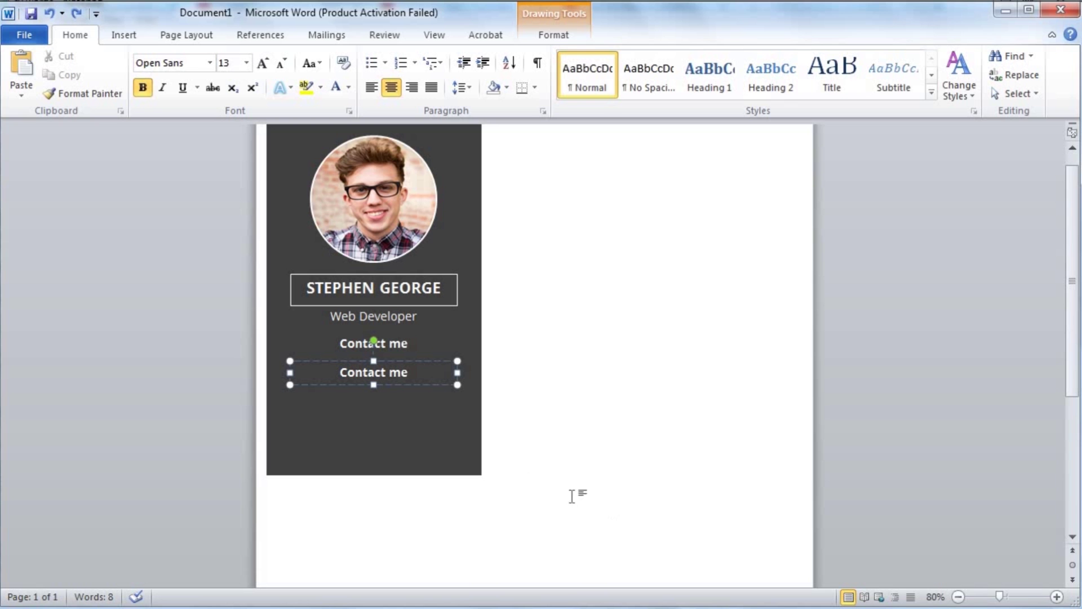
# - Paste the Address block into the lower box, enlarge it, and unbold the two address lines
pyautogui.tripleClick(395, 375)
pyautogui.hotkey('ctrl', 'v')
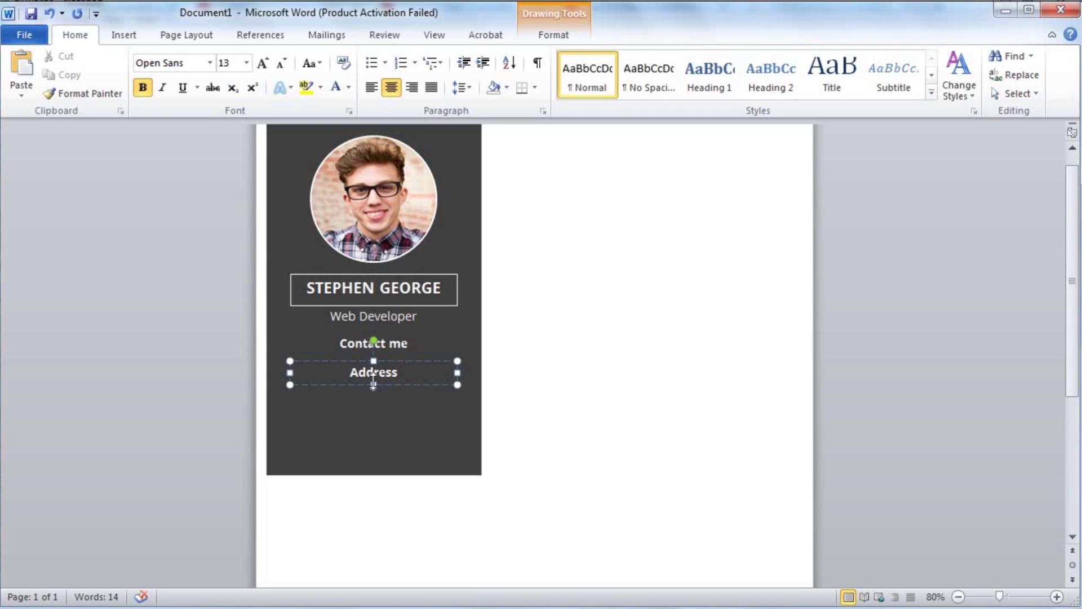
pyautogui.moveTo(374, 416); pyautogui.dragTo(375, 437)
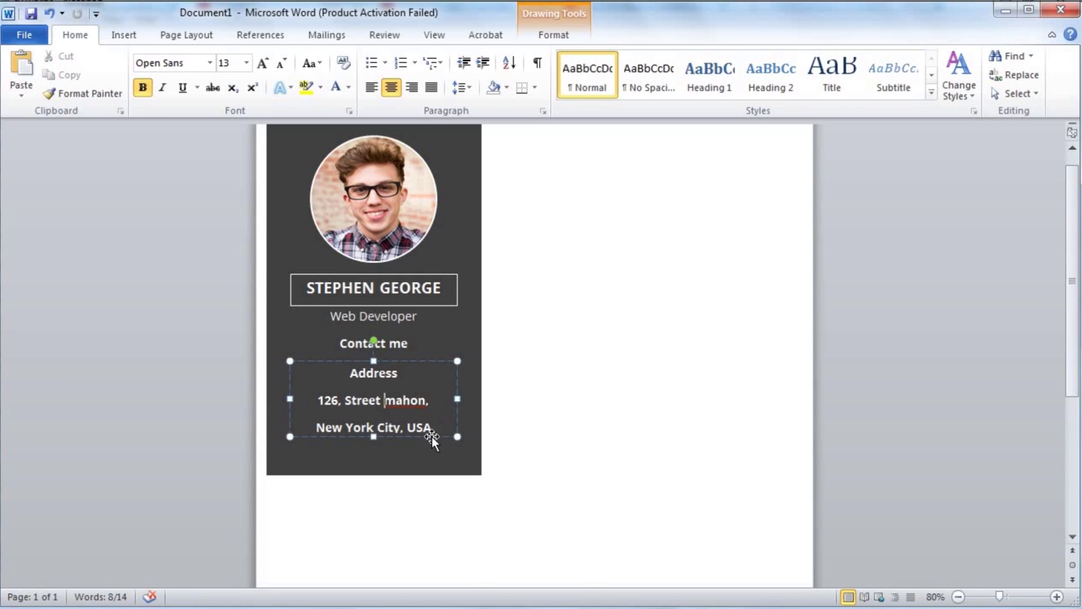
pyautogui.moveTo(432, 434); pyautogui.dragTo(317, 399)
pyautogui.click(142, 87)
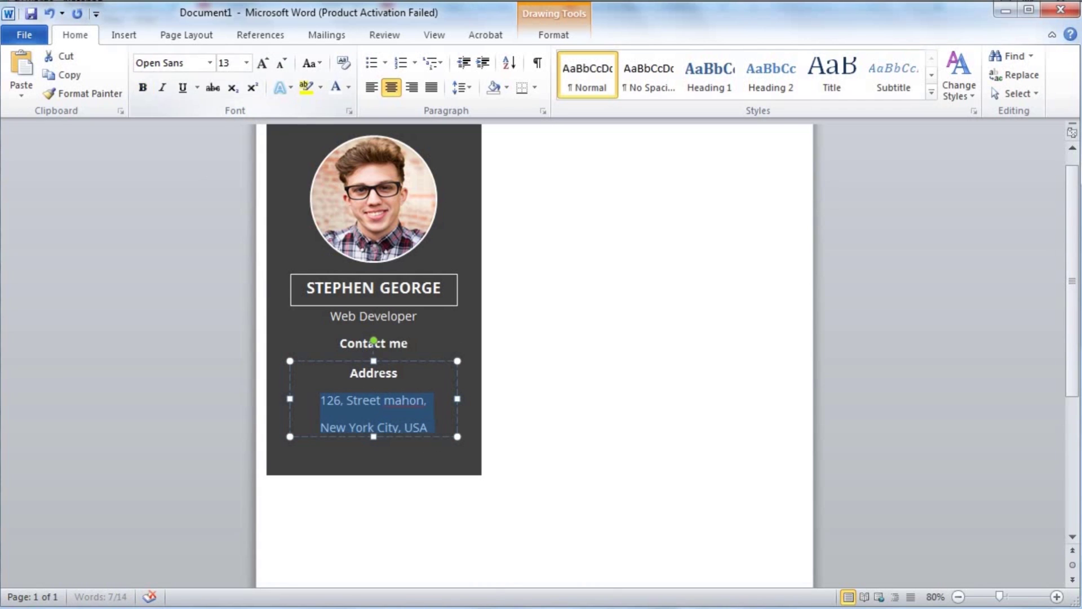
pyautogui.click(363, 398)
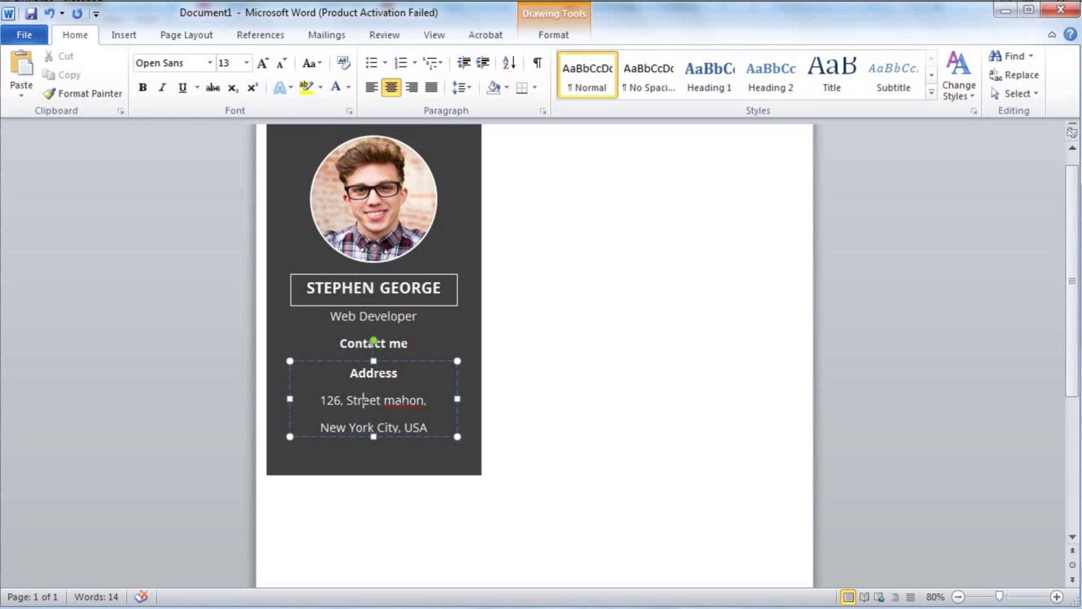
# - Set the address box's line spacing to 1.0
pyautogui.hotkey('ctrl', 'a')
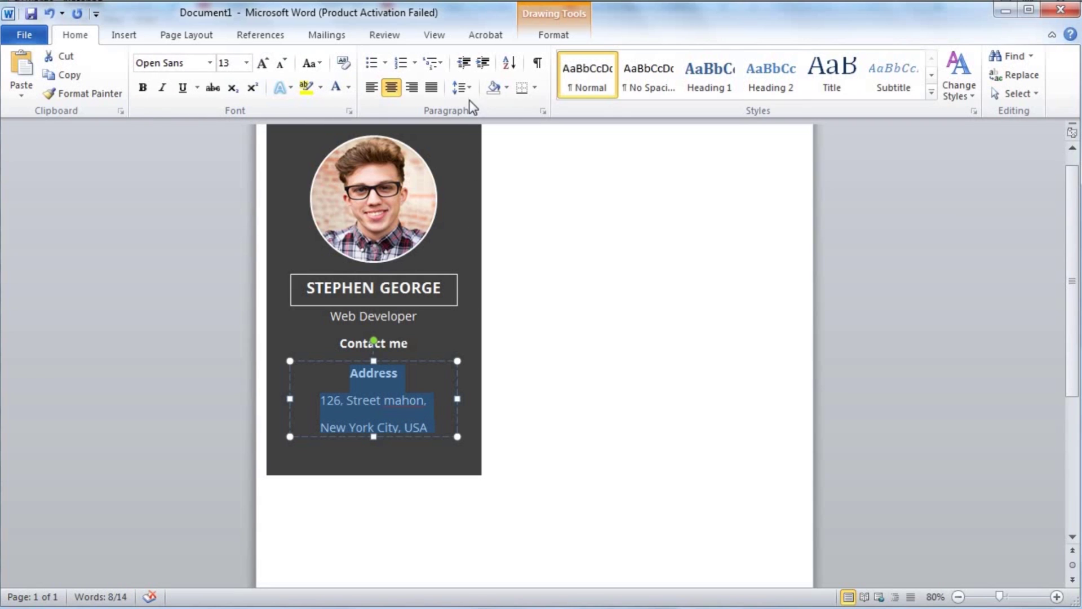
pyautogui.click(468, 88)
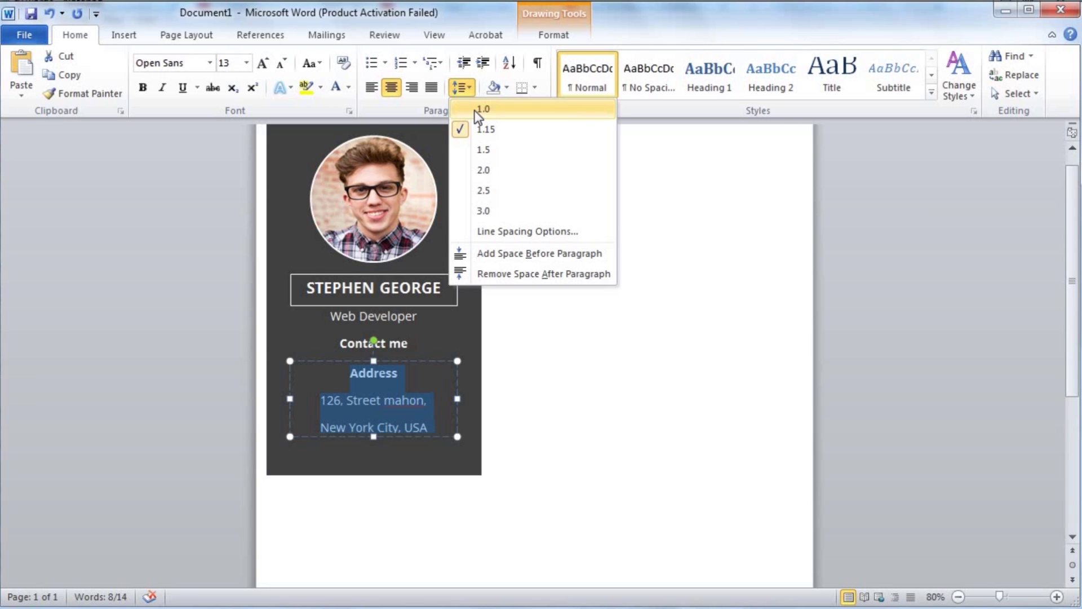
pyautogui.click(477, 109)
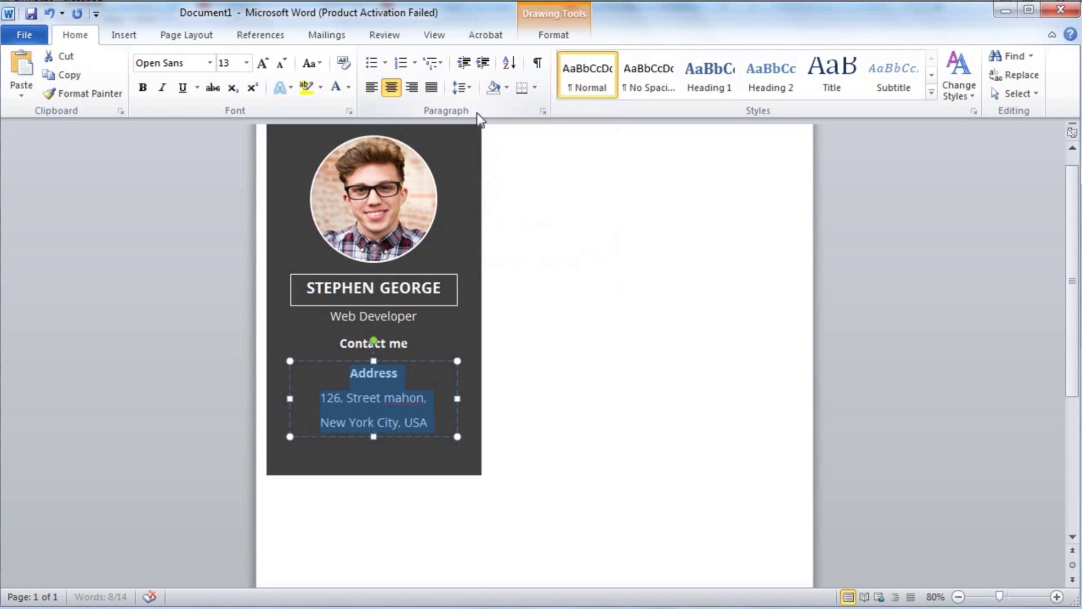
pyautogui.click(543, 112)
# - Change Spacing After from 10 pt to 2 pt and set it as default for this document only
pyautogui.moveTo(535, 84); pyautogui.dragTo(780, 105)
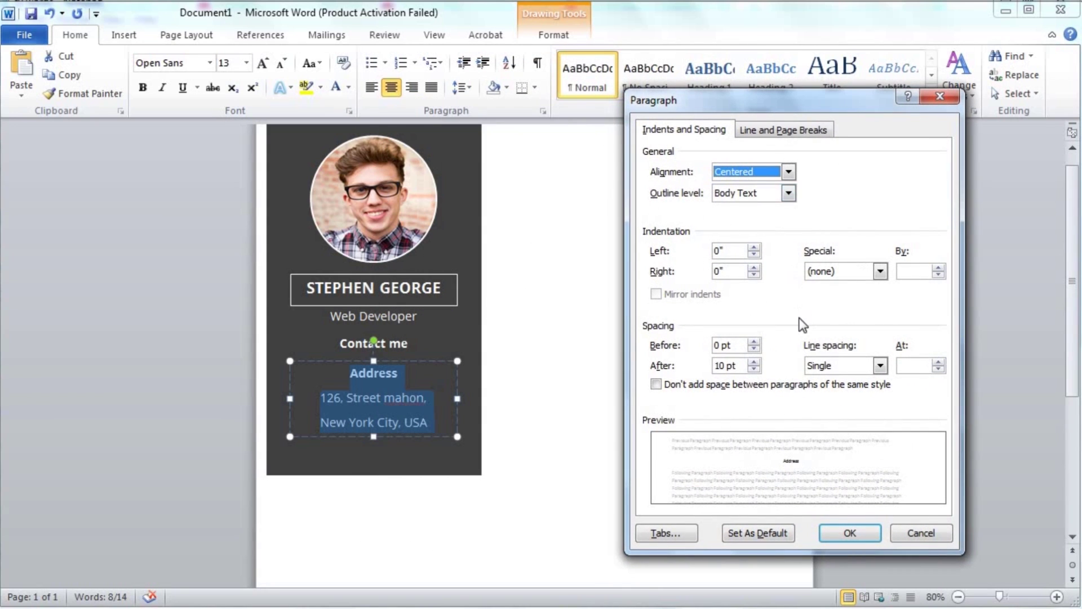
pyautogui.click(731, 367)
pyautogui.moveTo(727, 366); pyautogui.dragTo(714, 366)
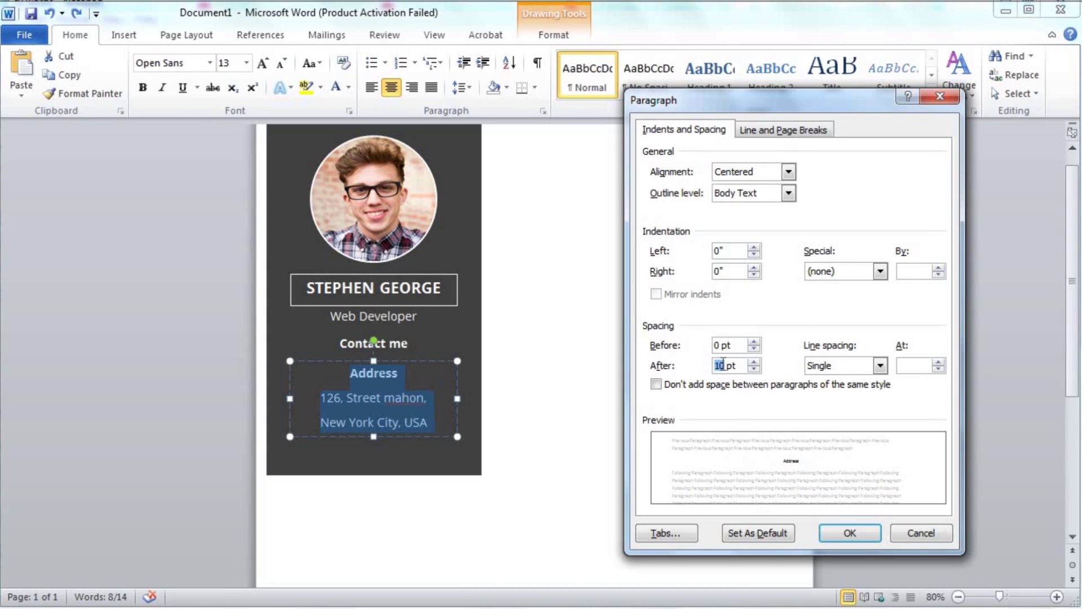
pyautogui.write('2')
pyautogui.click(748, 531)
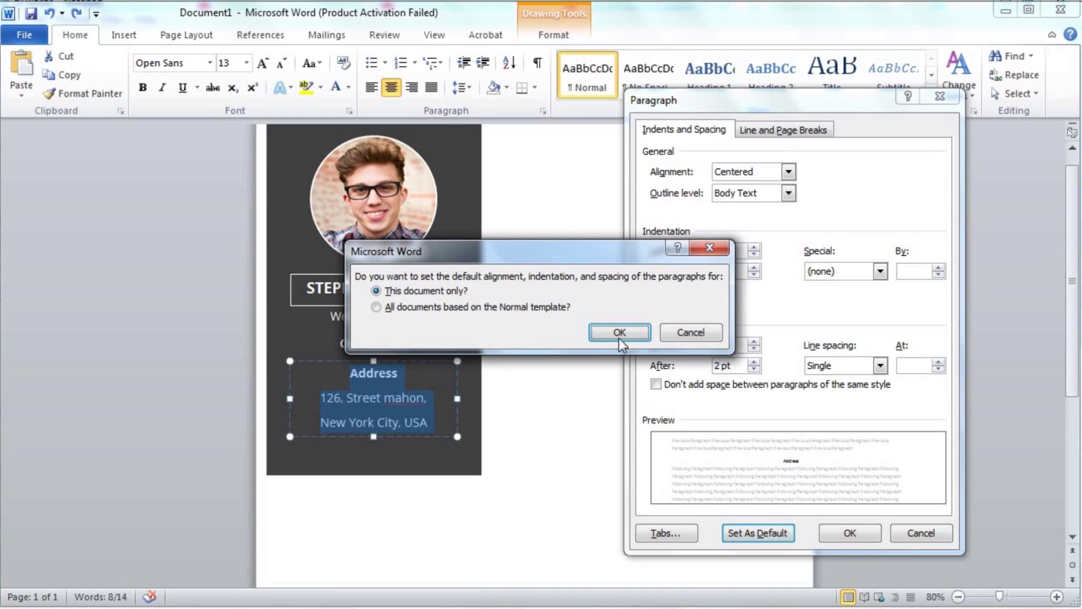
pyautogui.click(617, 333)
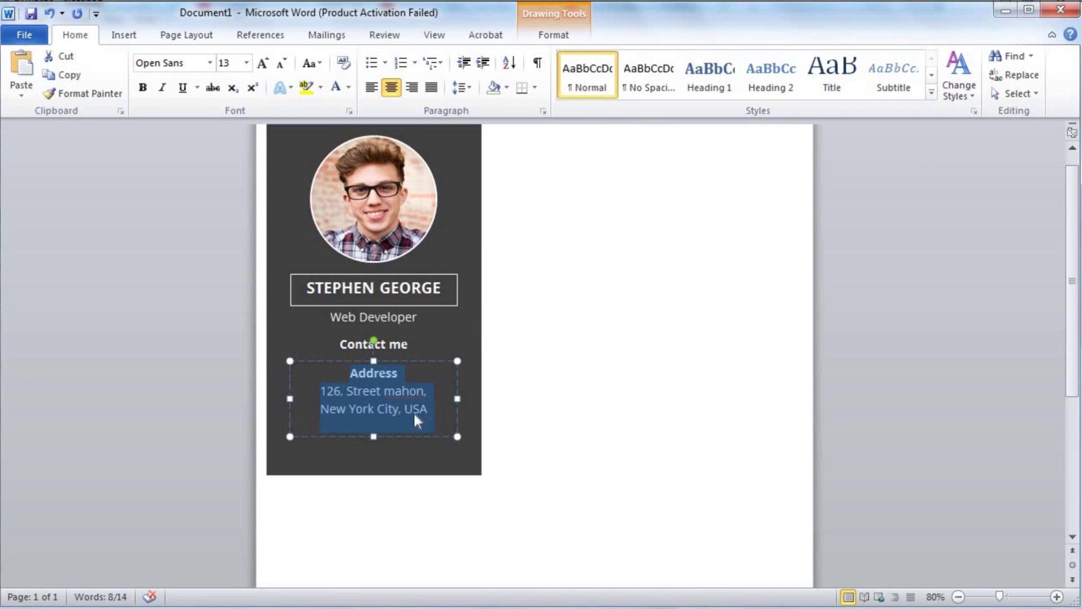
pyautogui.click(526, 387)
# - Correct 'mahon' to 'Mahon' and Ctrl-drag a copy of the Address box below the original
pyautogui.rightClick(393, 392)
pyautogui.press('Escape')
pyautogui.write('M')
pyautogui.click(535, 174)
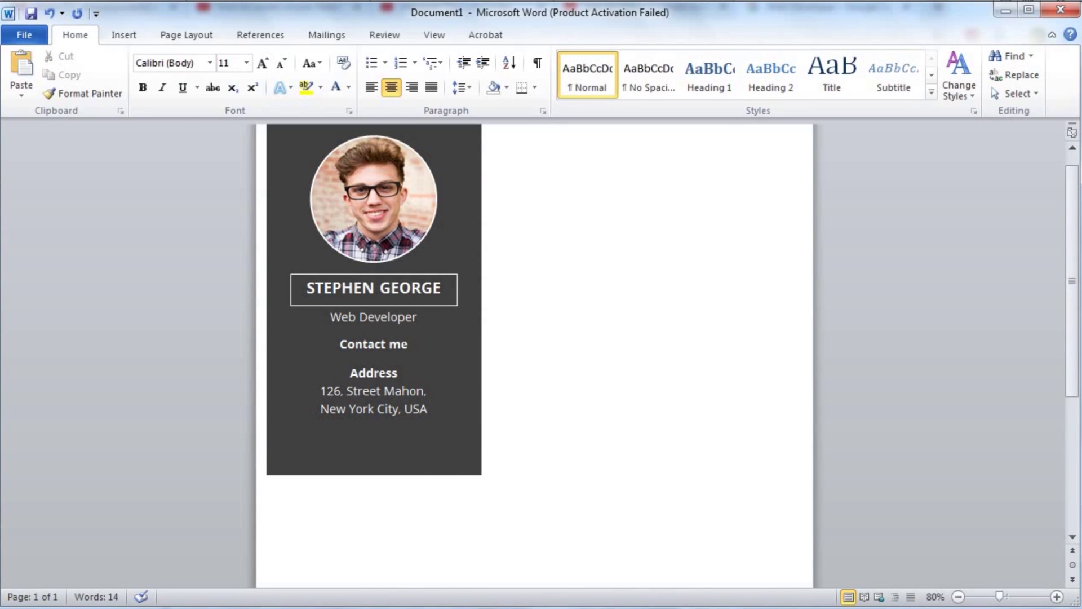
pyautogui.click(410, 361)
pyautogui.moveTo(411, 361); pyautogui.dragTo(411, 426)
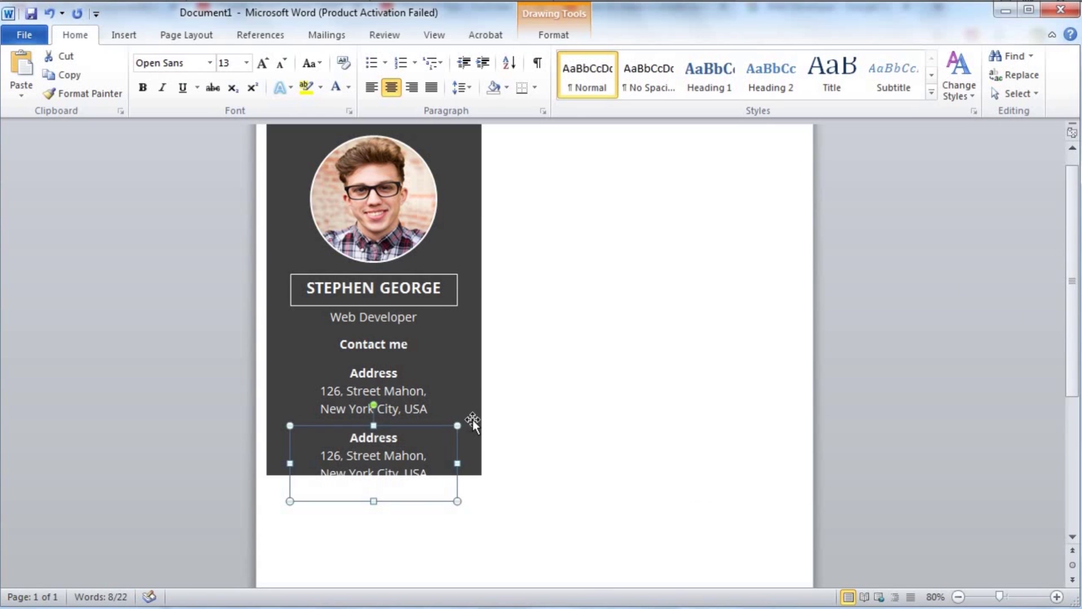
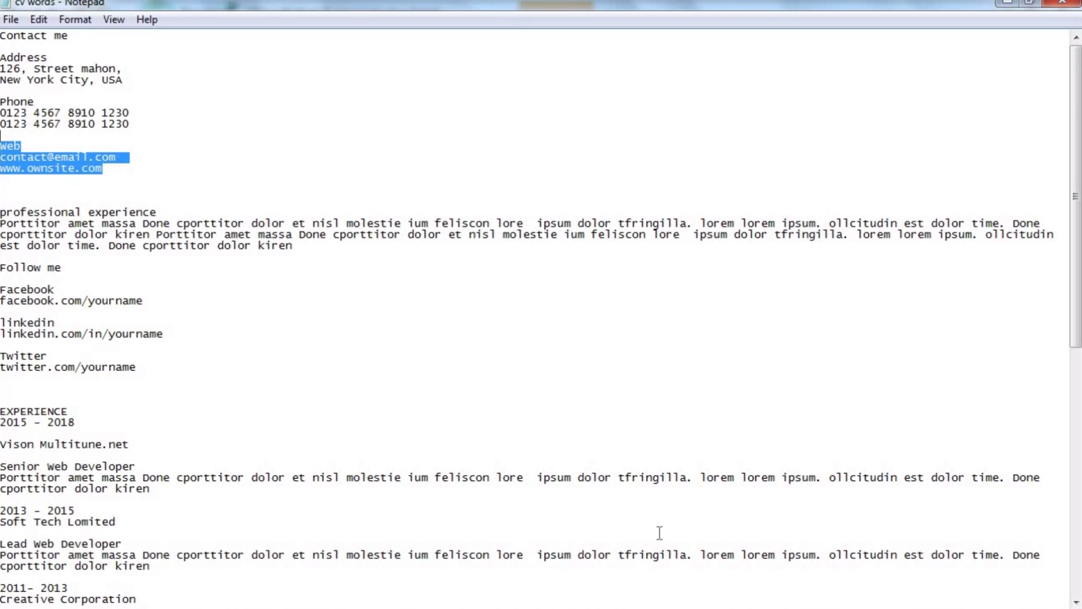
# - Paste the Web e-mail and website lines into the copied Phone box, unbolded at 12 point
pyautogui.hotkey('alt', 'Tab')
pyautogui.click(405, 442)
pyautogui.hotkey('ctrl', 'a')
pyautogui.hotkey('ctrl', 'v')
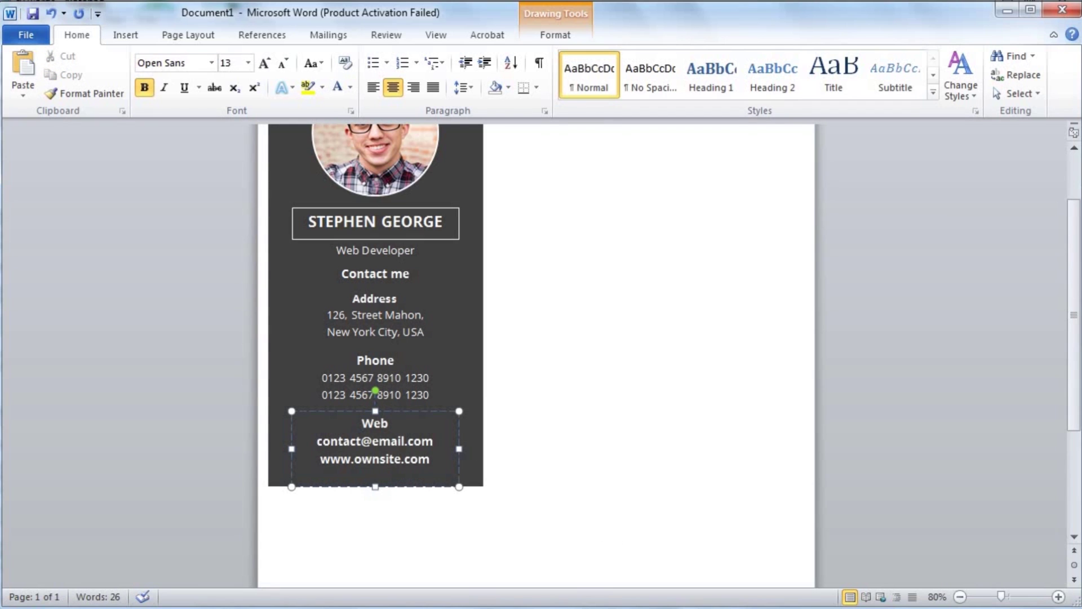
pyautogui.moveTo(317, 441); pyautogui.dragTo(434, 455)
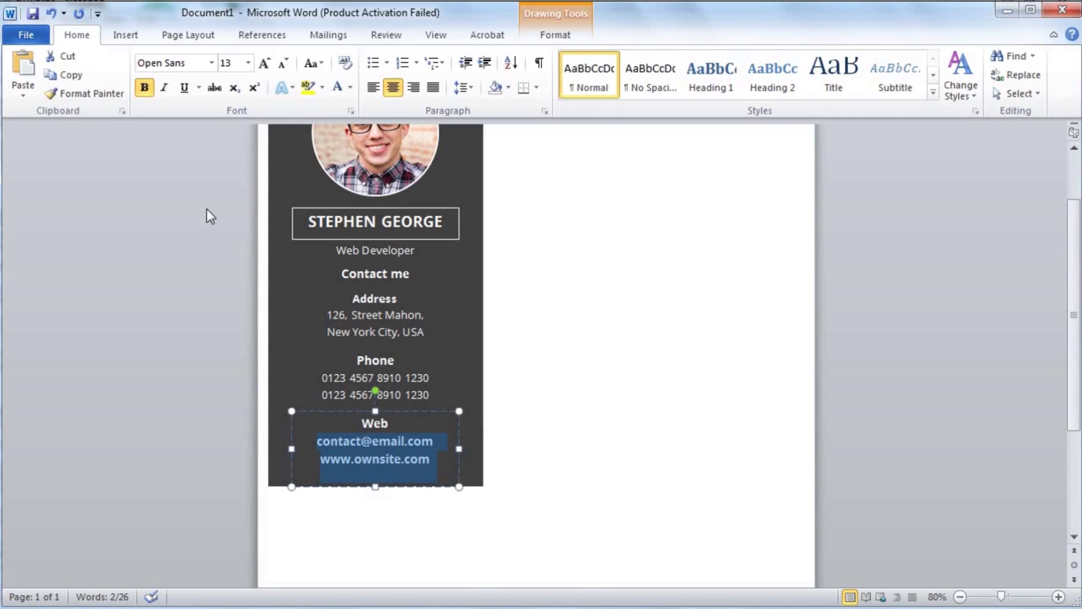
pyautogui.click(145, 88)
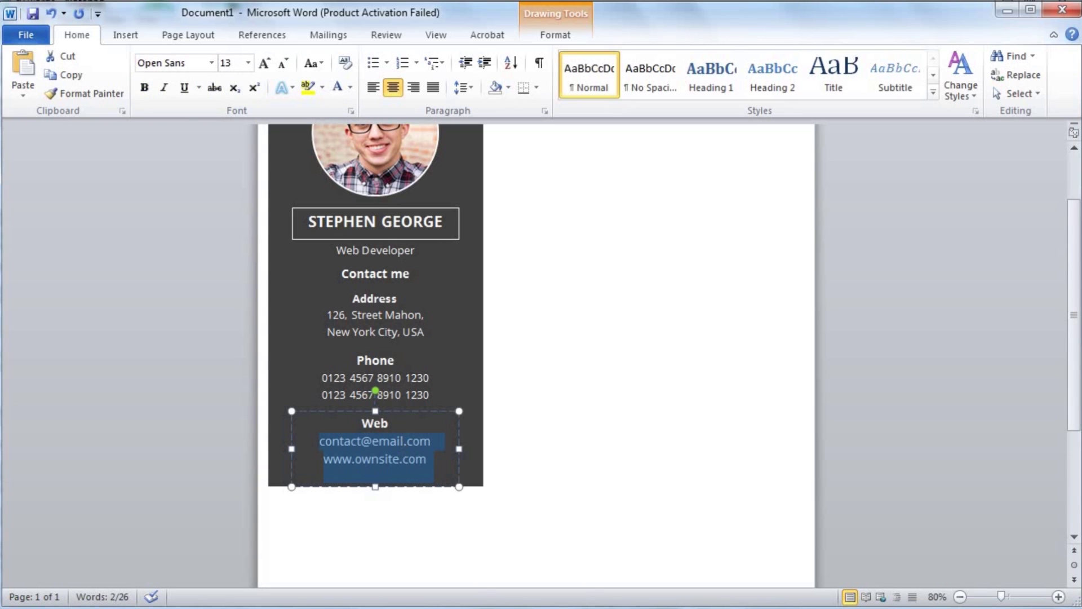
pyautogui.click(234, 62)
pyautogui.write('12')
pyautogui.press('Return')
# - Set the Phone heading and both phone numbers to 12 point
pyautogui.click(380, 361)
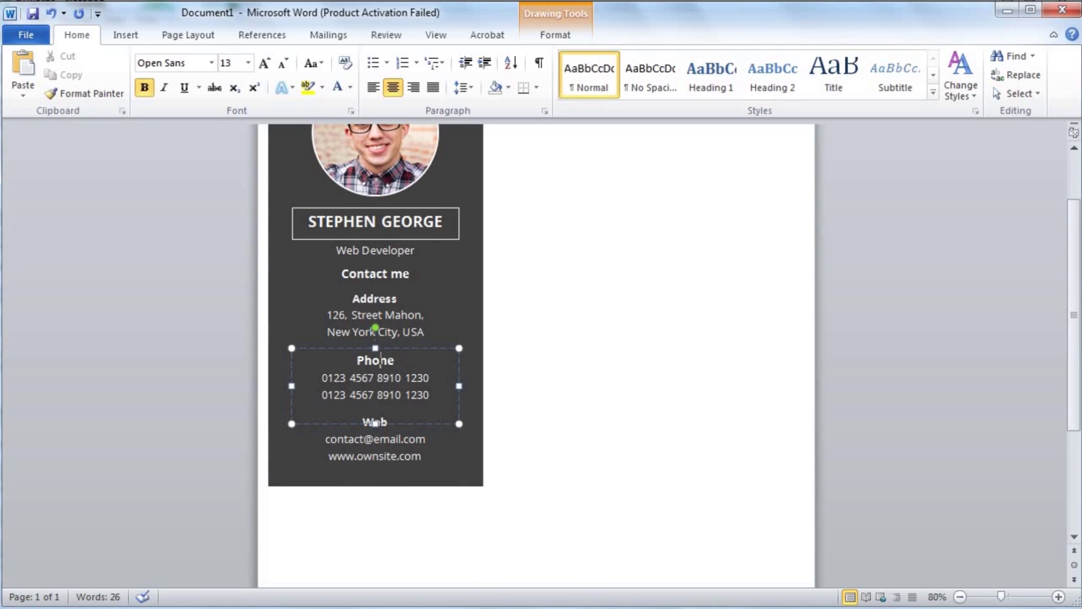
pyautogui.moveTo(380, 361); pyautogui.dragTo(435, 415)
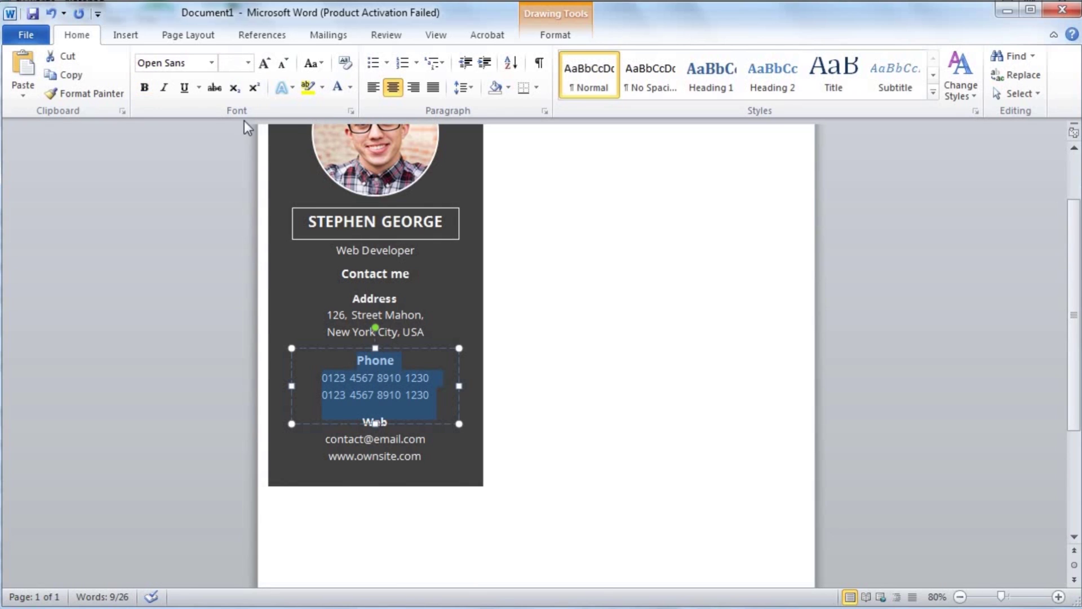
pyautogui.click(233, 63)
pyautogui.write('12')
pyautogui.press('Return')
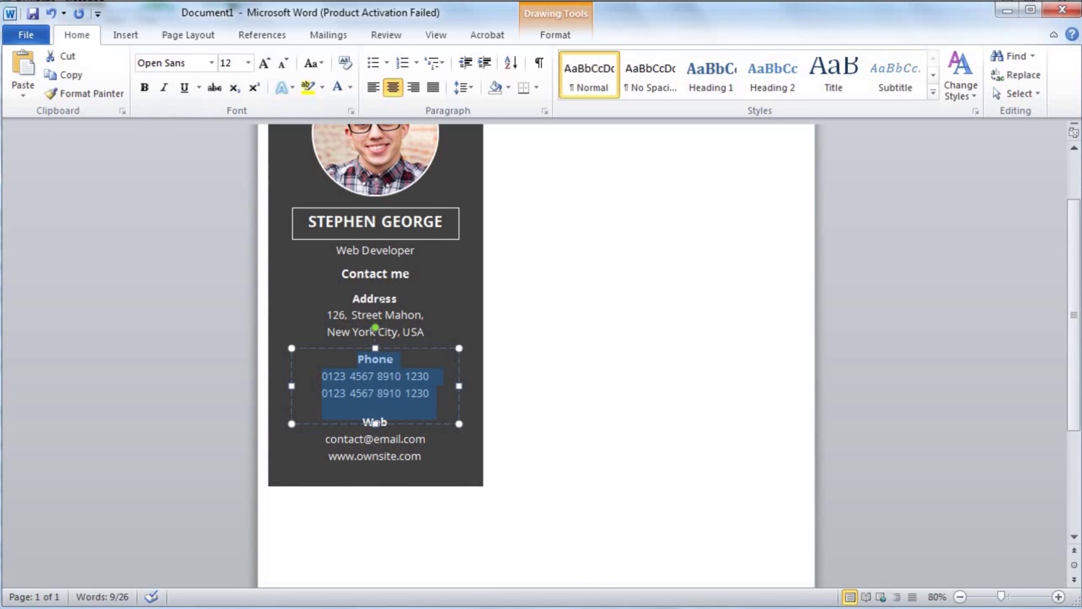
# - Nudge the Web text box up and shrink it to fit its lines
pyautogui.click(380, 438)
pyautogui.click(374, 411)
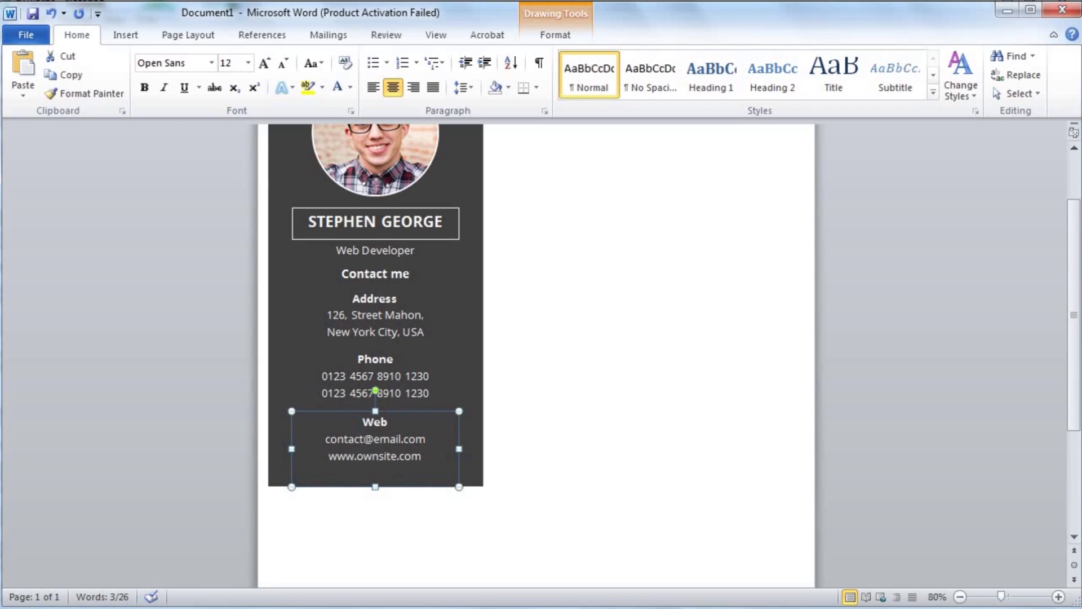
pyautogui.press('Up')
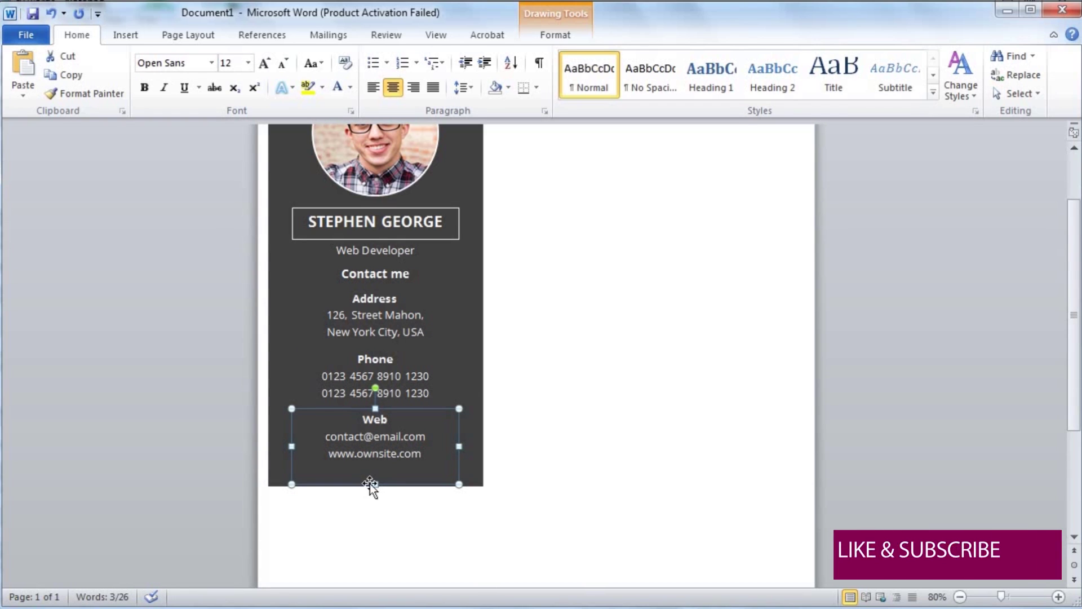
pyautogui.moveTo(374, 483); pyautogui.dragTo(375, 477)
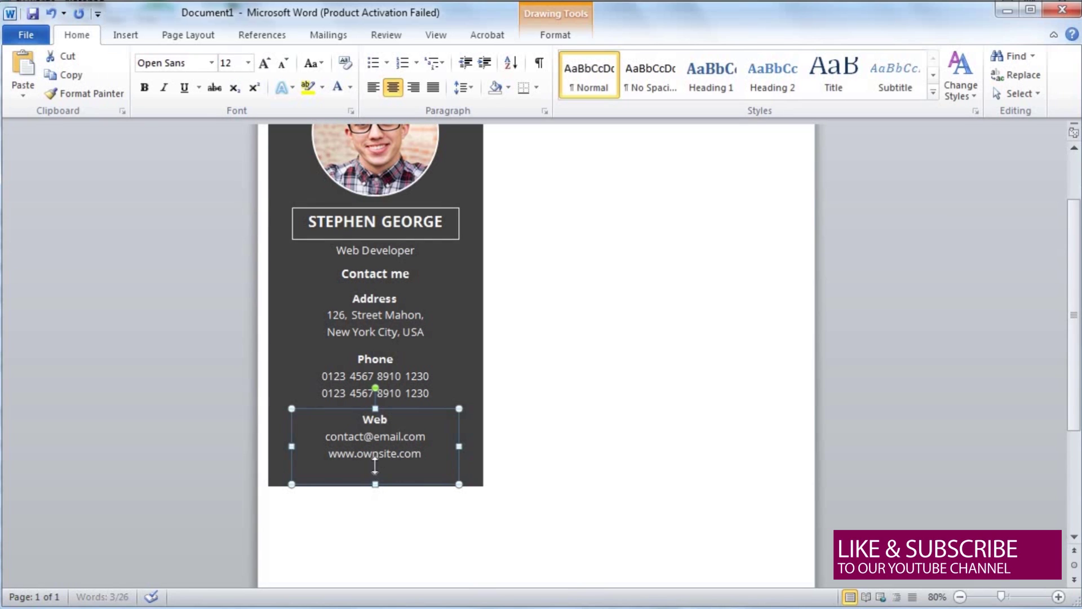
pyautogui.click(506, 355)
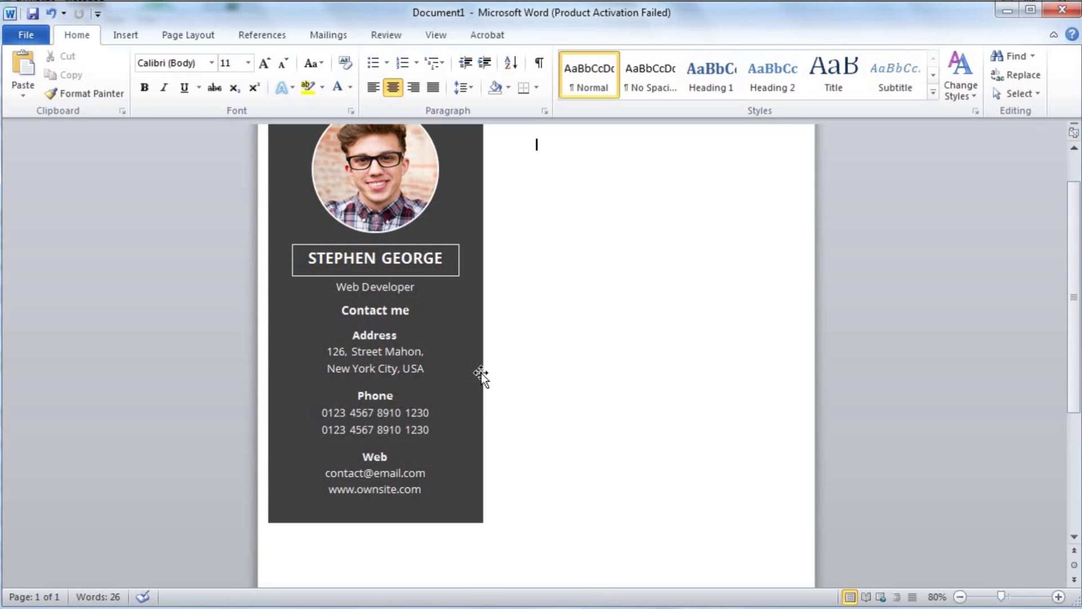
# - Duplicate the Web text box below the dark panel and clear it for the About me heading
pyautogui.scroll(-6, 481, 375)
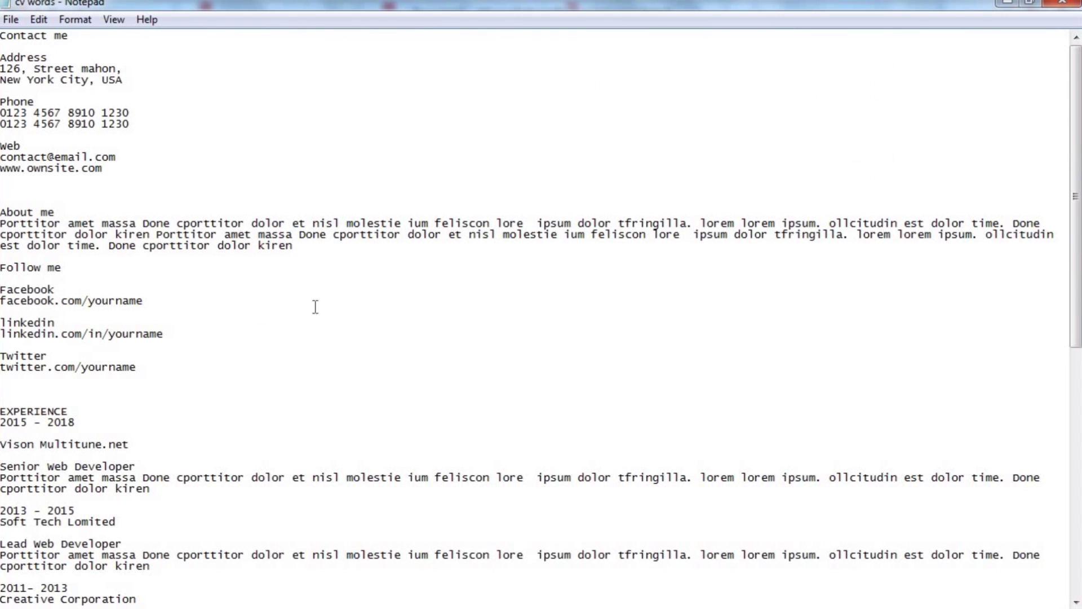
pyautogui.moveTo(65, 212); pyautogui.dragTo(3, 214)
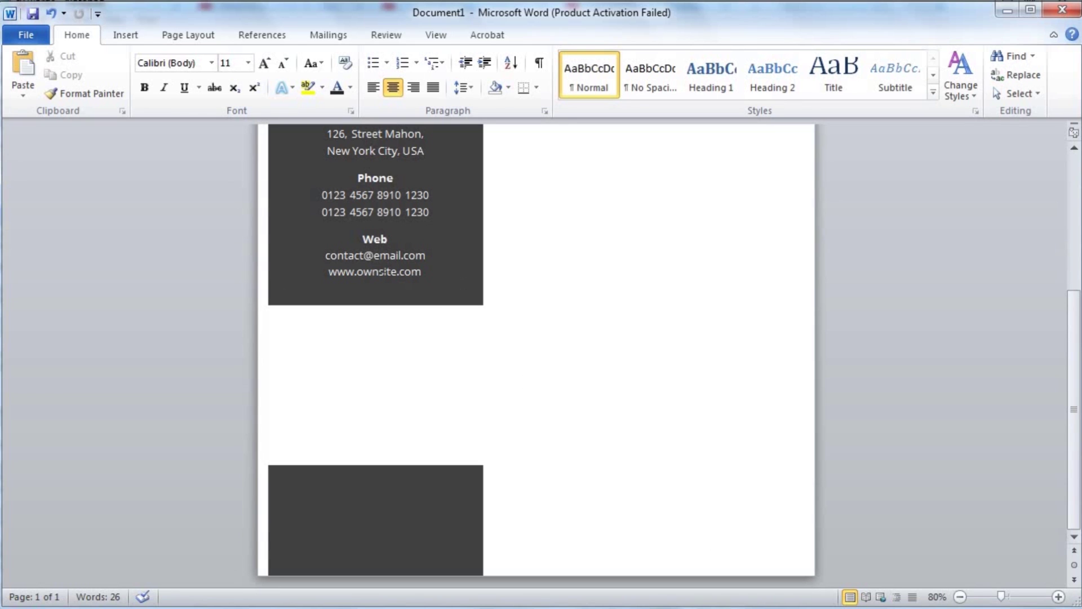
pyautogui.click(387, 225)
pyautogui.moveTo(387, 225); pyautogui.dragTo(384, 315)
pyautogui.click(389, 336)
pyautogui.click(389, 339)
pyautogui.hotkey('ctrl', 'a')
pyautogui.press('Delete')
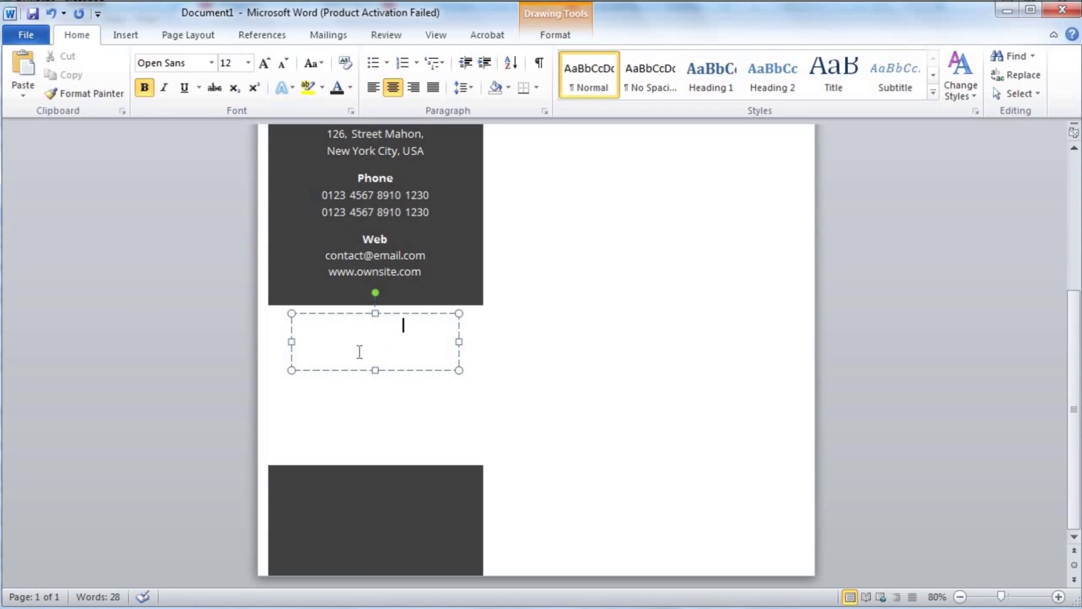
# - Make the heading dark grey, uppercase ABOUT ME, at 14 point
pyautogui.hotkey('ctrl', 'a')
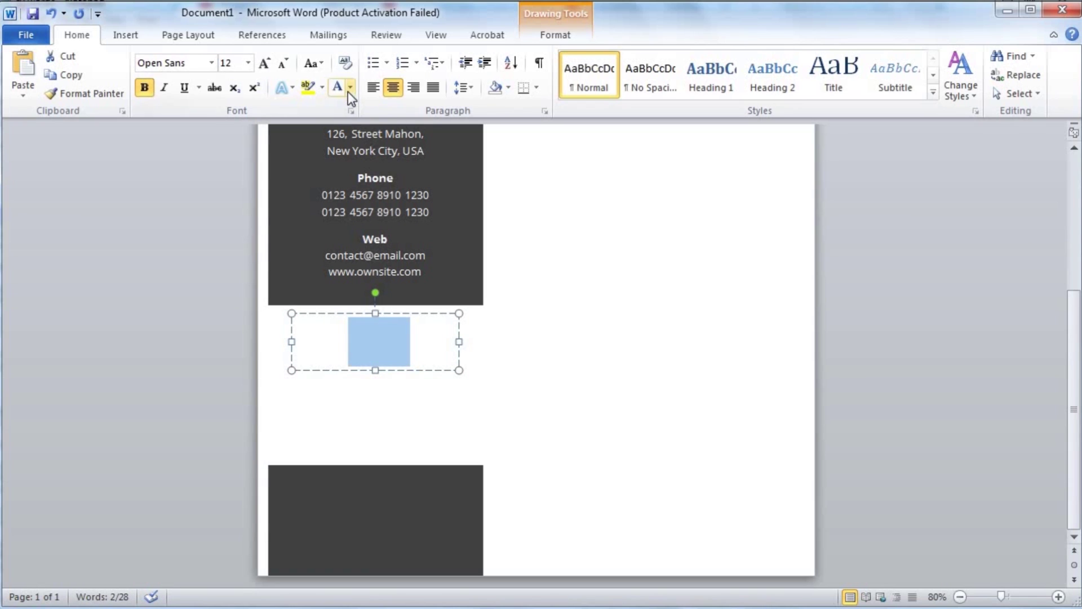
pyautogui.click(349, 90)
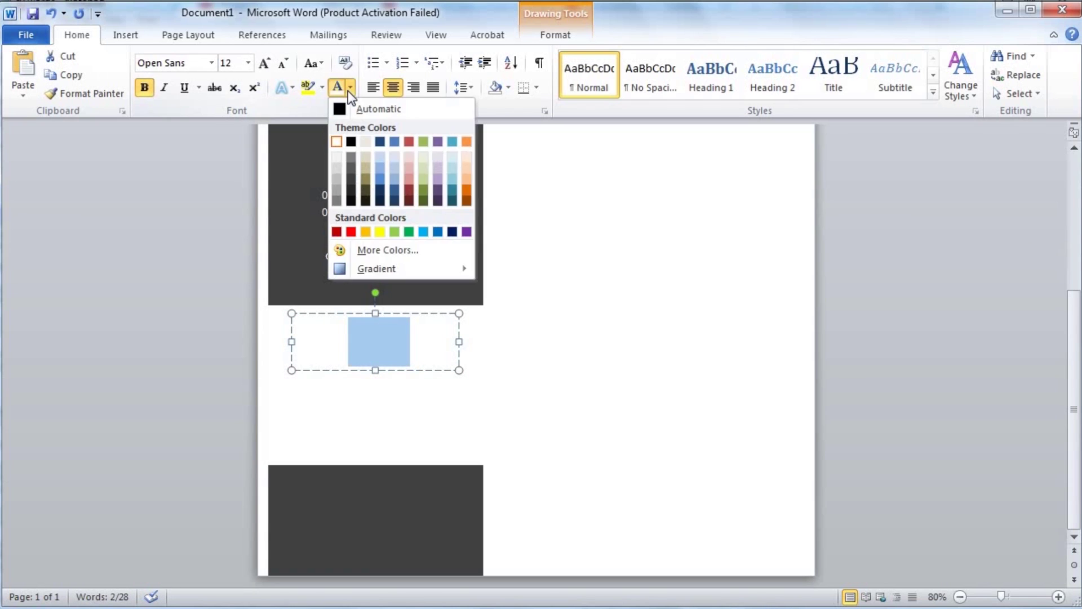
pyautogui.click(350, 184)
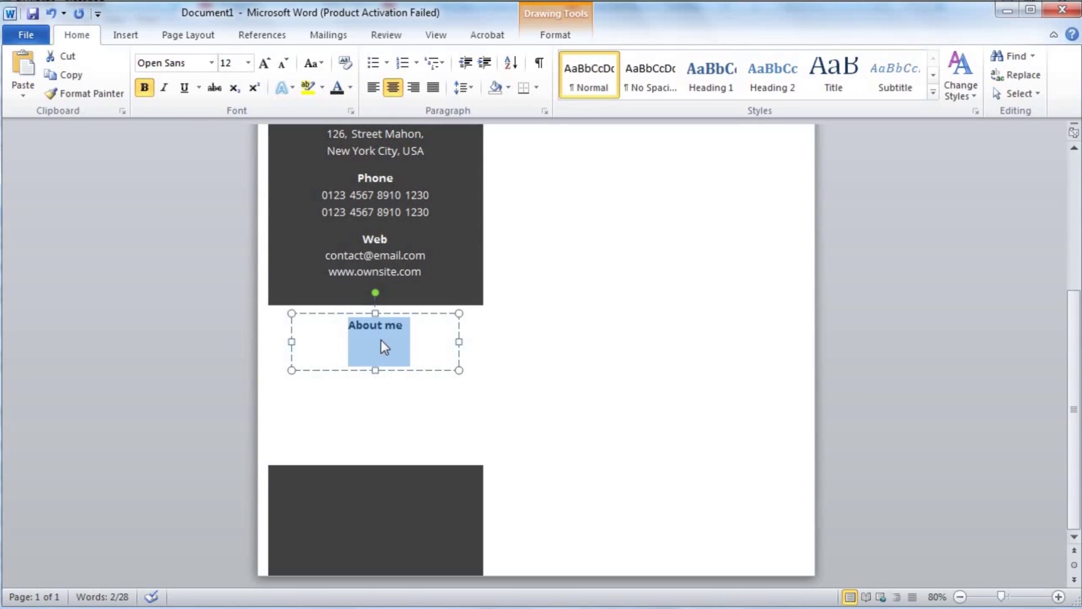
pyautogui.click(326, 64)
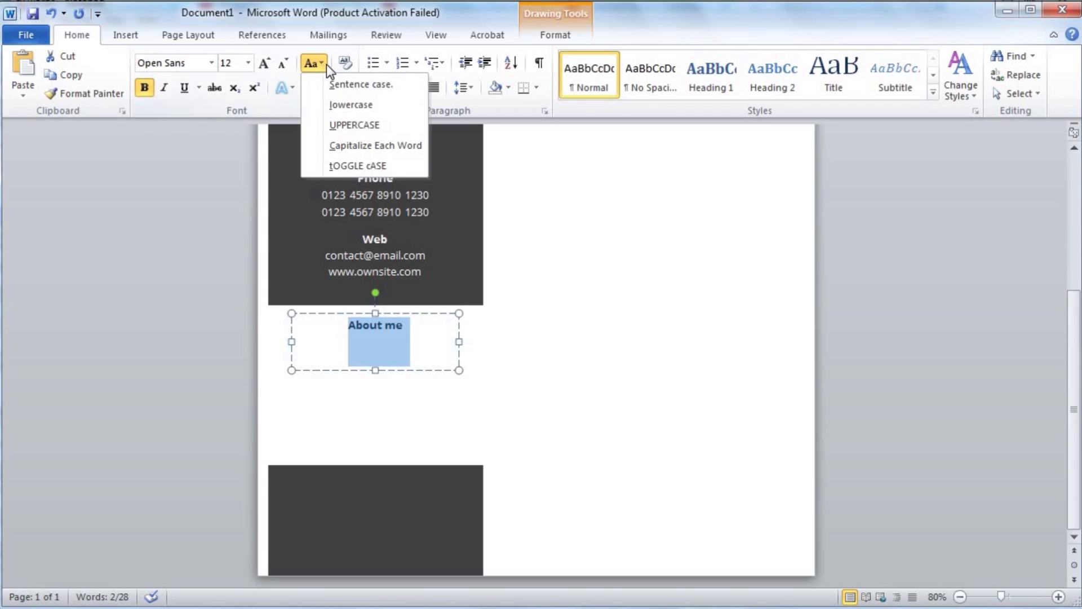
pyautogui.click(348, 125)
pyautogui.click(228, 58)
pyautogui.write('14')
pyautogui.press('Return')
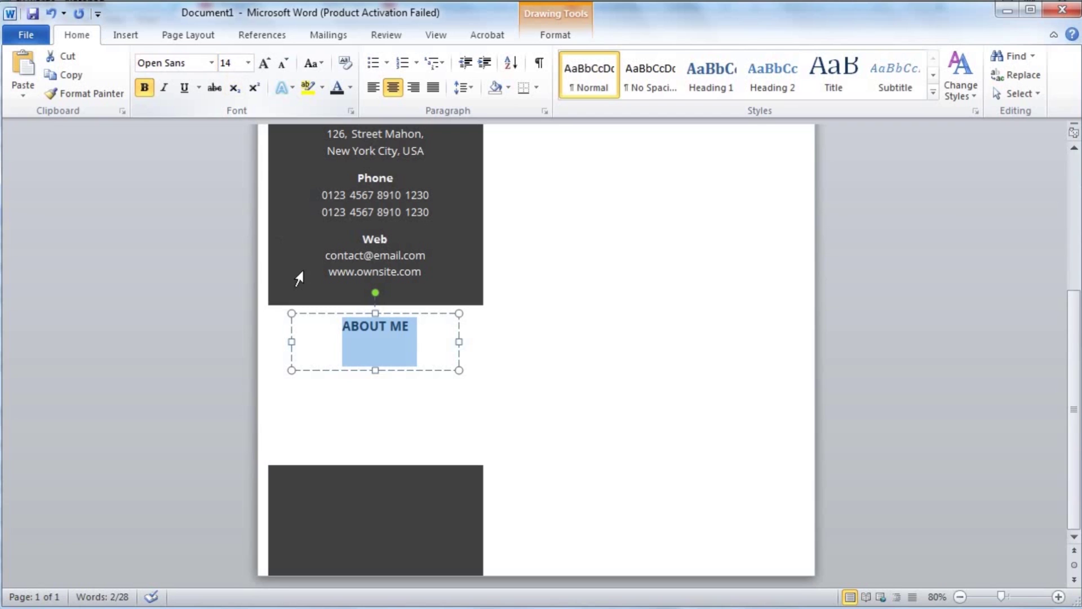
# - Shorten the ABOUT ME text box to fit the heading
pyautogui.moveTo(374, 368); pyautogui.dragTo(380, 339)
pyautogui.click(573, 296)
pyautogui.scroll(3, 575, 298)
pyautogui.scroll(-3, 576, 297)
pyautogui.scroll(1, 450, 353)
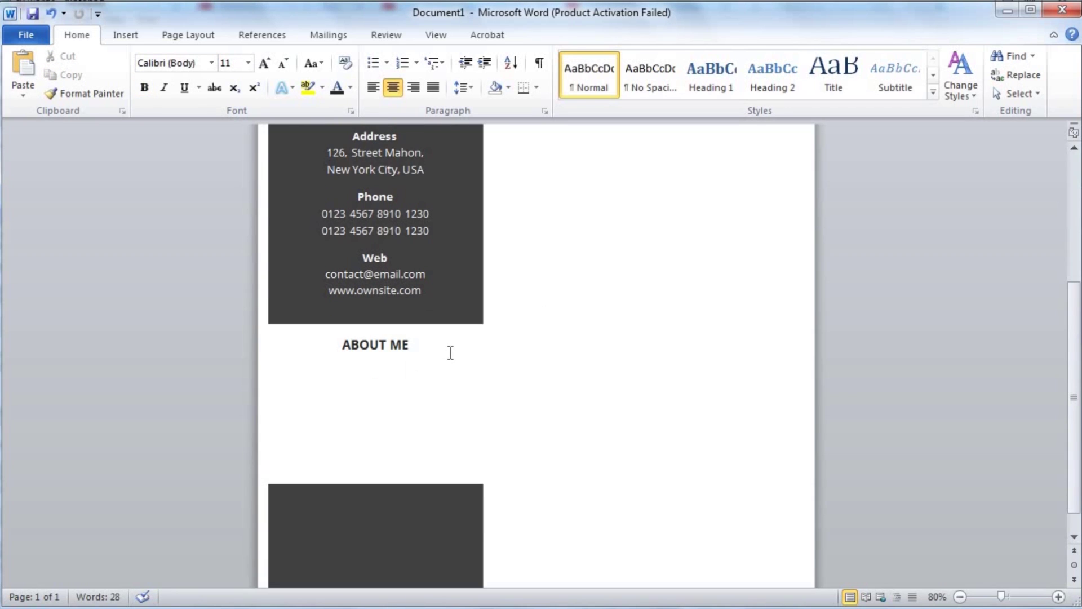
# - Nudge ABOUT ME up, then duplicate it below and paste the About me paragraph in
pyautogui.click(373, 342)
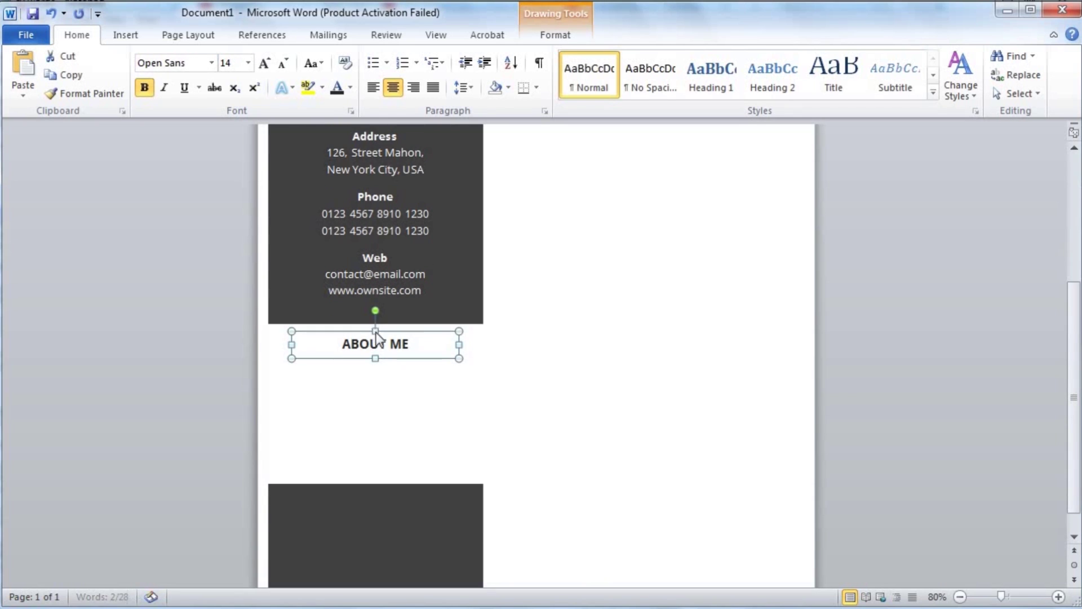
pyautogui.moveTo(377, 332); pyautogui.dragTo(378, 328)
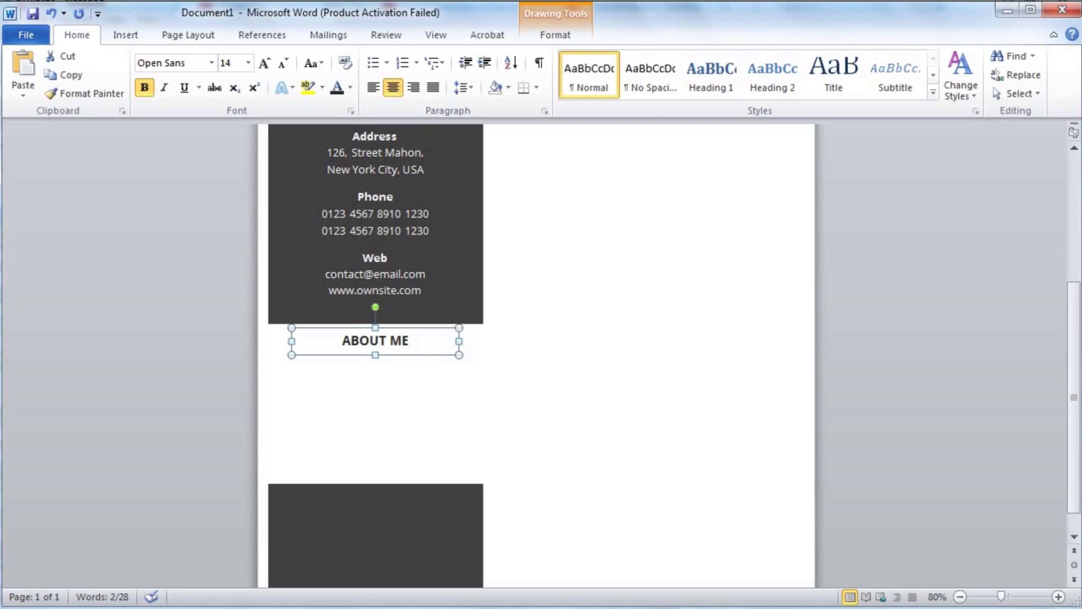
pyautogui.hotkey('alt', 'Tab')
pyautogui.moveTo(1, 225); pyautogui.dragTo(851, 242)
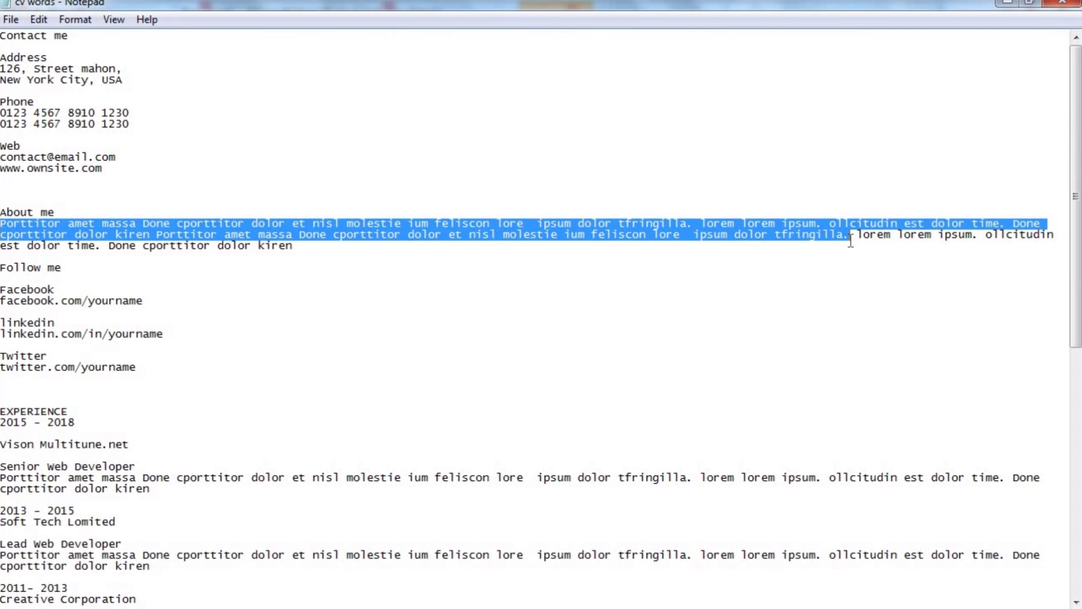
pyautogui.hotkey('alt', 'Tab')
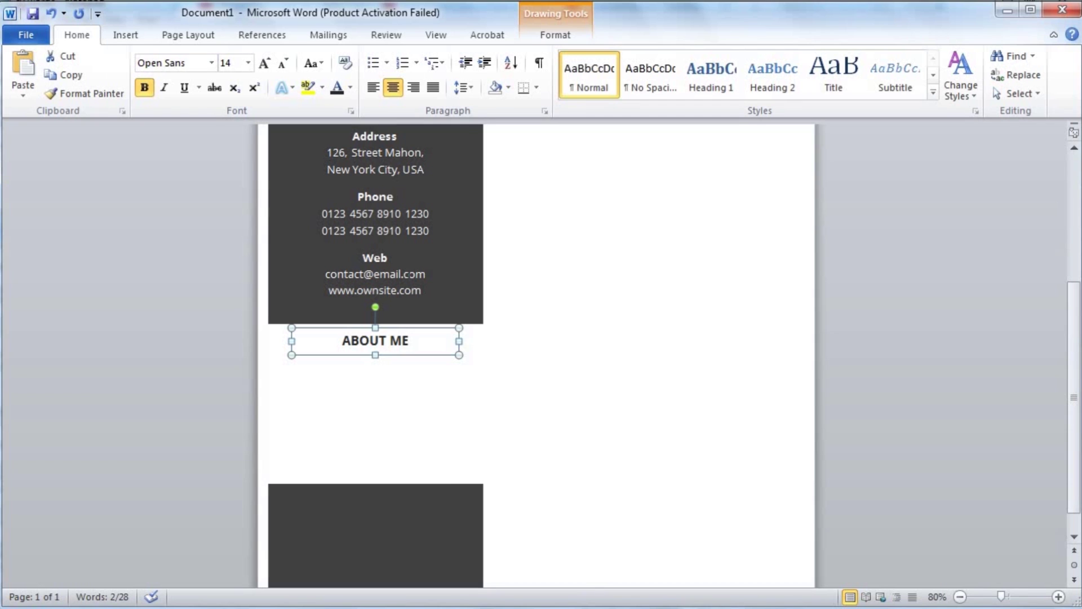
pyautogui.moveTo(395, 332); pyautogui.dragTo(401, 371)
pyautogui.tripleClick(400, 378)
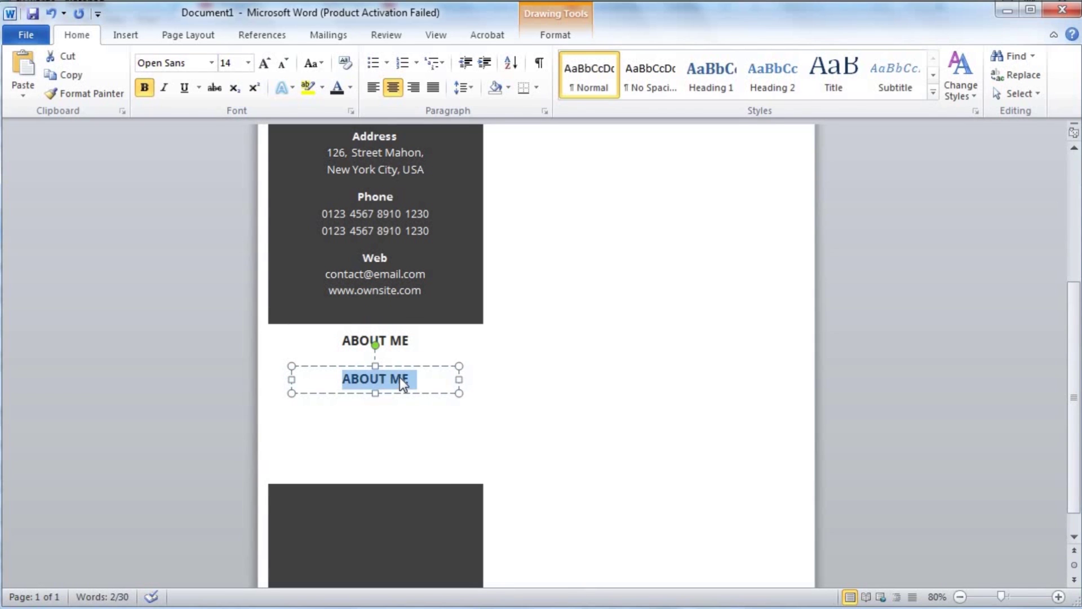
pyautogui.hotkey('ctrl', 'v')
# - Enlarge the paragraph box and set its text to non-bold 12 point
pyautogui.moveTo(375, 393); pyautogui.dragTo(379, 484)
pyautogui.moveTo(292, 424); pyautogui.dragTo(273, 423)
pyautogui.moveTo(458, 424); pyautogui.dragTo(483, 429)
pyautogui.click(434, 415)
pyautogui.hotkey('ctrl', 'a')
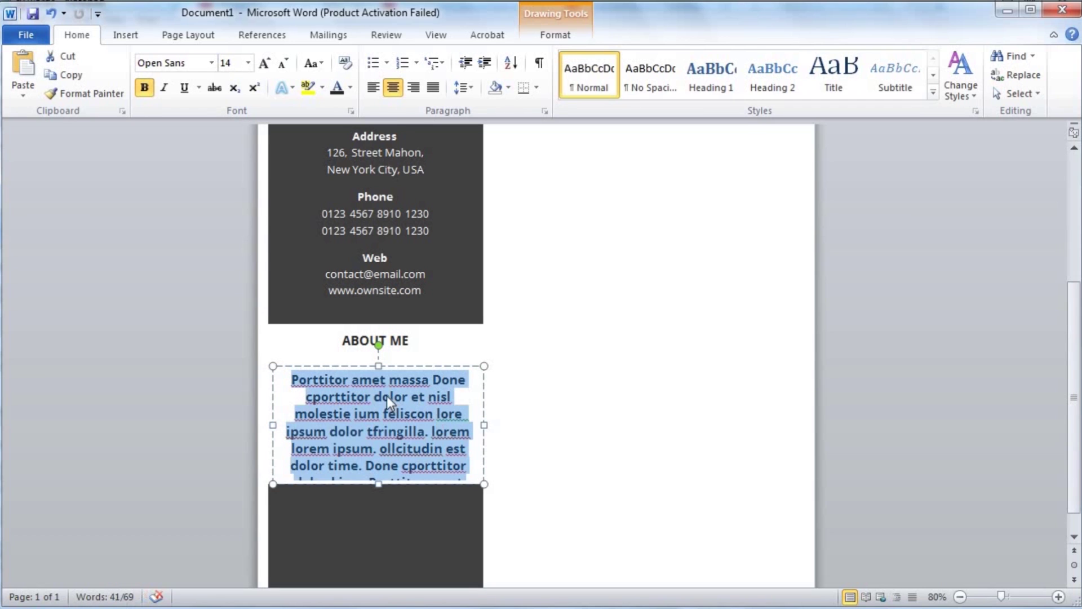
pyautogui.click(144, 88)
pyautogui.click(231, 63)
pyautogui.write('12')
pyautogui.press('Return')
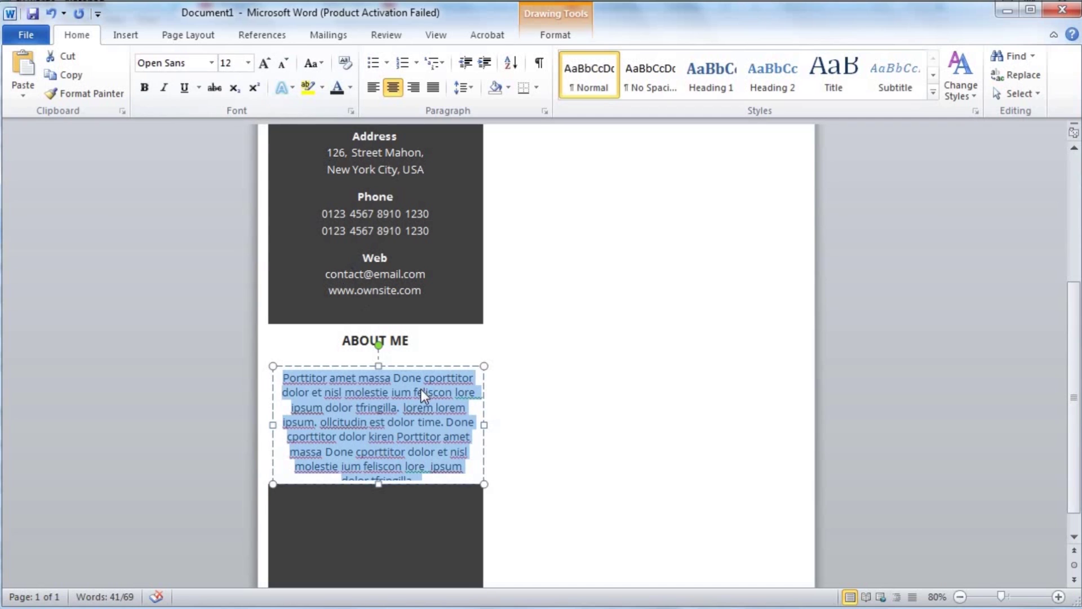
pyautogui.click(421, 389)
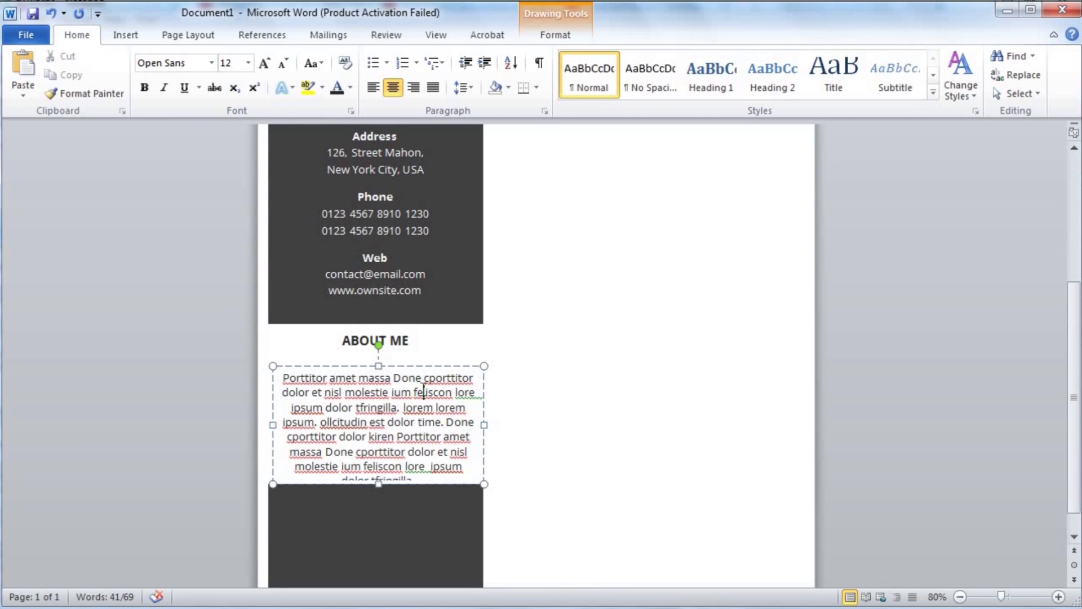
# - Position the paragraph box under the heading and lengthen it so 'dolor tfringilla.' shows
pyautogui.click(381, 365)
pyautogui.press('Up')
pyautogui.press('Up')
pyautogui.press('Up')
pyautogui.press('Up')
pyautogui.press('Up')
pyautogui.press('Up')
pyautogui.press('Up')
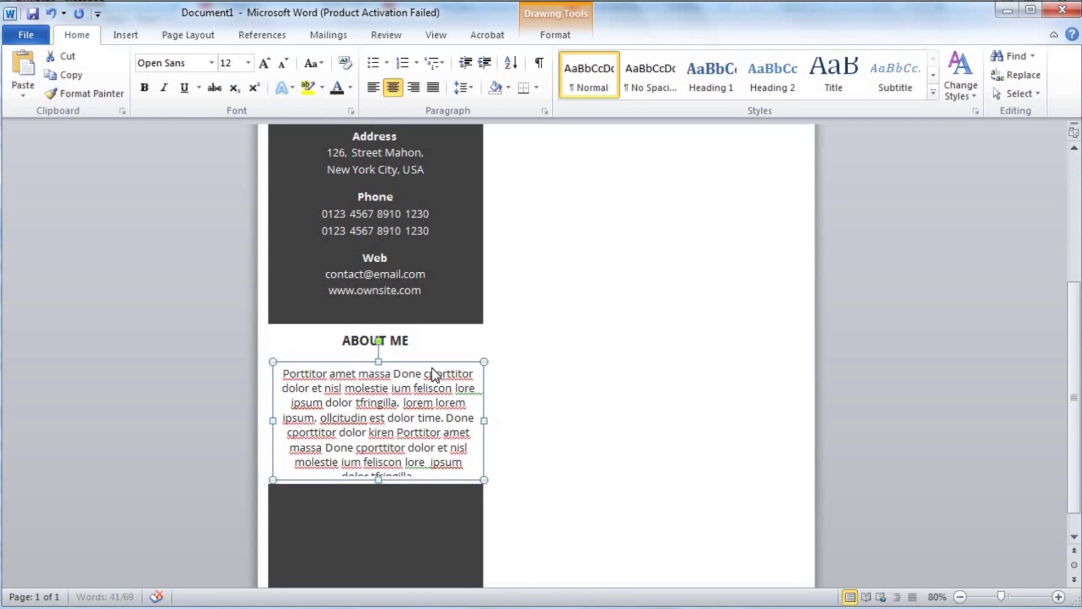
pyautogui.press('Up')
pyautogui.press('Up')
pyautogui.press('Up')
pyautogui.press('Up')
pyautogui.press('Up')
pyautogui.press('Up')
pyautogui.press('Up')
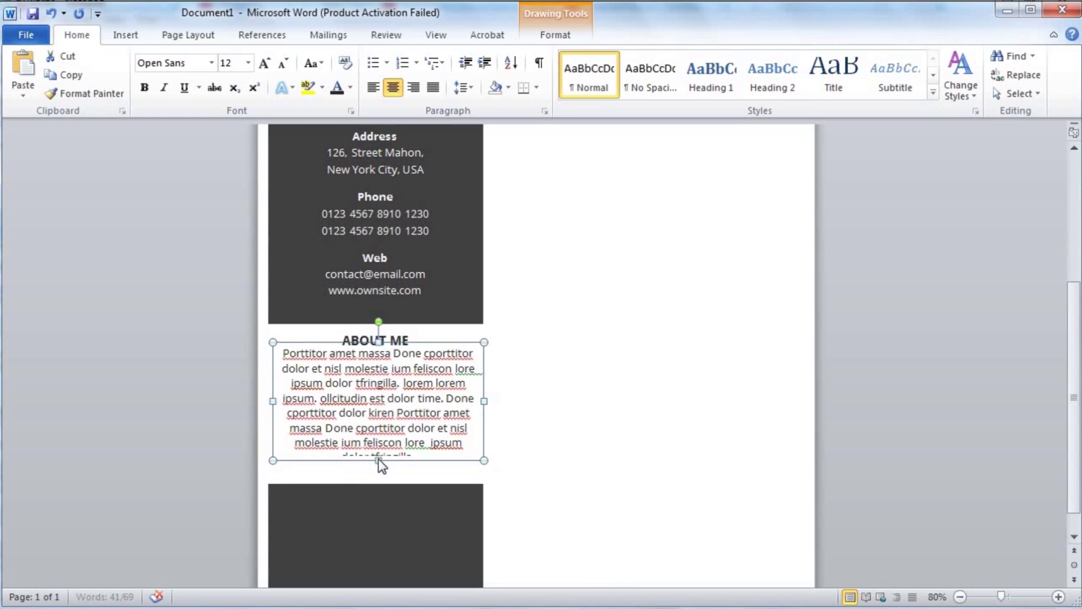
pyautogui.moveTo(379, 460); pyautogui.dragTo(381, 479)
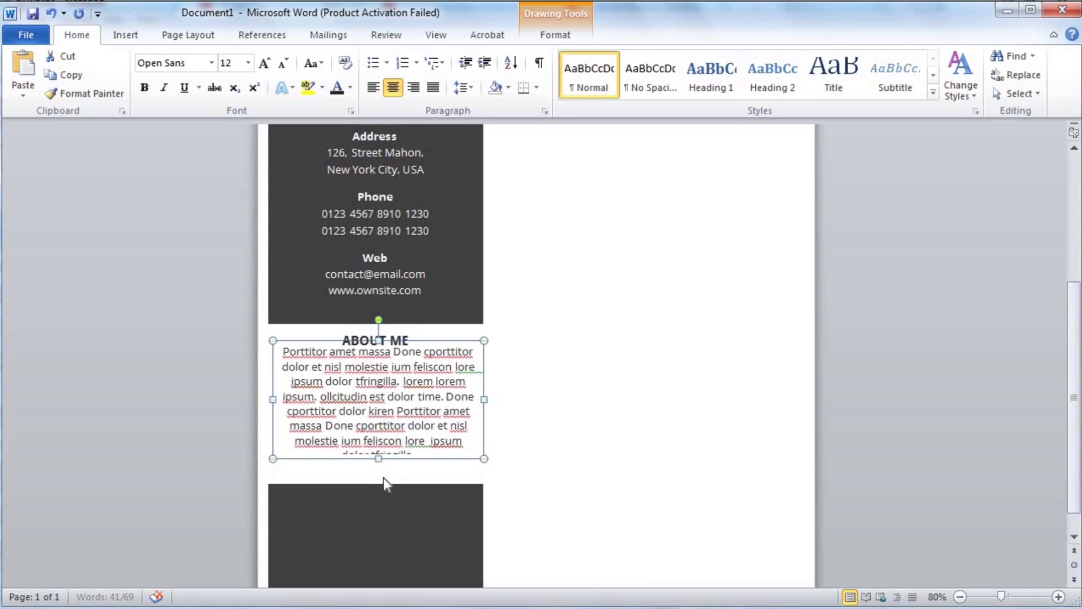
pyautogui.press('Down')
pyautogui.press('Down')
pyautogui.press('Down')
pyautogui.press('Down')
pyautogui.press('Down')
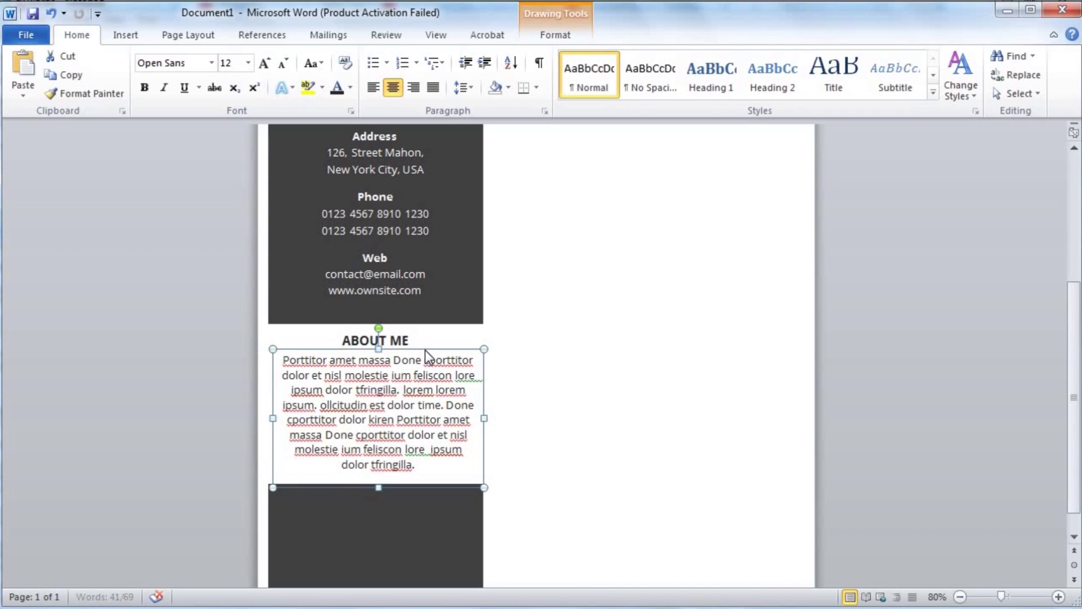
pyautogui.click(539, 336)
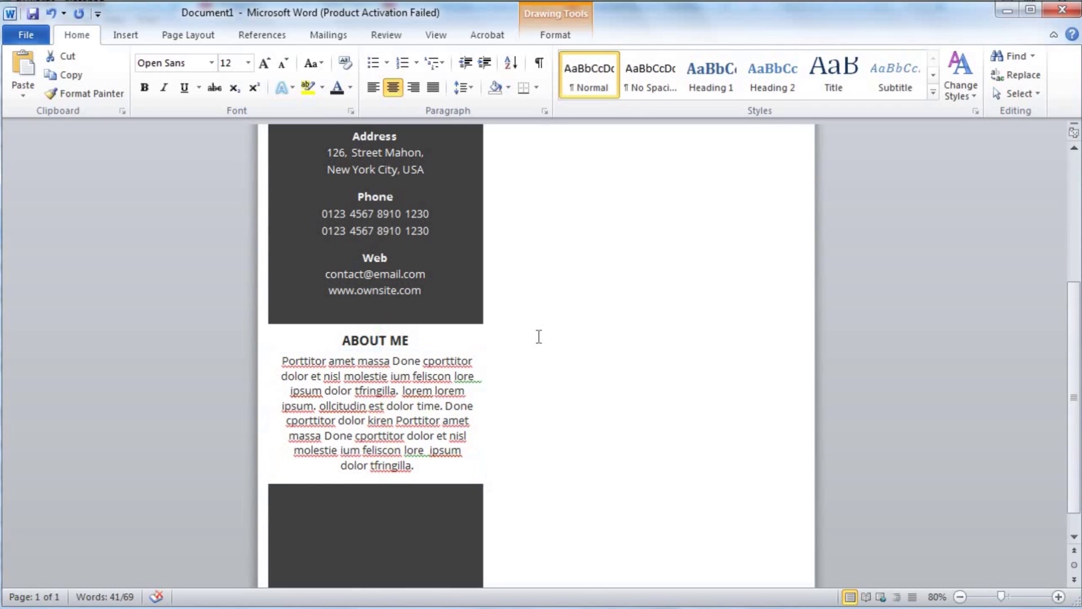
pyautogui.scroll(3, 541, 346)
pyautogui.scroll(-3, 541, 356)
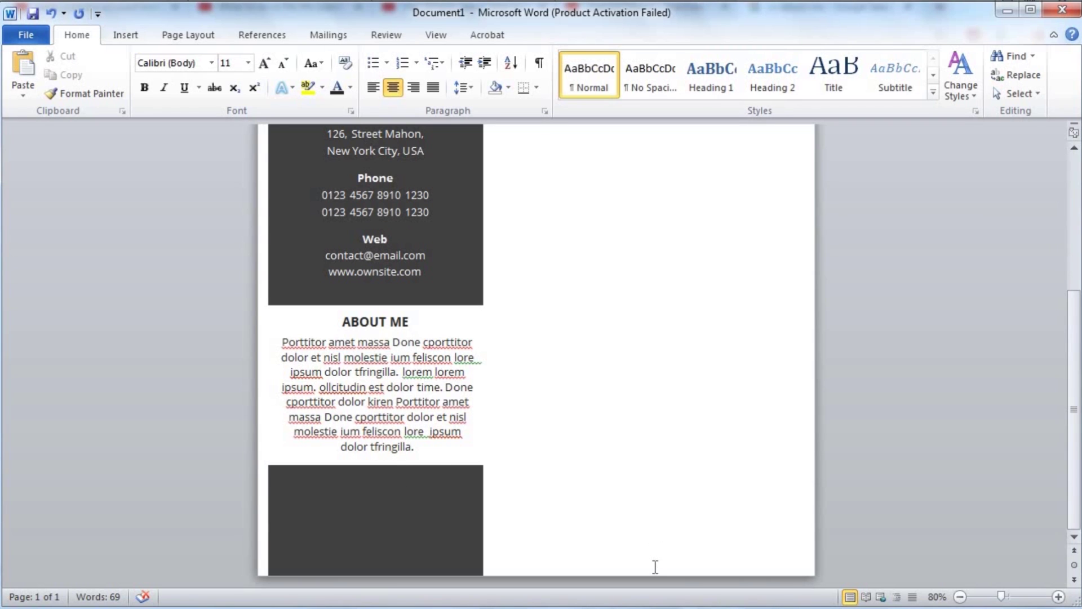
# - Copy the Follow me text and duplicate the ABOUT ME heading box into the lower dark block
pyautogui.hotkey('alt', 'Tab')
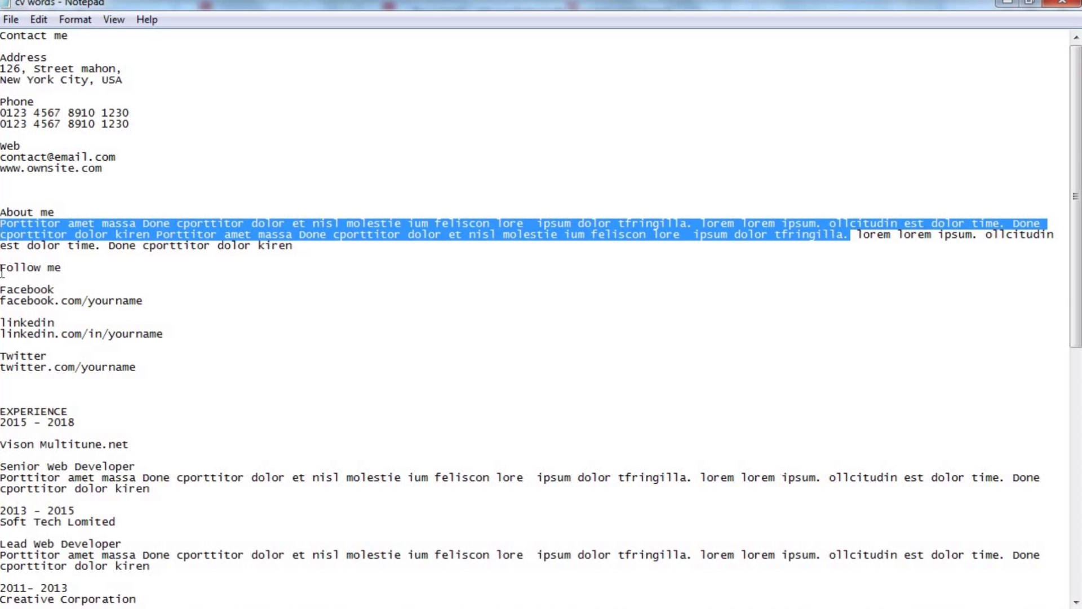
pyautogui.moveTo(1, 268); pyautogui.dragTo(62, 266)
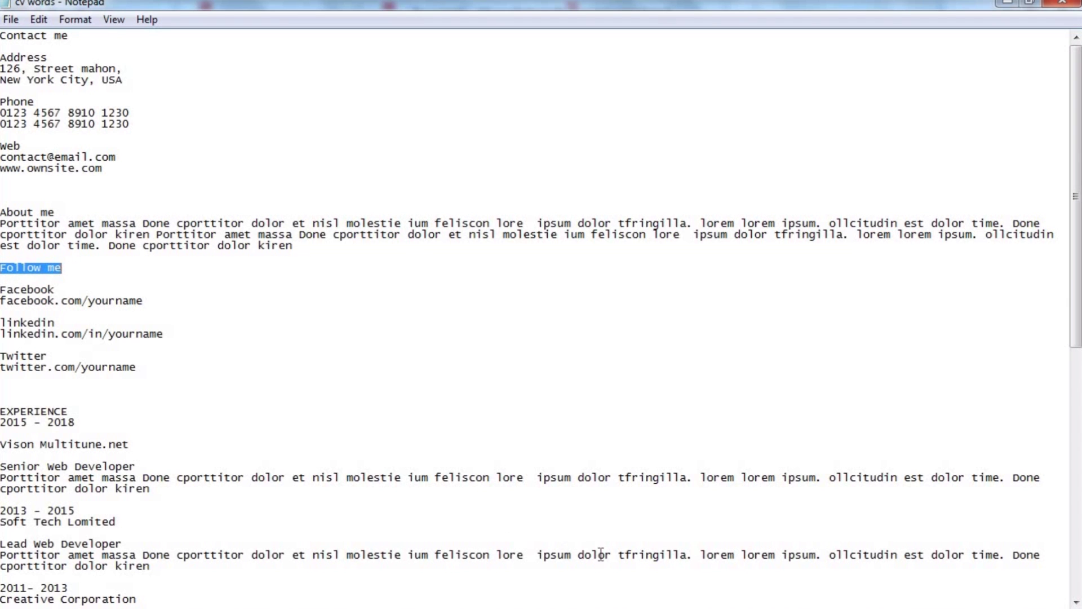
pyautogui.hotkey('alt', 'Tab')
pyautogui.scroll(5, 425, 428)
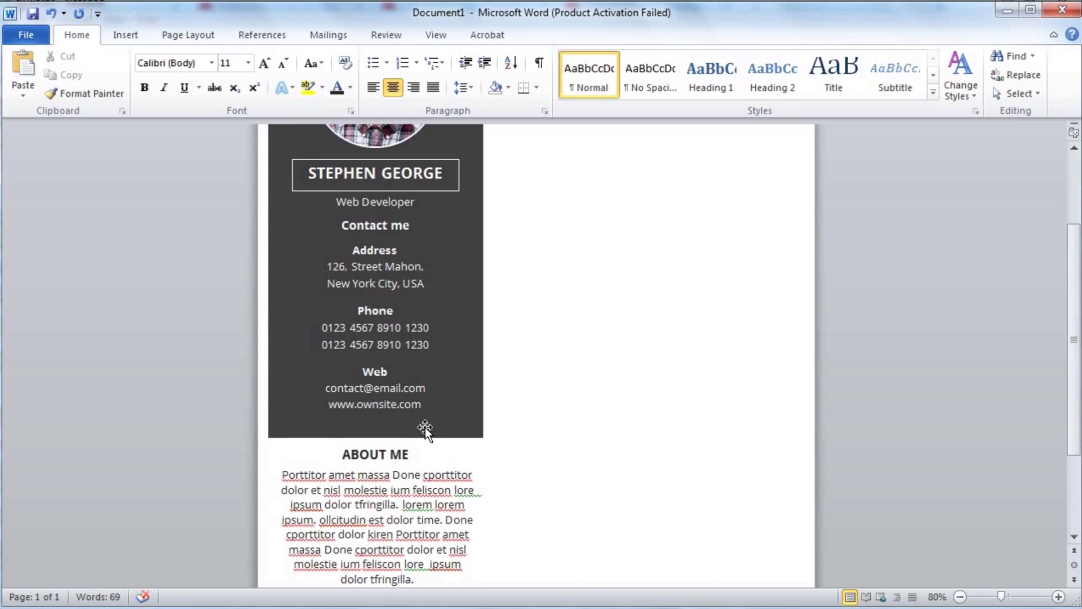
pyautogui.scroll(-5, 425, 427)
pyautogui.click(406, 330)
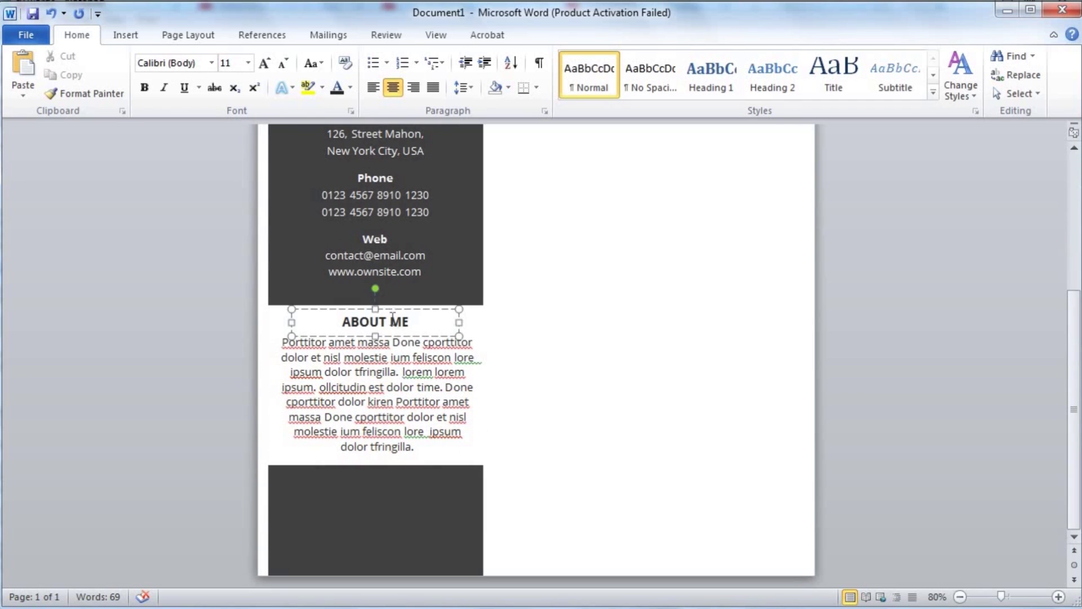
pyautogui.moveTo(400, 315); pyautogui.dragTo(369, 476)
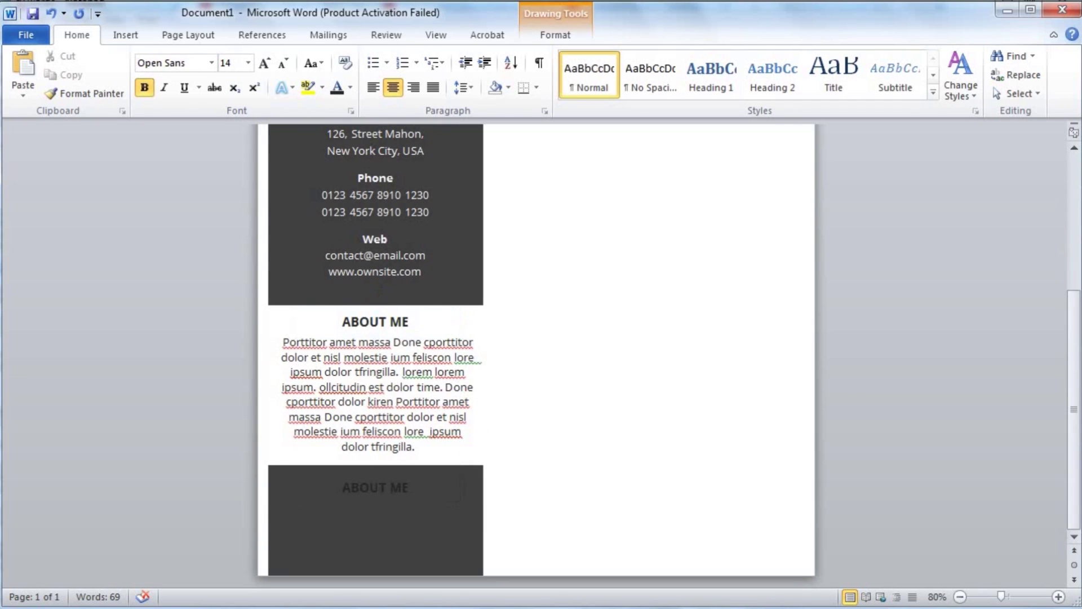
# - Turn the copy into a white FOLLOW ME heading and copy the Web contact box beneath it
pyautogui.click(378, 489)
pyautogui.hotkey('ctrl', 'a')
pyautogui.click(350, 87)
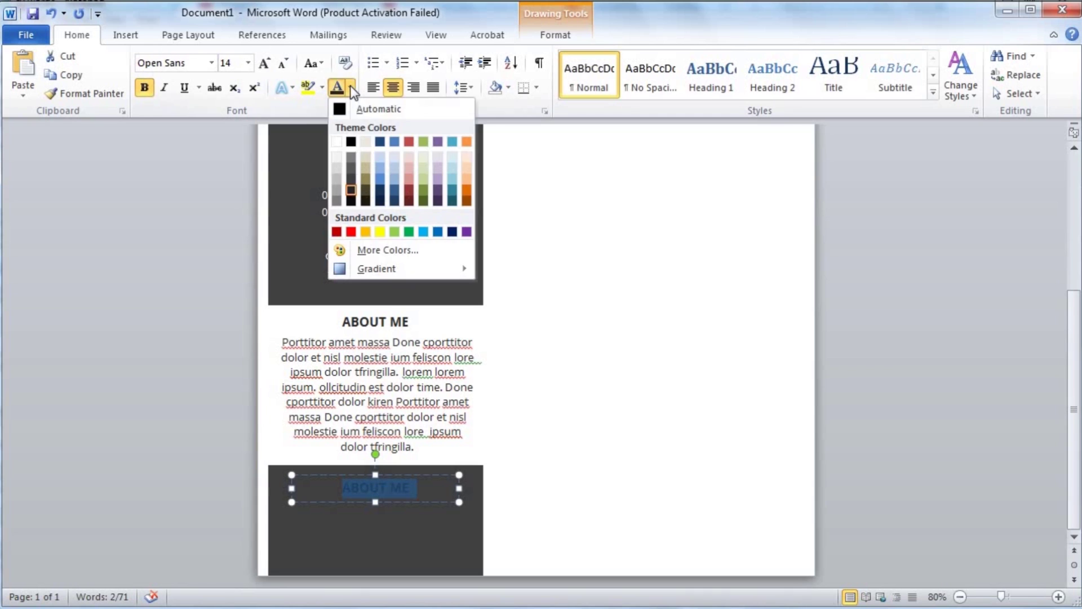
pyautogui.click(337, 141)
pyautogui.write('Follow me')
pyautogui.hotkey('ctrl', 'a')
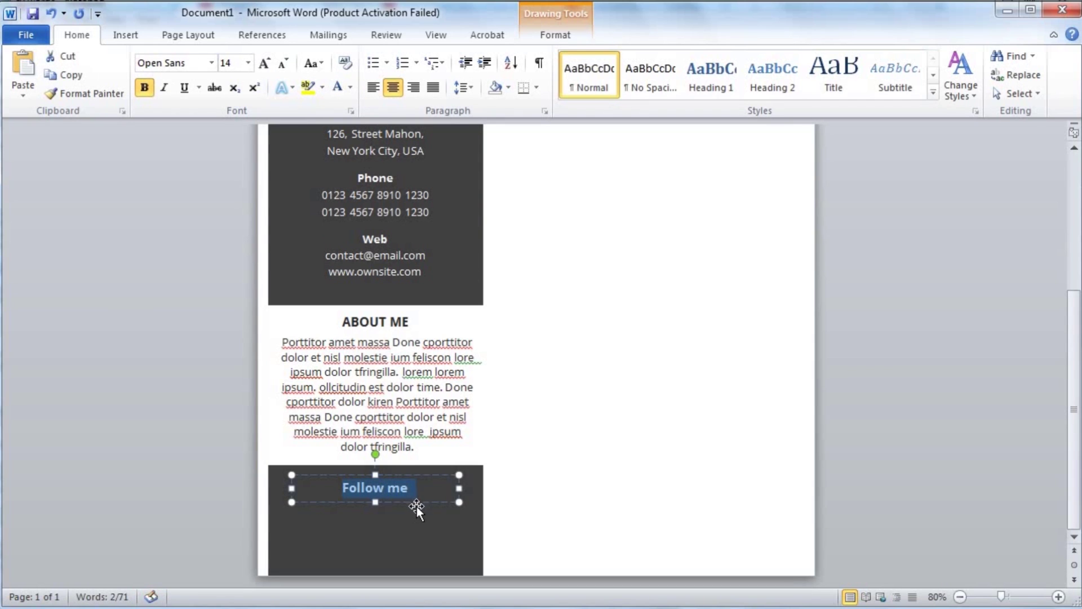
pyautogui.click(322, 63)
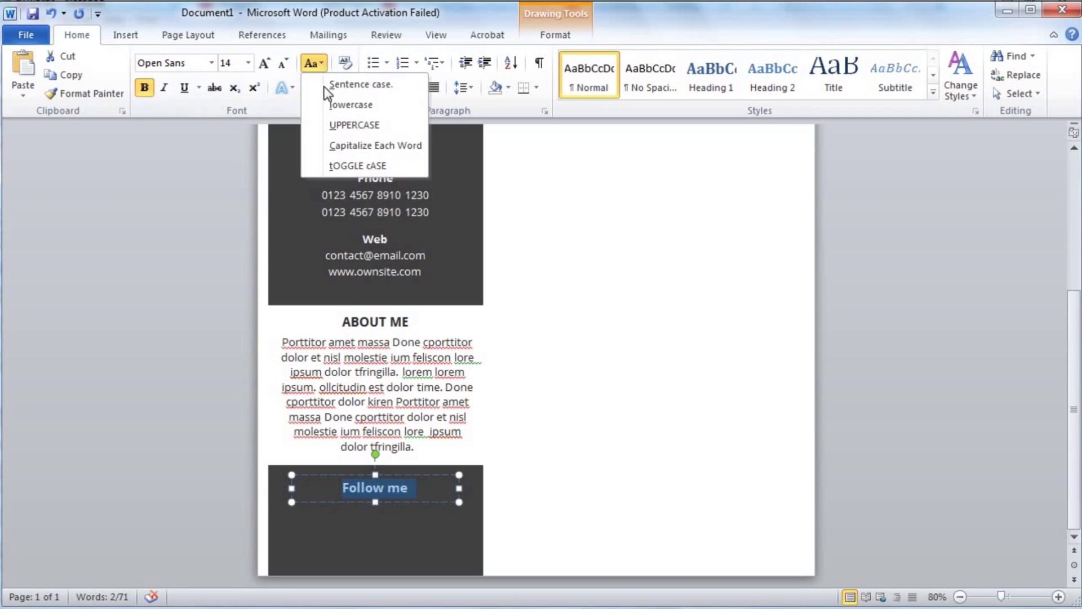
pyautogui.click(342, 126)
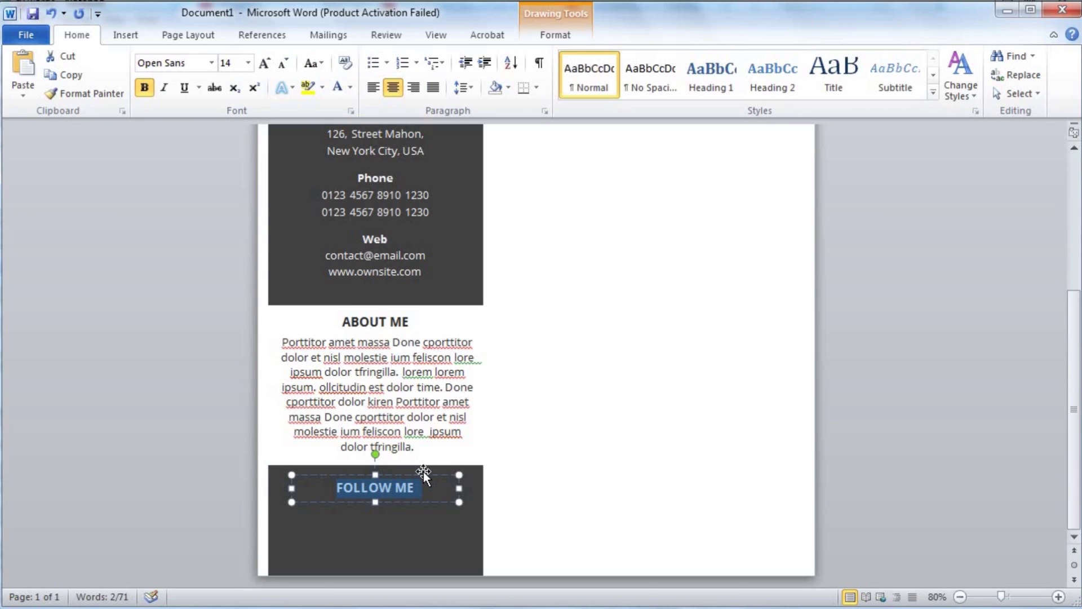
pyautogui.click(408, 486)
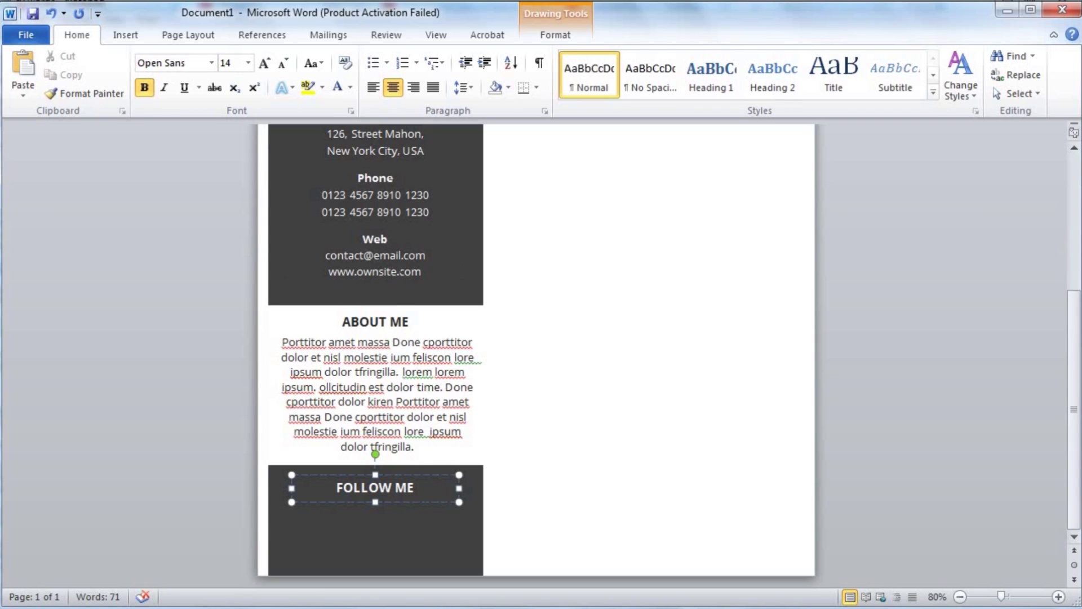
pyautogui.click(375, 228)
pyautogui.moveTo(375, 225); pyautogui.dragTo(380, 512)
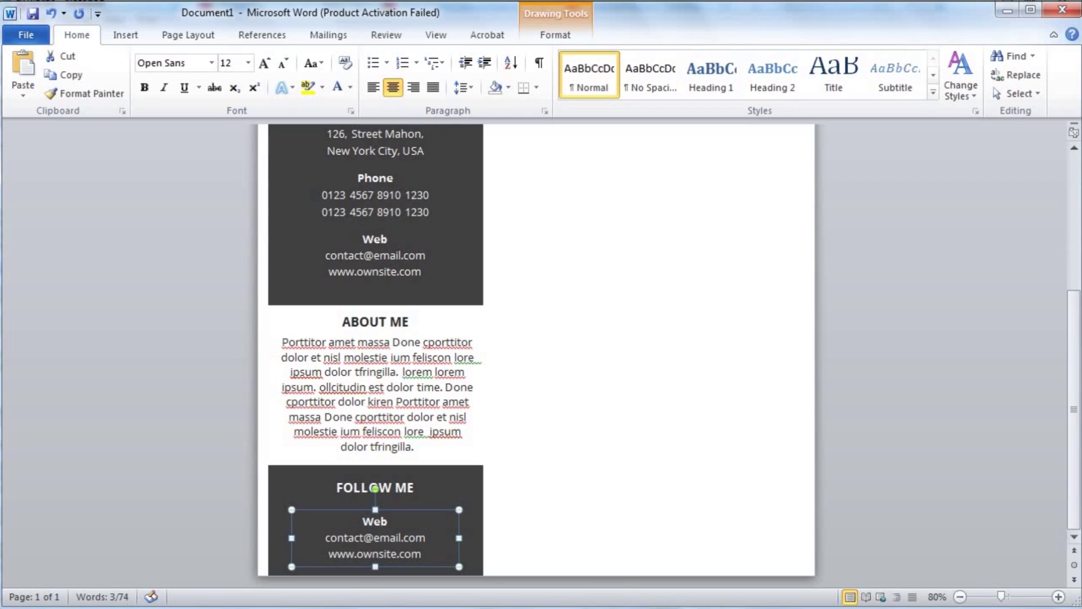
# - Replace the copied box's text with the Facebook and LinkedIn lines, unbolded
pyautogui.hotkey('alt', 'Tab')
pyautogui.moveTo(176, 321); pyautogui.dragTo(1, 287)
pyautogui.hotkey('ctrl', 'c')
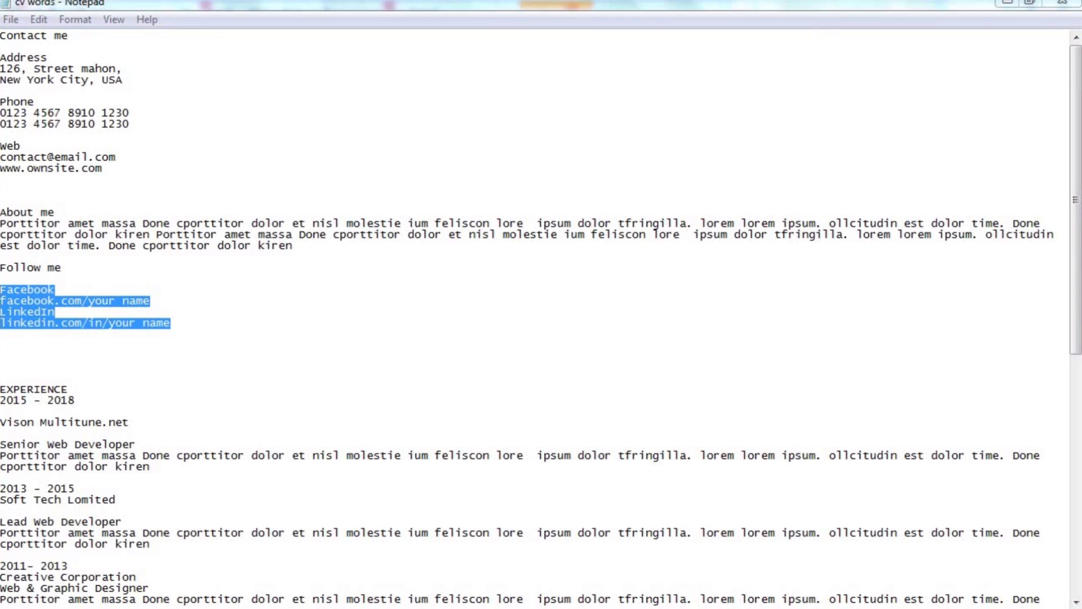
pyautogui.hotkey('alt', 'Tab')
pyautogui.click(383, 516)
pyautogui.hotkey('ctrl', 'a')
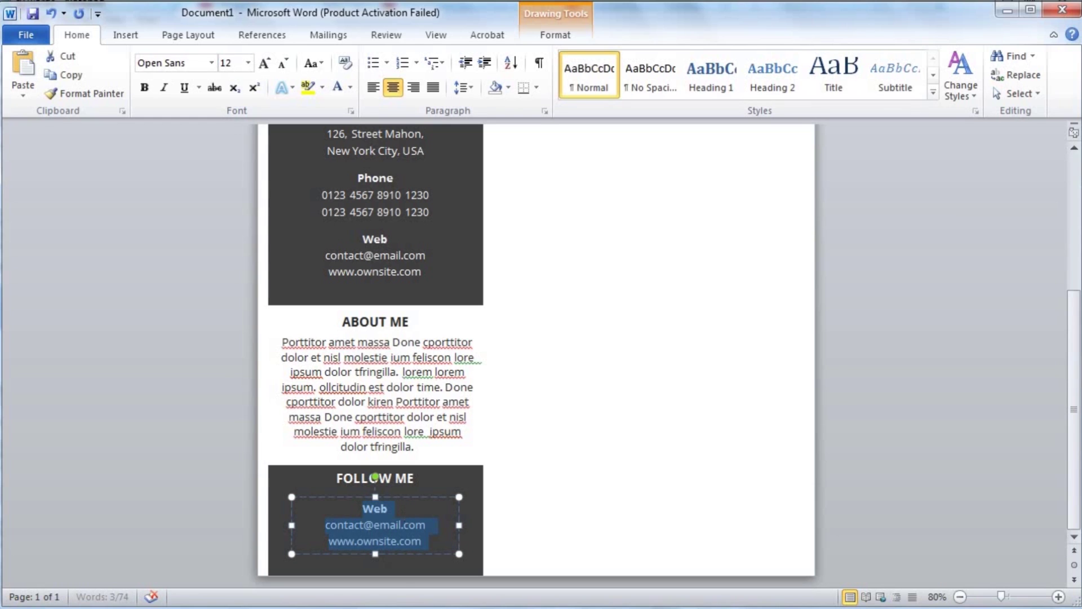
pyautogui.hotkey('ctrl', 'v')
pyautogui.hotkey('ctrl', 'a')
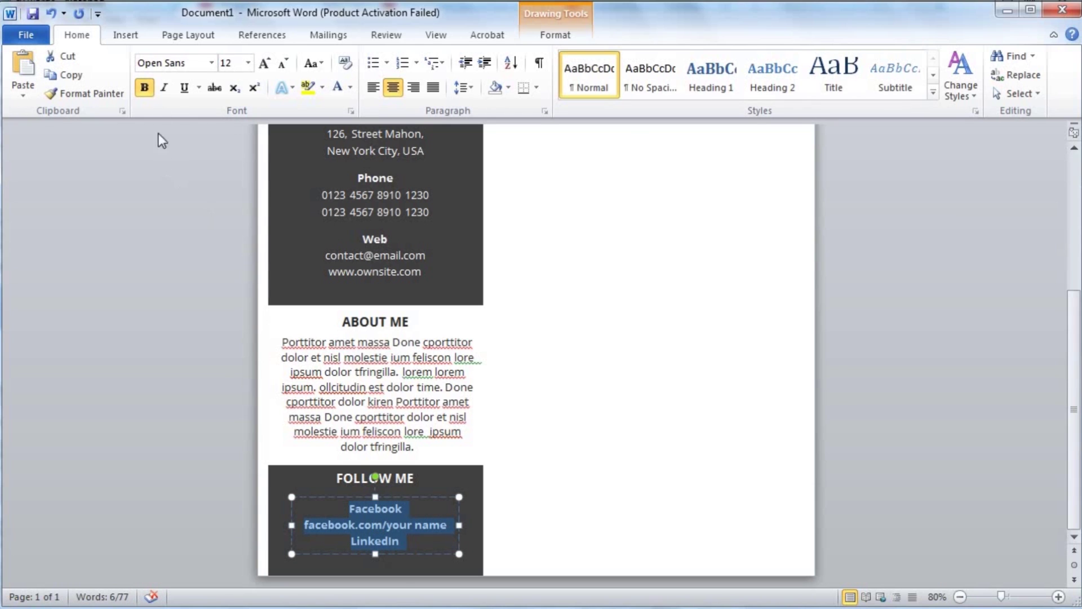
pyautogui.click(145, 88)
# - Move the links box up toward FOLLOW ME and lengthen it to show the LinkedIn address
pyautogui.click(384, 498)
pyautogui.press('Up')
pyautogui.press('Up')
pyautogui.press('Up')
pyautogui.press('Up')
pyautogui.press('Up')
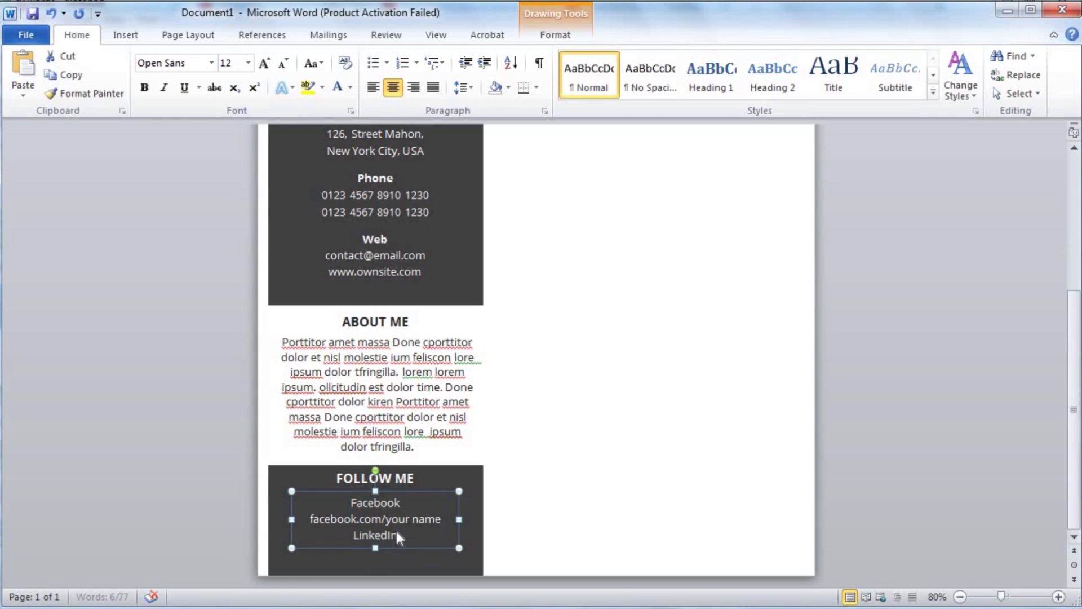
pyautogui.press('Up')
pyautogui.press('Up')
pyautogui.press('Up')
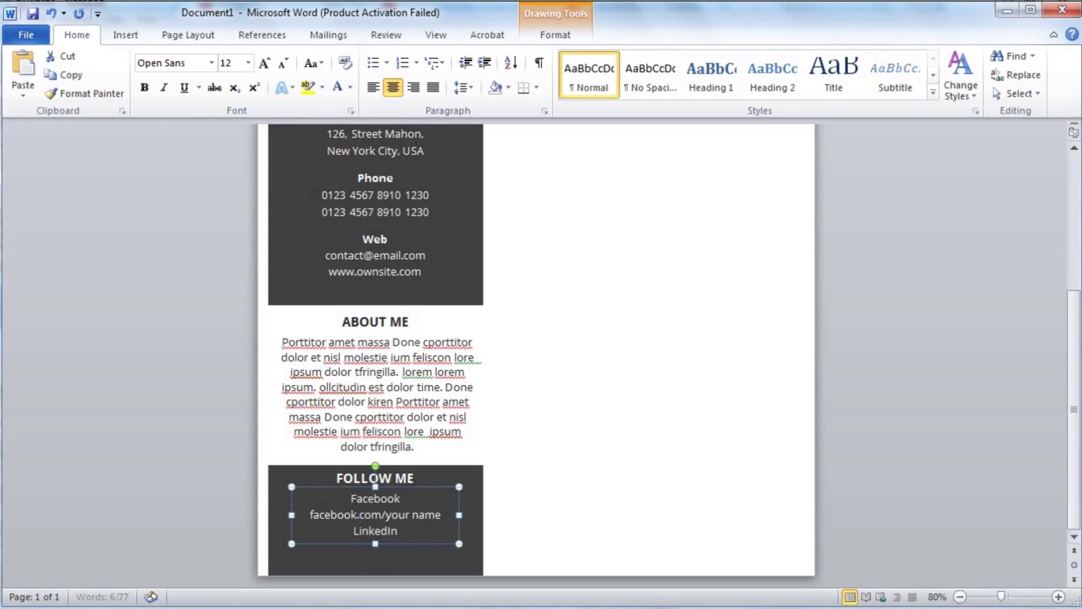
pyautogui.moveTo(374, 543); pyautogui.dragTo(373, 566)
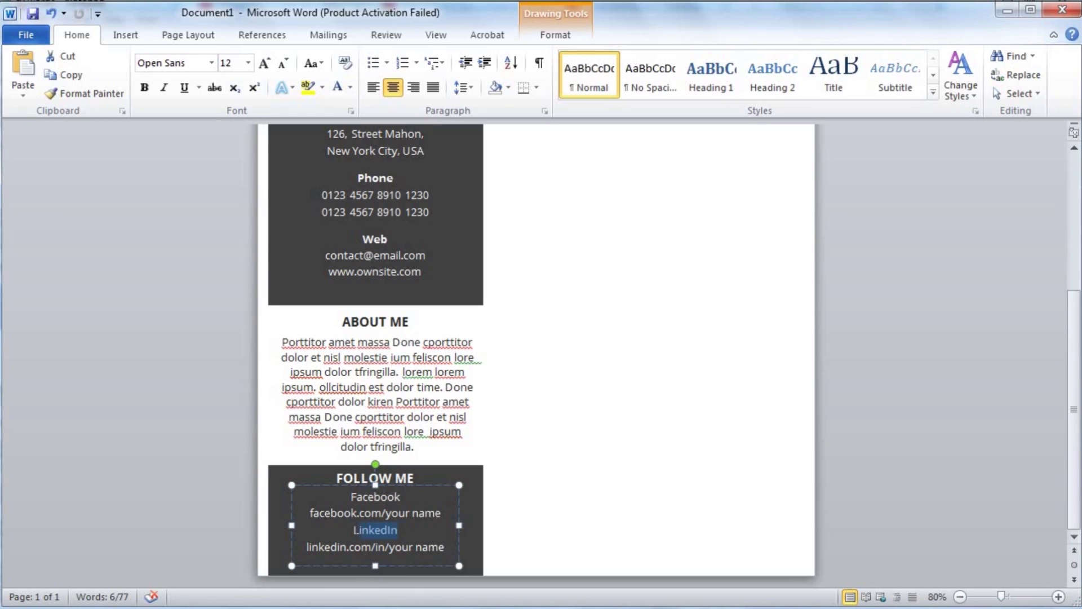
# - Bold the Facebook and LinkedIn site names
pyautogui.moveTo(357, 535); pyautogui.dragTo(352, 530)
pyautogui.click(144, 87)
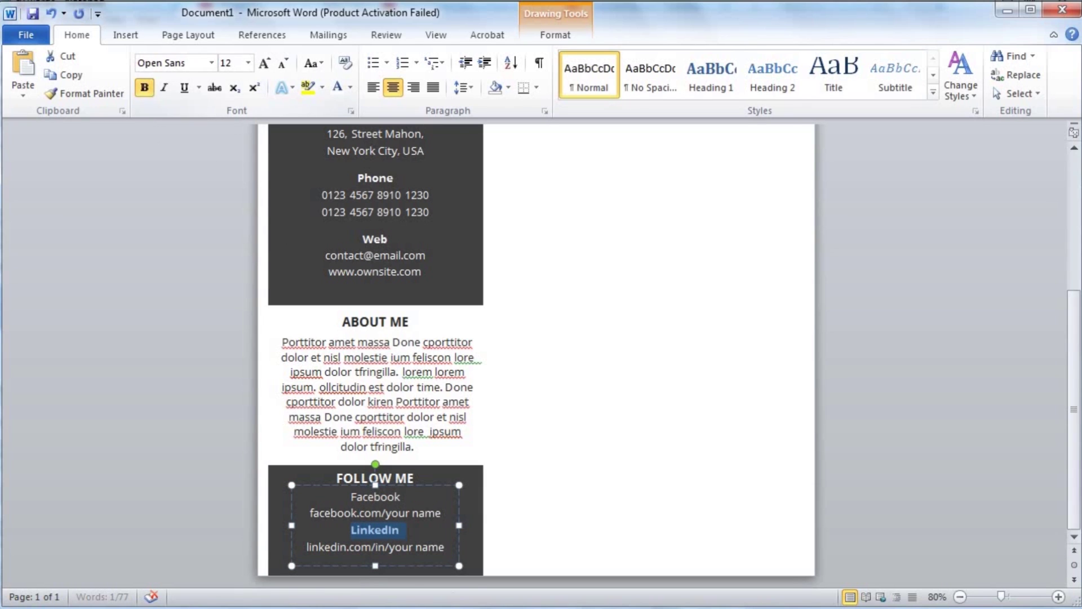
pyautogui.moveTo(401, 497); pyautogui.dragTo(387, 497)
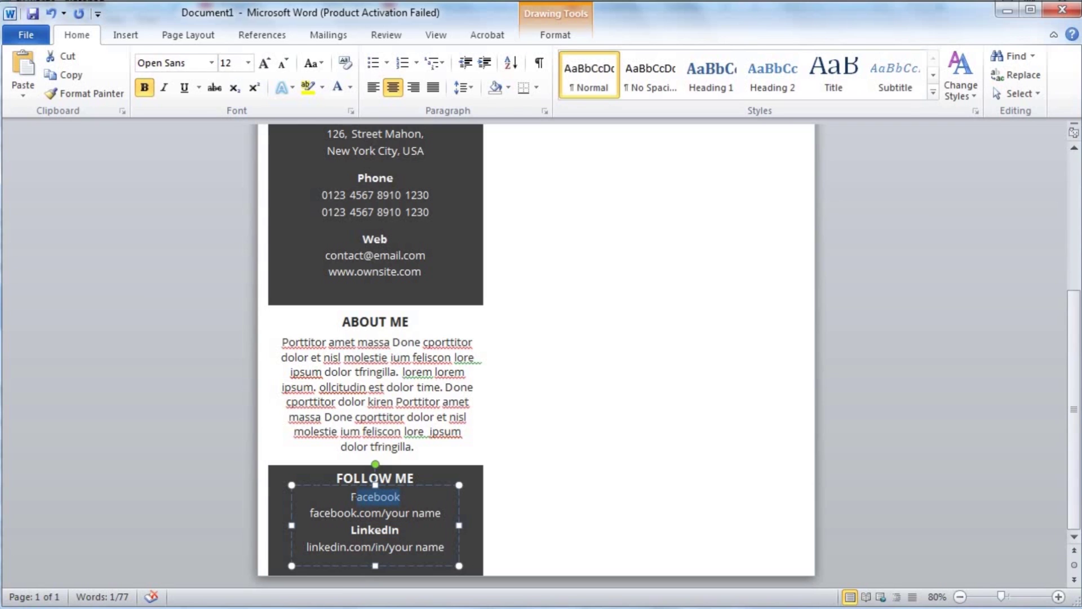
pyautogui.click(144, 88)
pyautogui.click(454, 513)
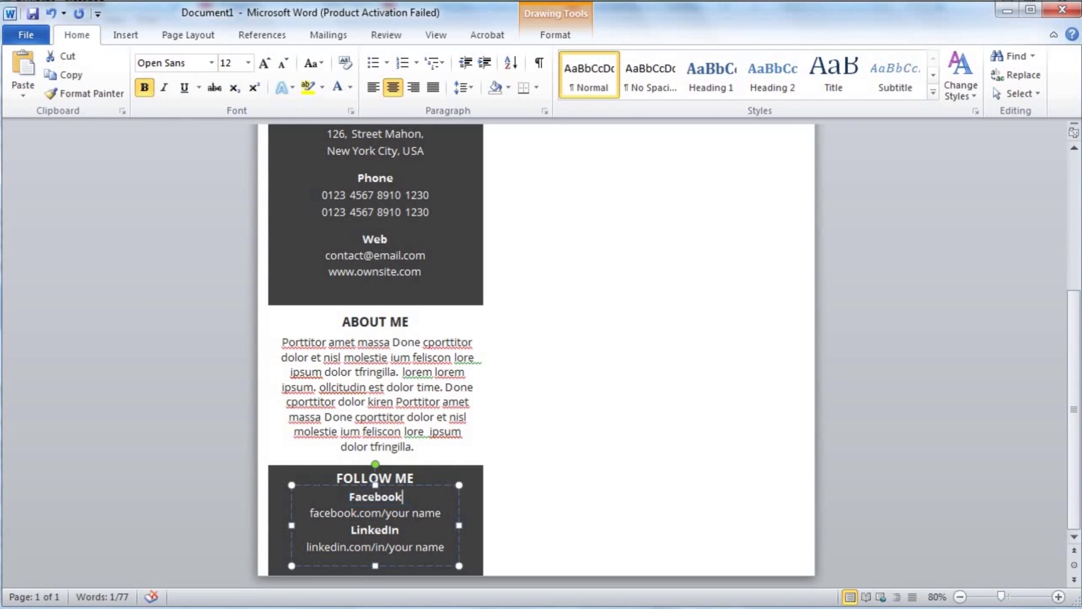
pyautogui.click(470, 517)
pyautogui.click(523, 519)
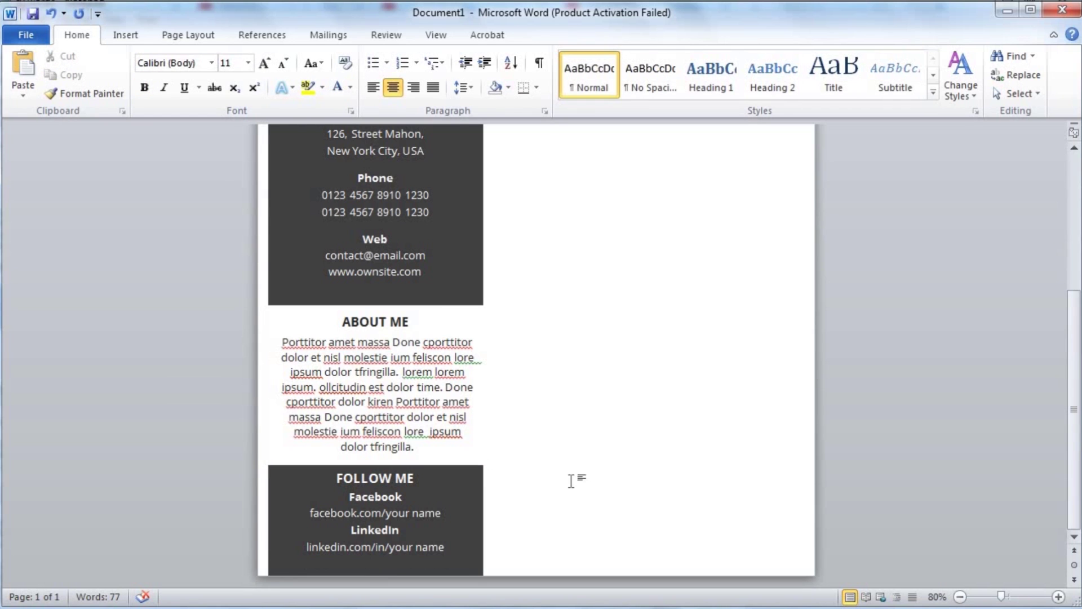
pyautogui.scroll(2, 592, 496)
# - Copy the ABOUT ME heading box to the top of the right column
pyautogui.scroll(6, 592, 495)
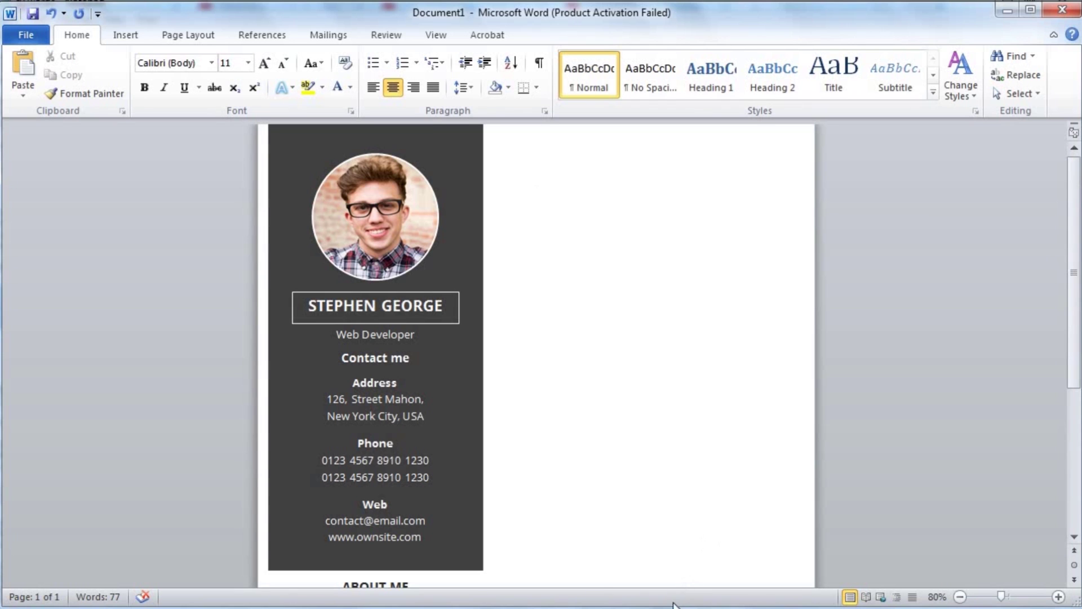
pyautogui.hotkey('alt', 'Tab')
pyautogui.moveTo(71, 389); pyautogui.dragTo(1, 374)
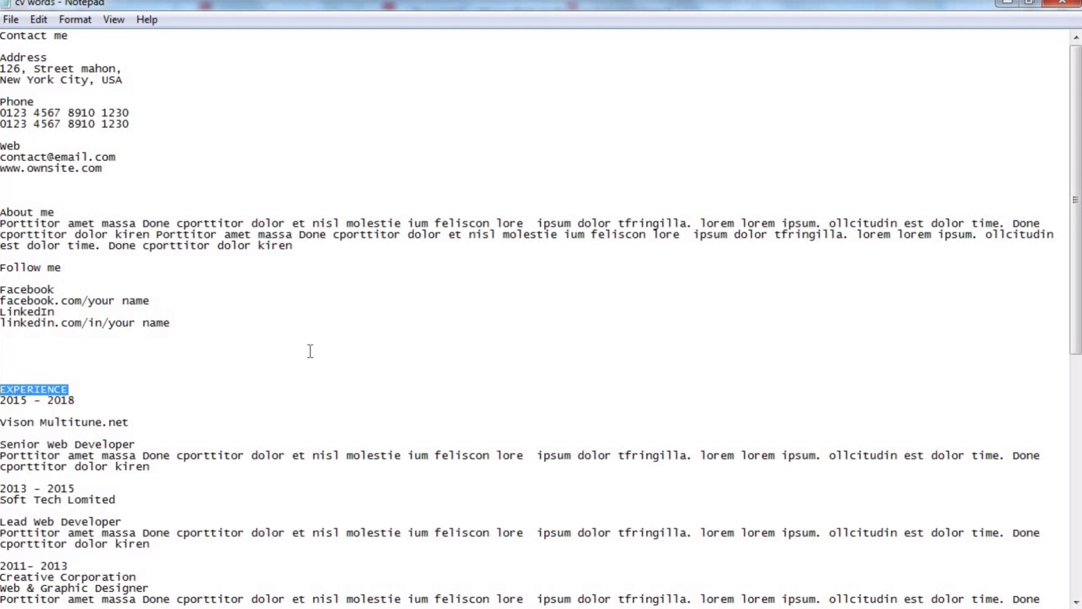
pyautogui.hotkey('alt', 'Tab')
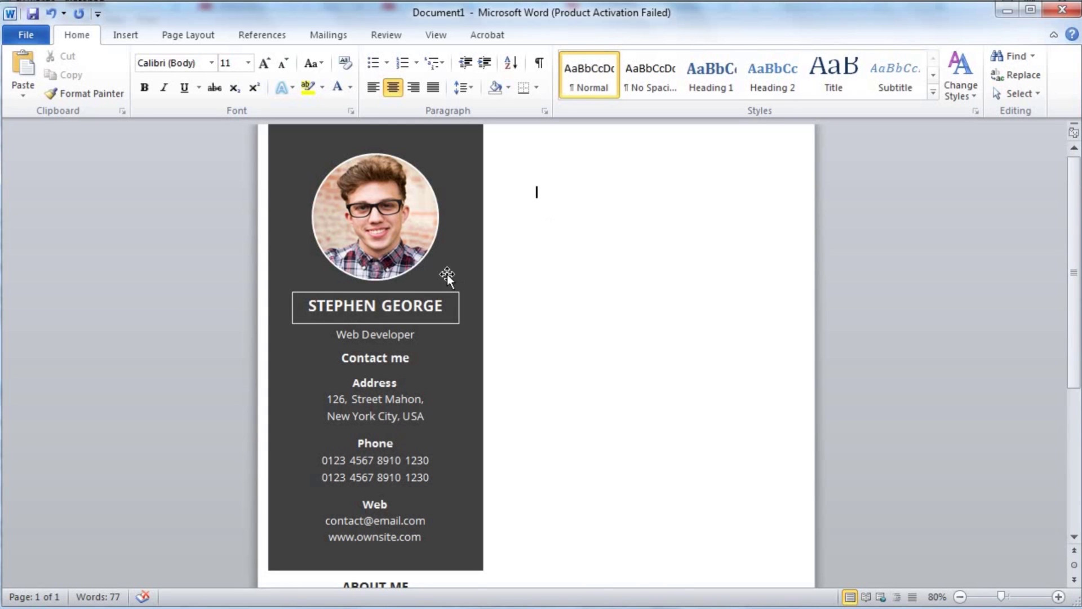
pyautogui.click(448, 274)
pyautogui.scroll(-3, 424, 381)
pyautogui.click(403, 451)
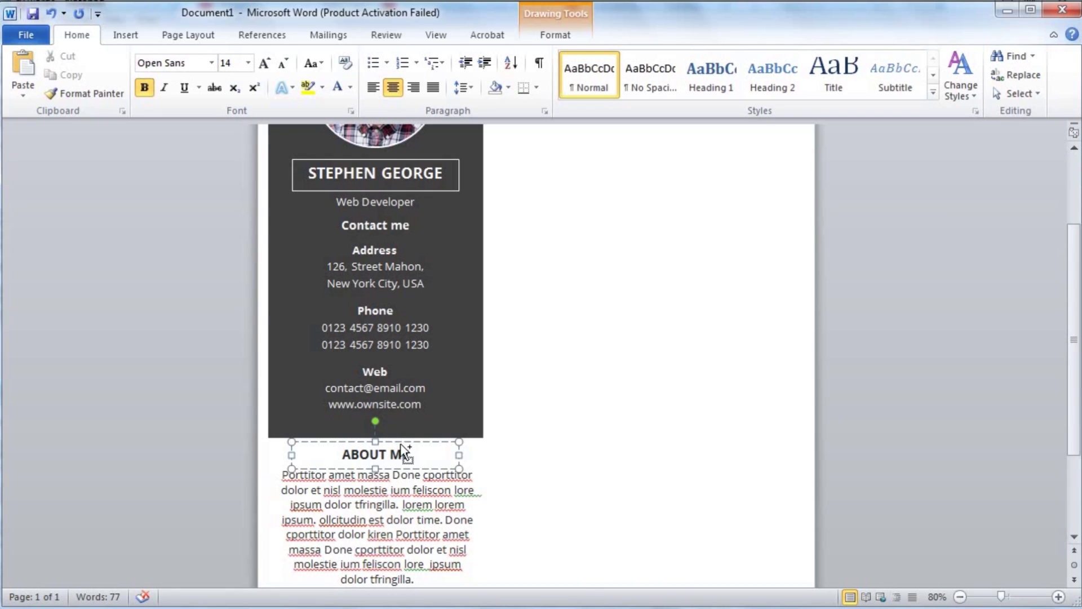
pyautogui.moveTo(403, 451); pyautogui.dragTo(634, 150)
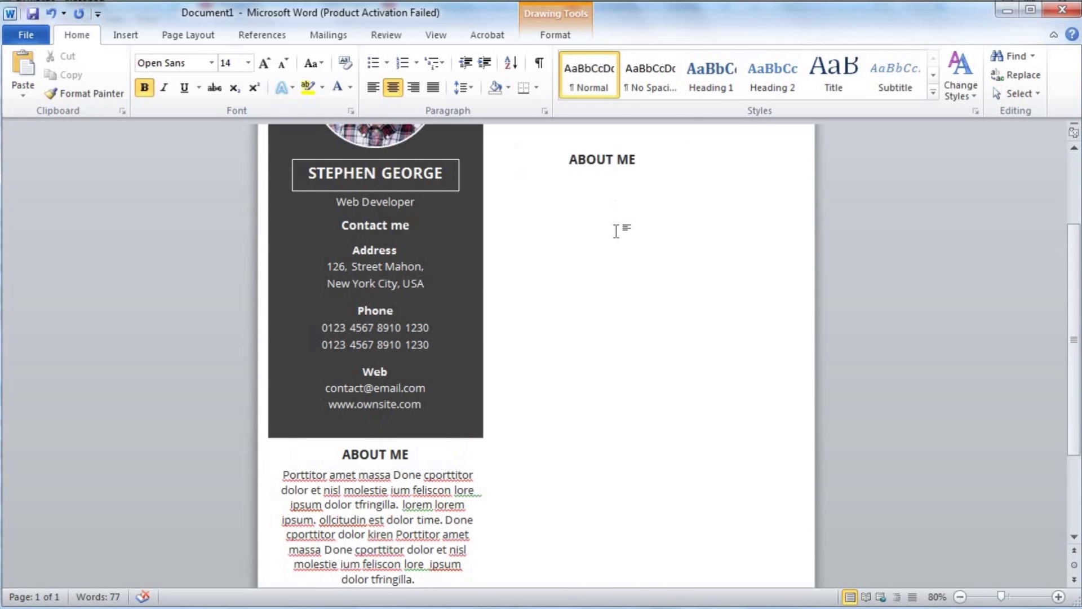
pyautogui.scroll(2, 617, 231)
pyautogui.click(620, 255)
pyautogui.scroll(1, 622, 276)
pyautogui.moveTo(622, 297); pyautogui.dragTo(598, 190)
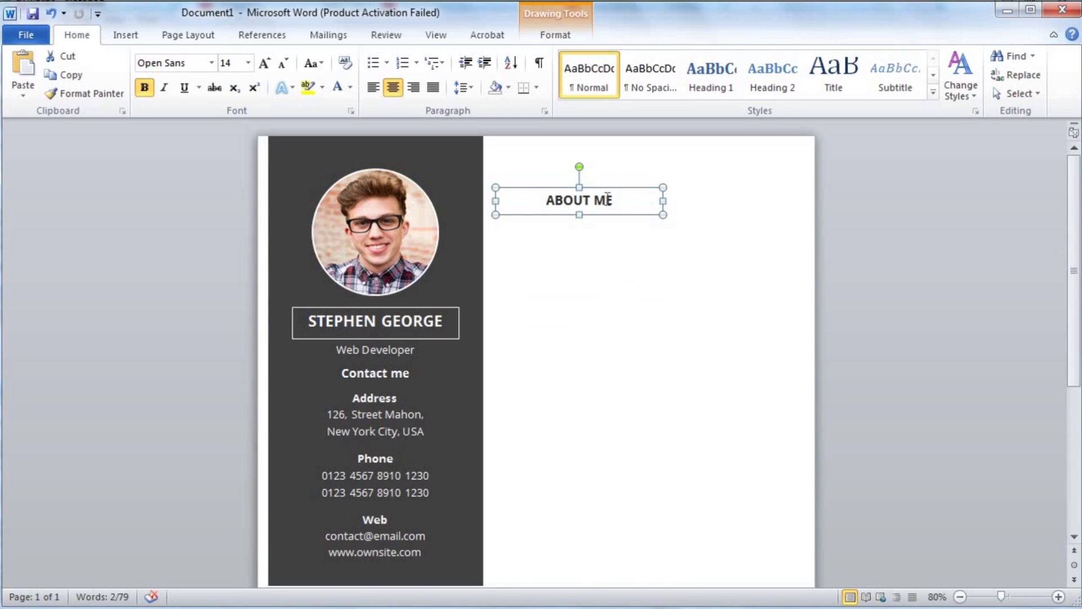
# - Retype the copied heading as EXPERIENCE and align it left
pyautogui.tripleClick(603, 201)
pyautogui.click(616, 208)
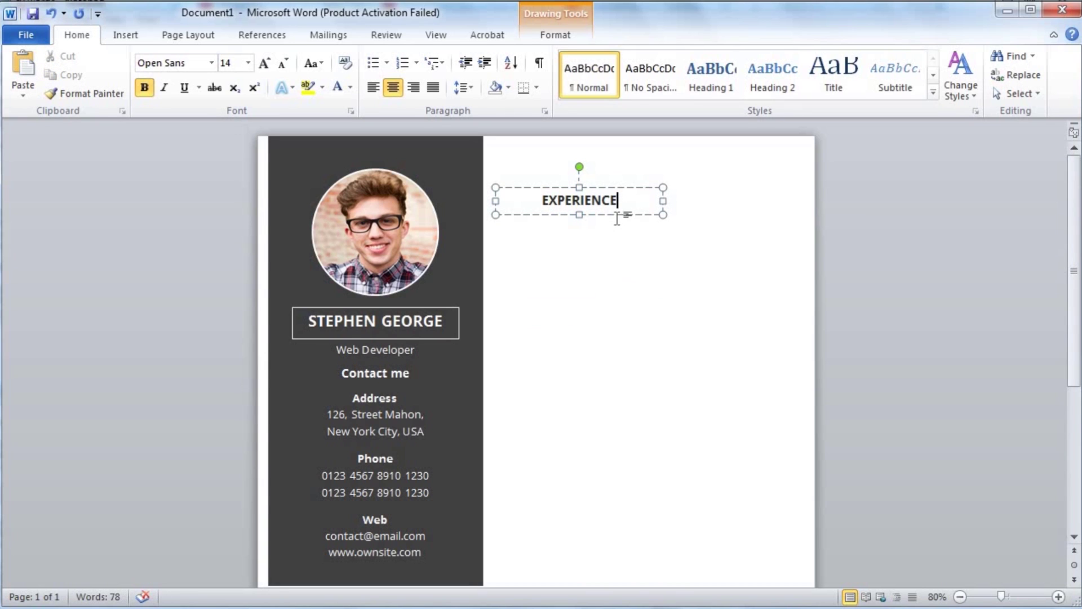
pyautogui.doubleClick(627, 212)
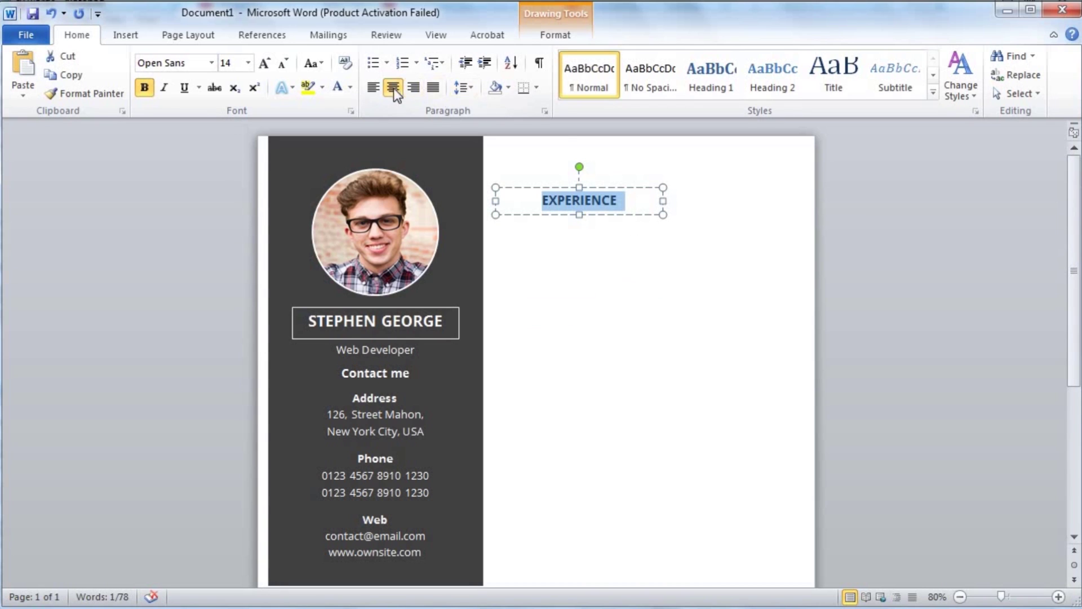
pyautogui.click(373, 93)
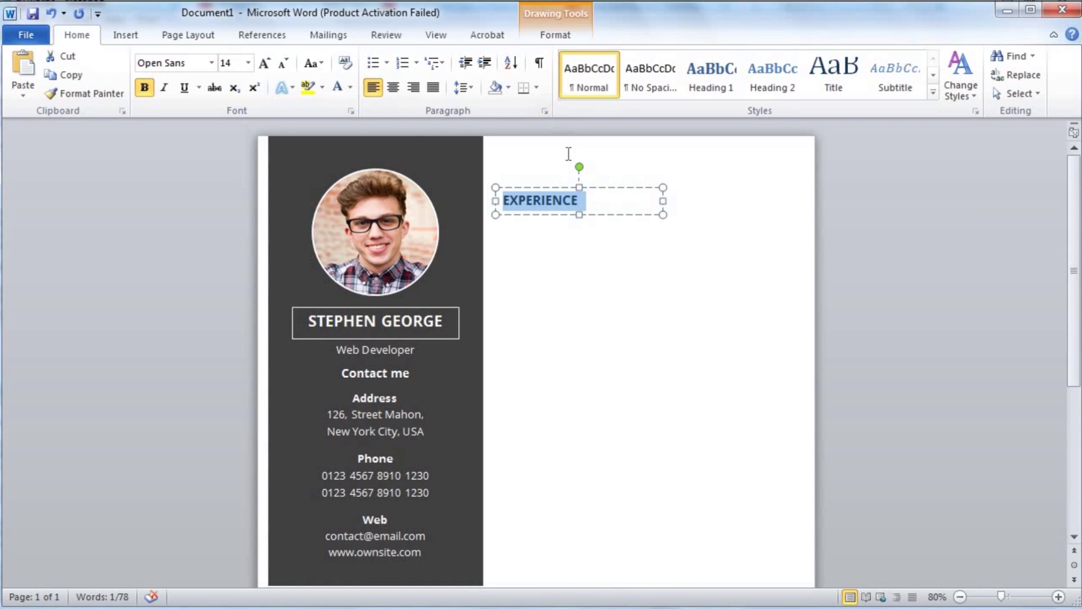
pyautogui.click(615, 249)
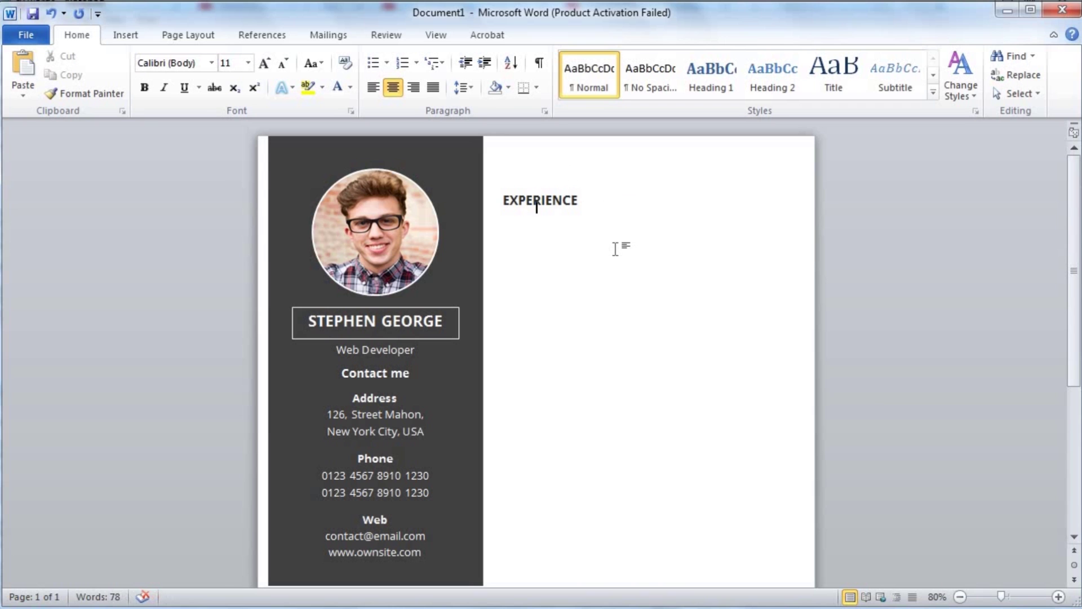
# - Draw a straight horizontal line under EXPERIENCE spanning the right column
pyautogui.click(126, 36)
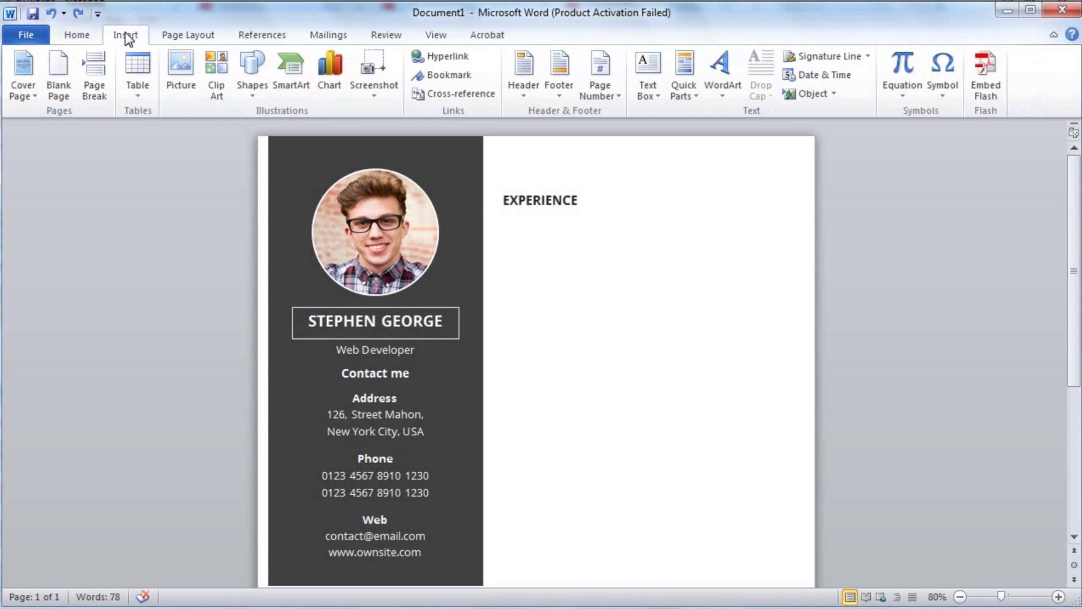
pyautogui.click(259, 100)
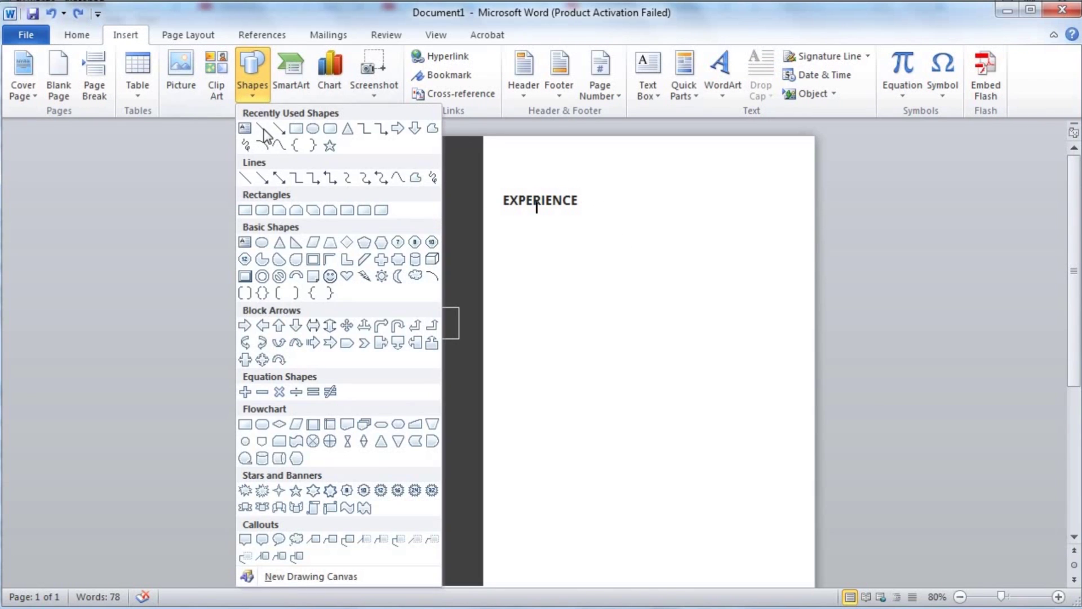
pyautogui.click(262, 130)
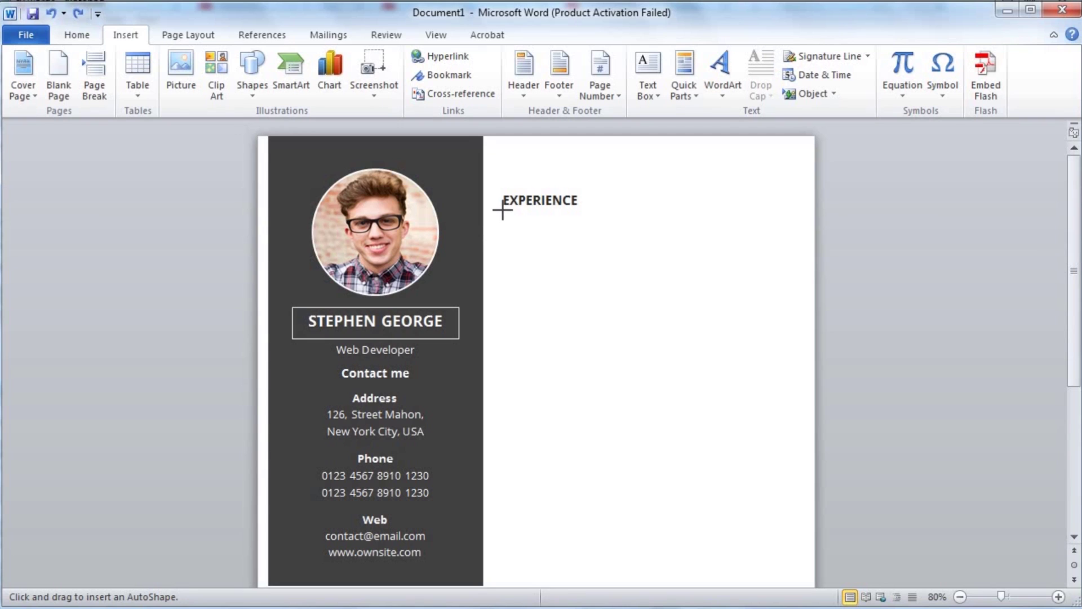
pyautogui.moveTo(503, 213); pyautogui.dragTo(790, 237)
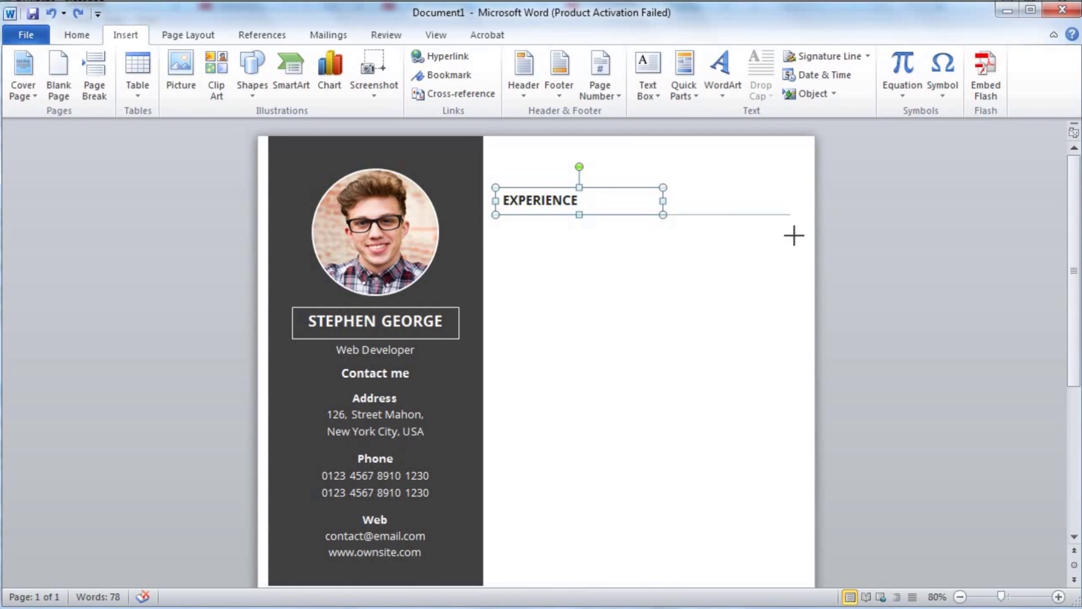
pyautogui.moveTo(795, 234); pyautogui.dragTo(785, 230)
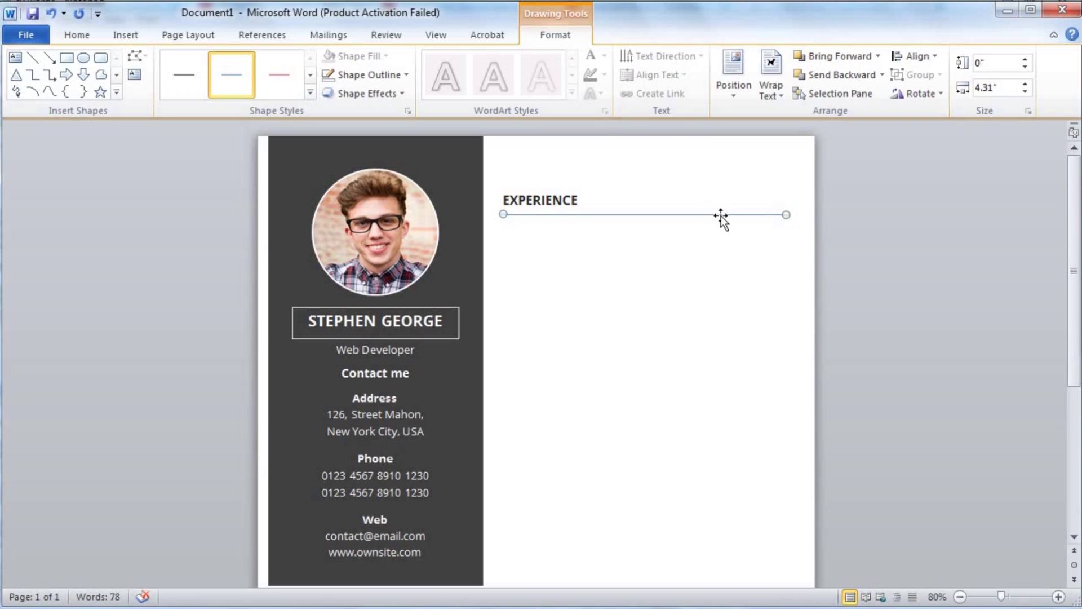
# - Colour the line's outline dark grey
pyautogui.click(406, 75)
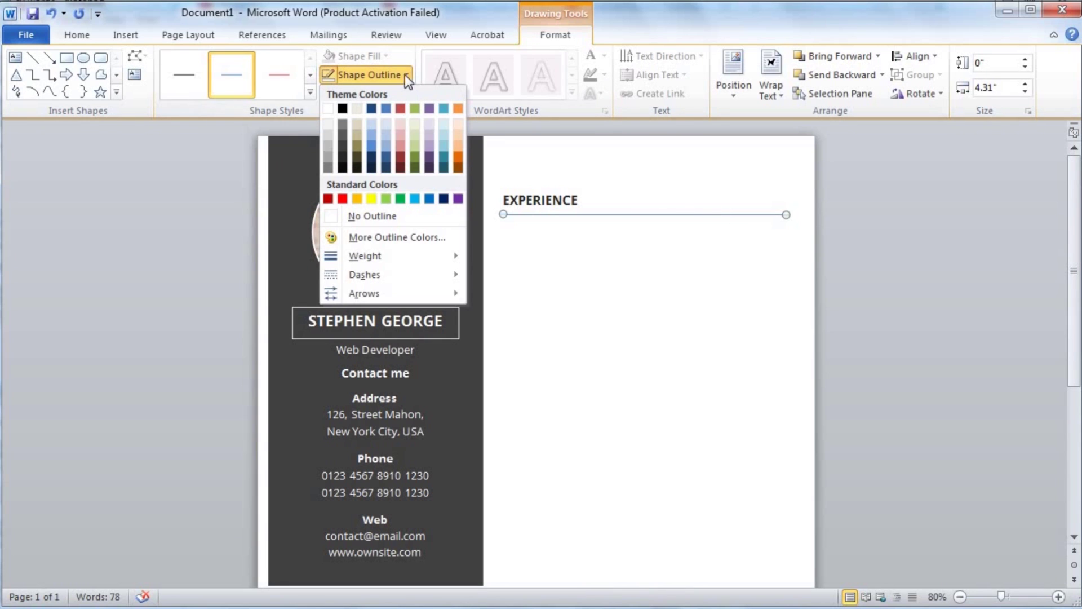
pyautogui.click(340, 155)
pyautogui.click(736, 300)
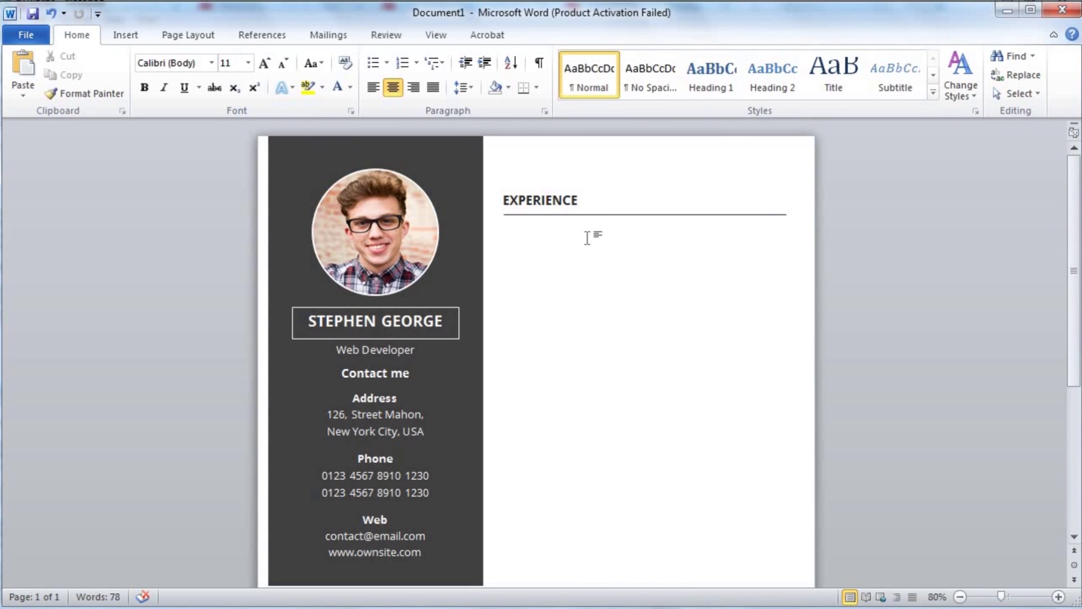
pyautogui.click(509, 215)
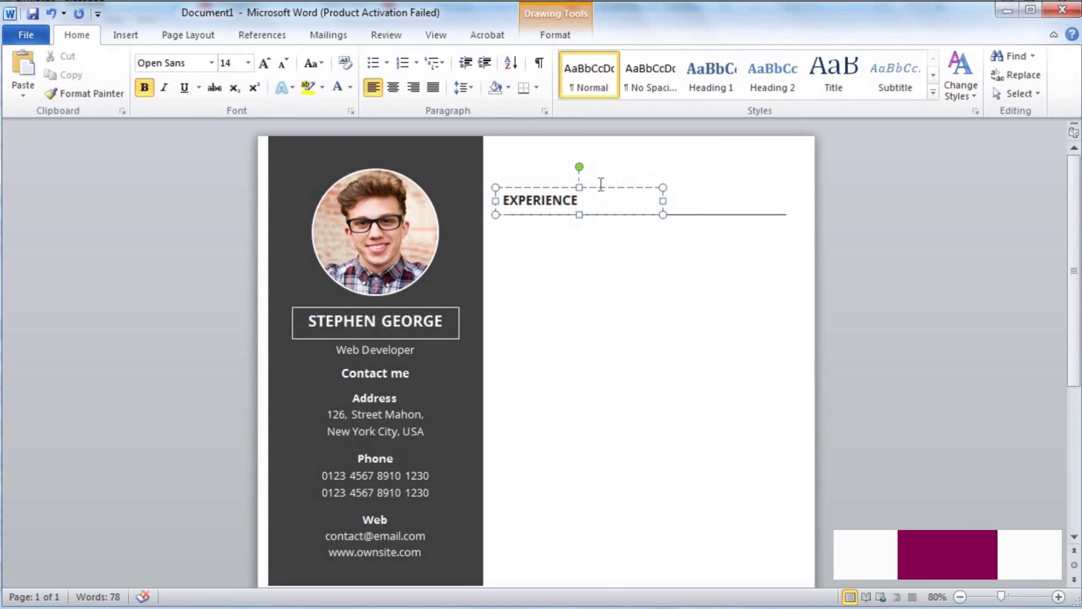
# - Copy the heading box below the Experience rule and paste '2015 - 2018 / Vison.net' into it
pyautogui.moveTo(597, 199); pyautogui.dragTo(598, 234)
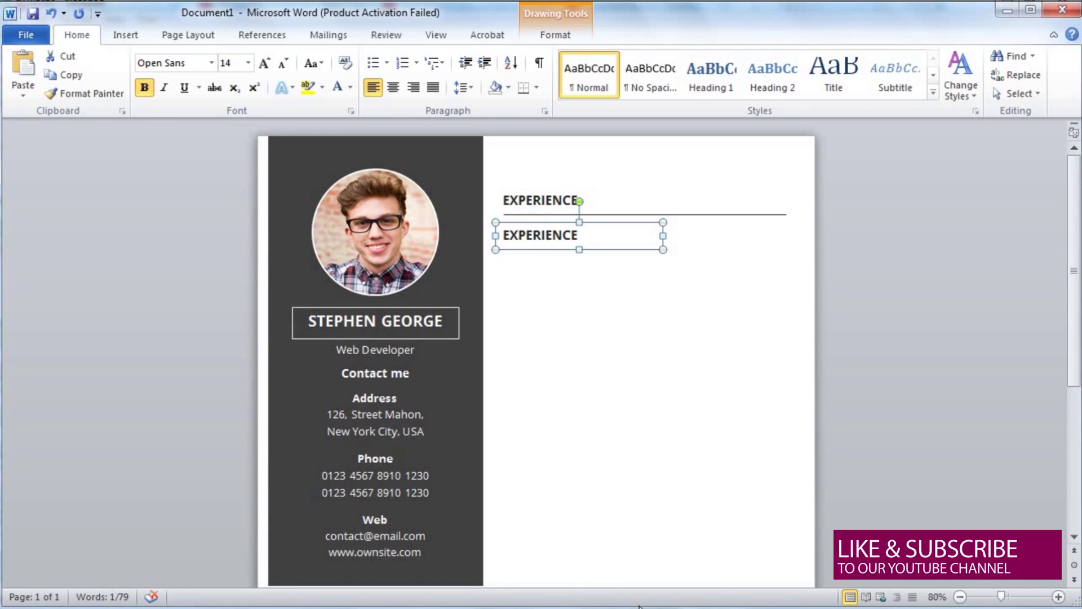
pyautogui.hotkey('alt', 'Tab')
pyautogui.moveTo(61, 346); pyautogui.dragTo(1, 334)
pyautogui.hotkey('ctrl', 'c')
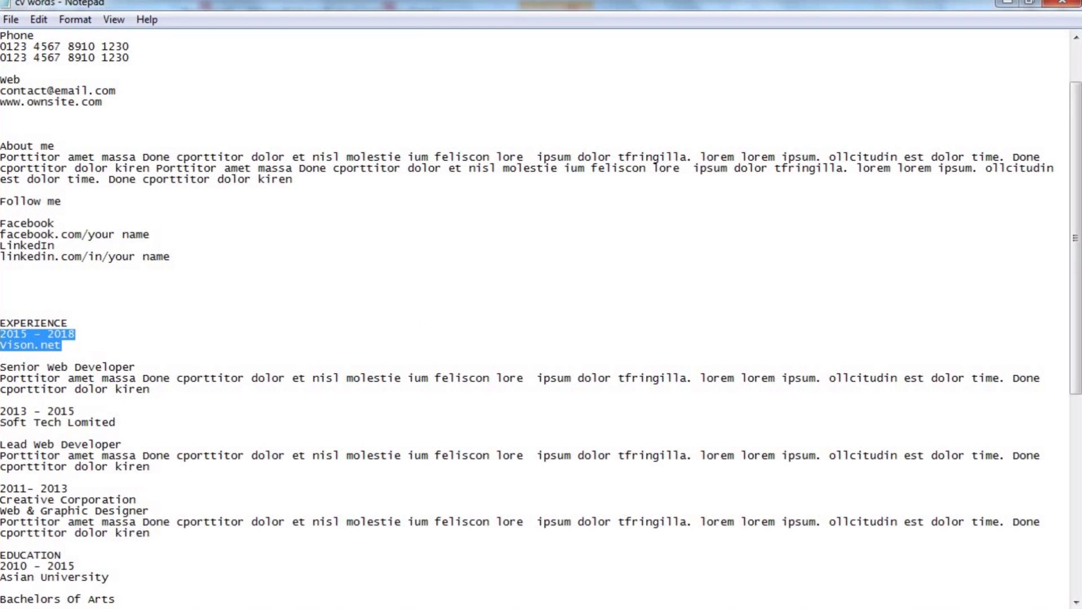
pyautogui.hotkey('alt', 'Tab')
pyautogui.click(544, 231)
pyautogui.doubleClick(545, 231)
pyautogui.hotkey('ctrl', 'v')
# - Narrow the entry box to fit its text and set the entry to 12 pt
pyautogui.press('Escape')
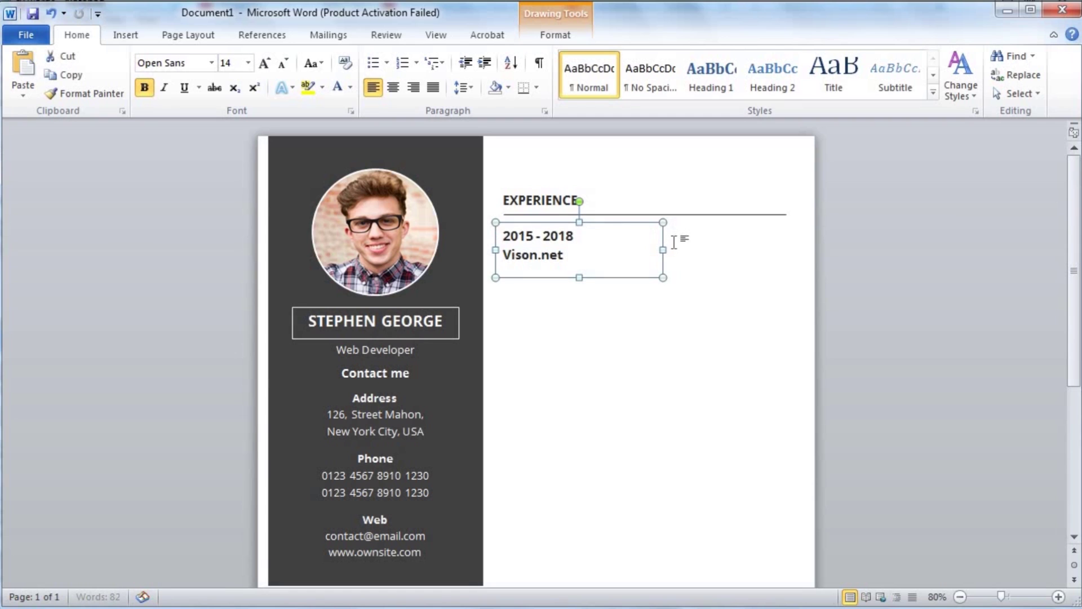
pyautogui.moveTo(663, 249); pyautogui.dragTo(580, 255)
pyautogui.click(563, 253)
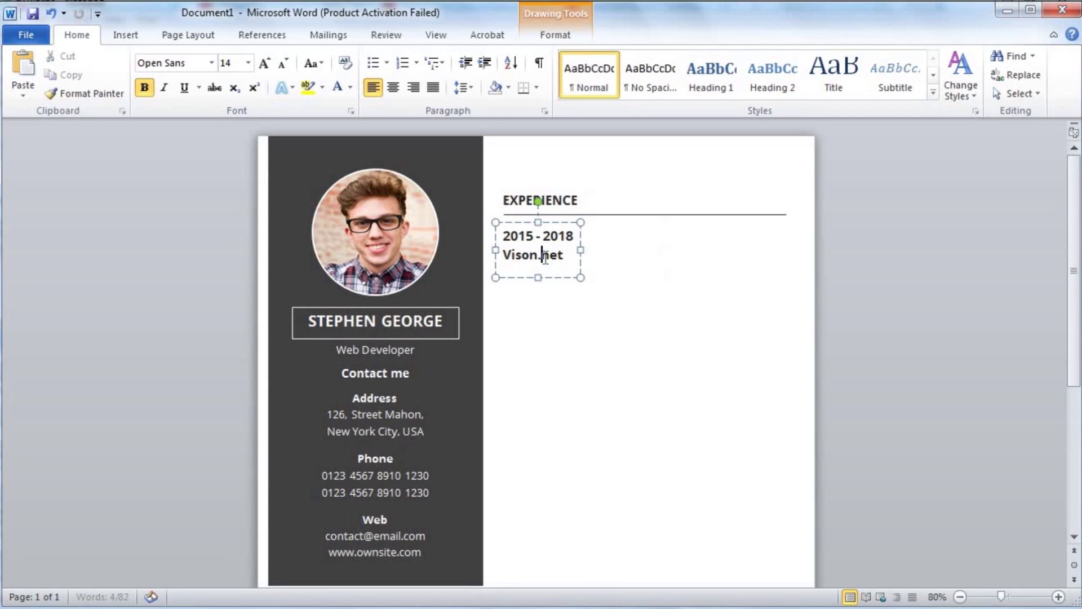
pyautogui.hotkey('ctrl', 'a')
pyautogui.click(230, 62)
pyautogui.write('12')
pyautogui.press('Return')
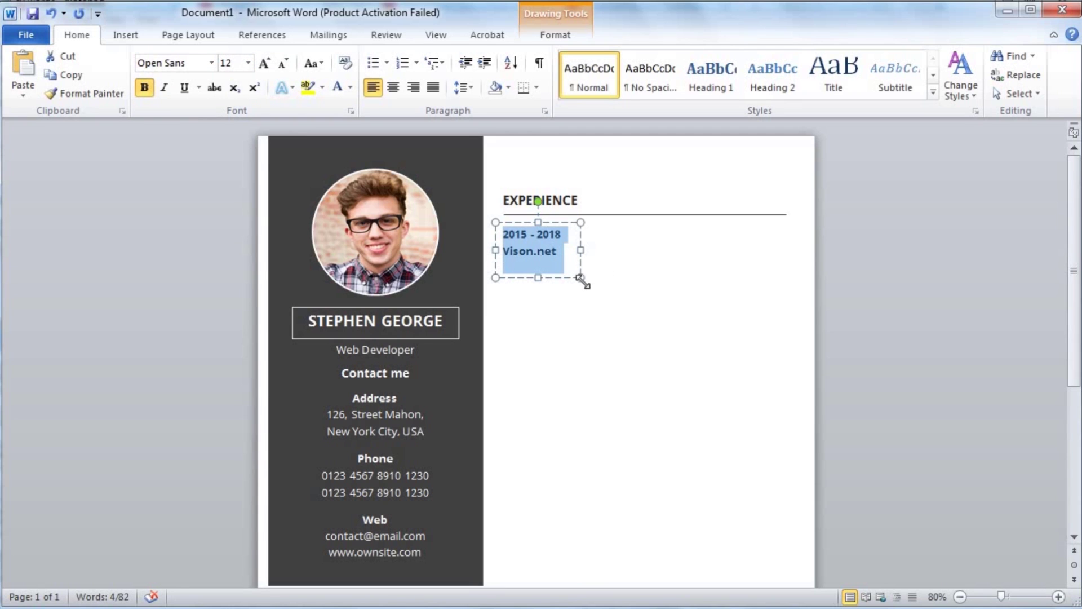
pyautogui.click(581, 278)
pyautogui.click(777, 256)
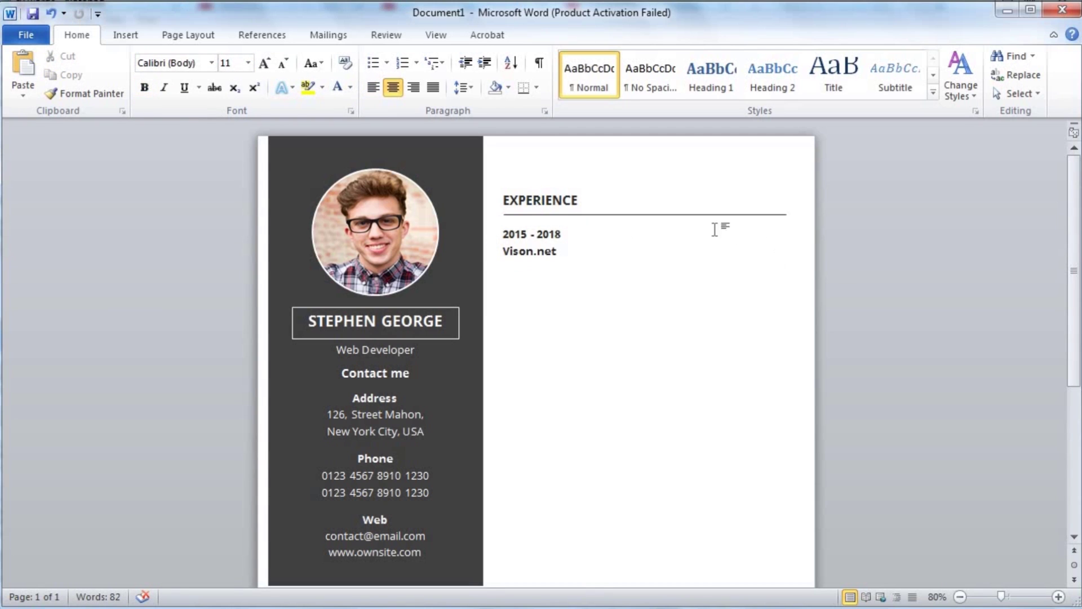
pyautogui.hotkey('alt', 'Tab')
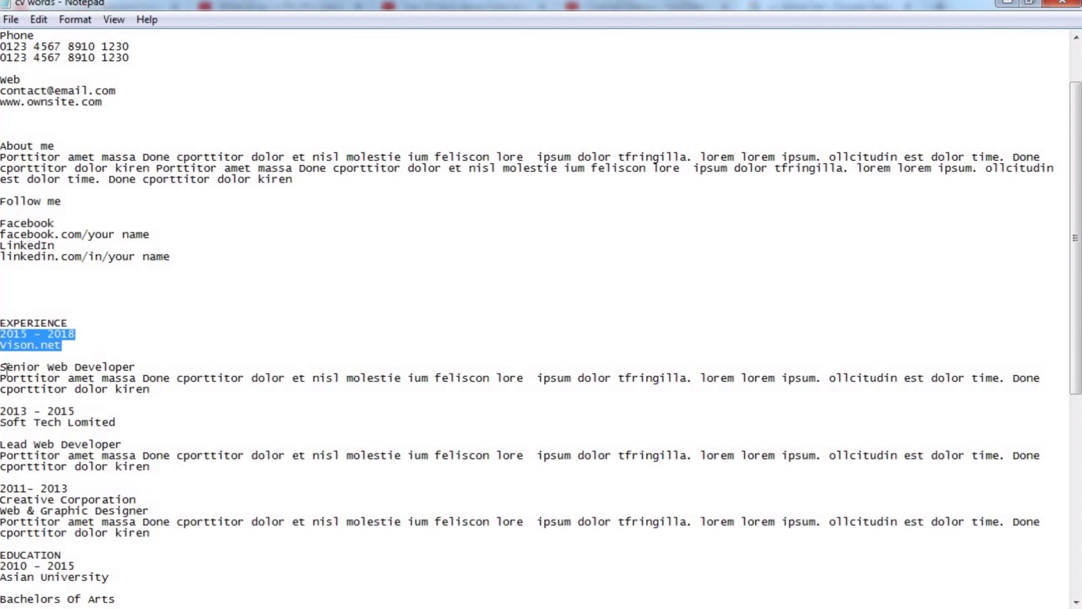
# - Paste the Senior Web Developer description into a copy of the entry box to its right
pyautogui.moveTo(6, 370); pyautogui.dragTo(91, 393)
pyautogui.moveTo(1, 367); pyautogui.dragTo(164, 394)
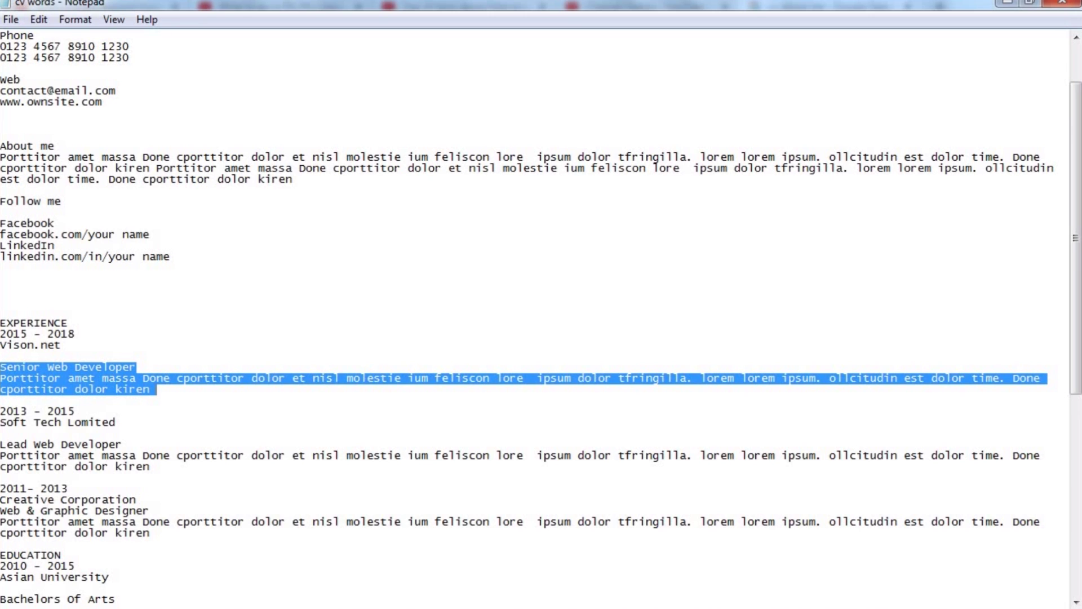
pyautogui.hotkey('alt', 'Tab')
pyautogui.click(555, 222)
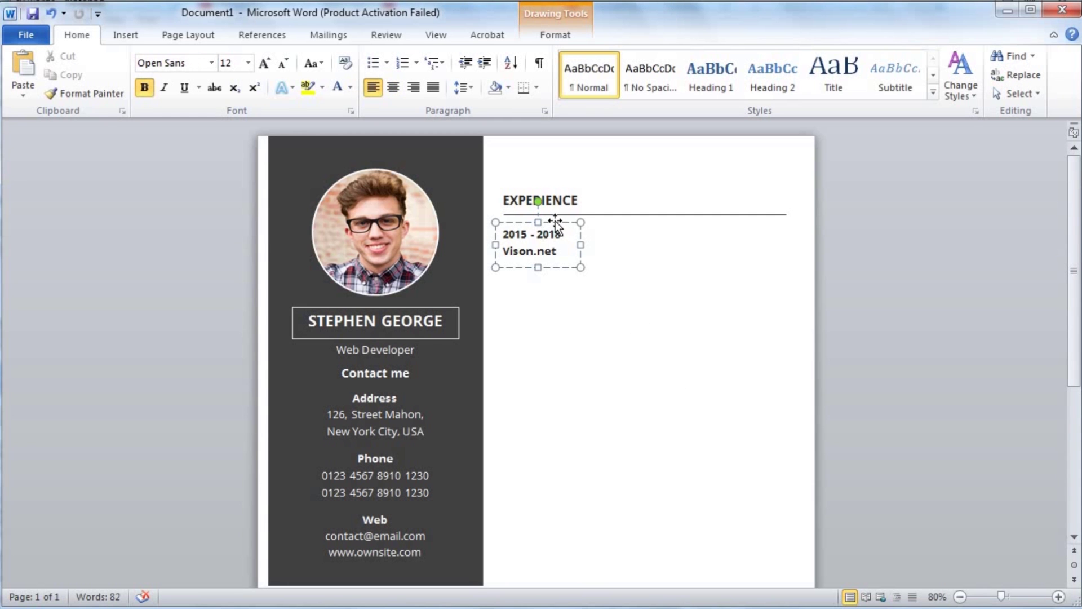
pyautogui.moveTo(554, 223); pyautogui.dragTo(653, 222)
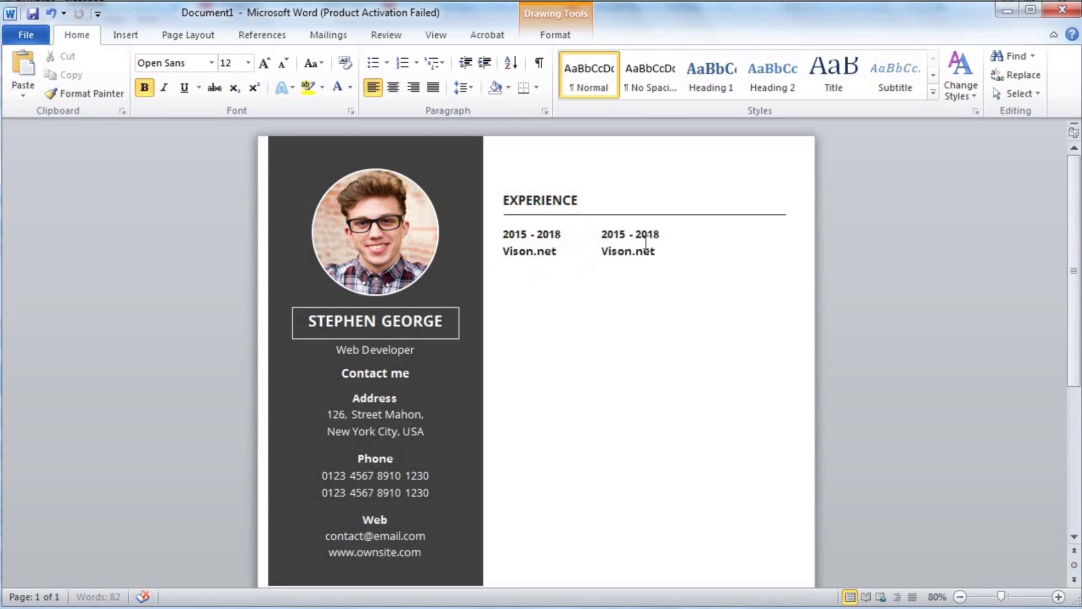
pyautogui.hotkey('ctrl', 'a')
pyautogui.hotkey('ctrl', 'v')
# - Resize the description box to fit, unbold its body text, and select both entry boxes
pyautogui.moveTo(679, 267); pyautogui.dragTo(786, 295)
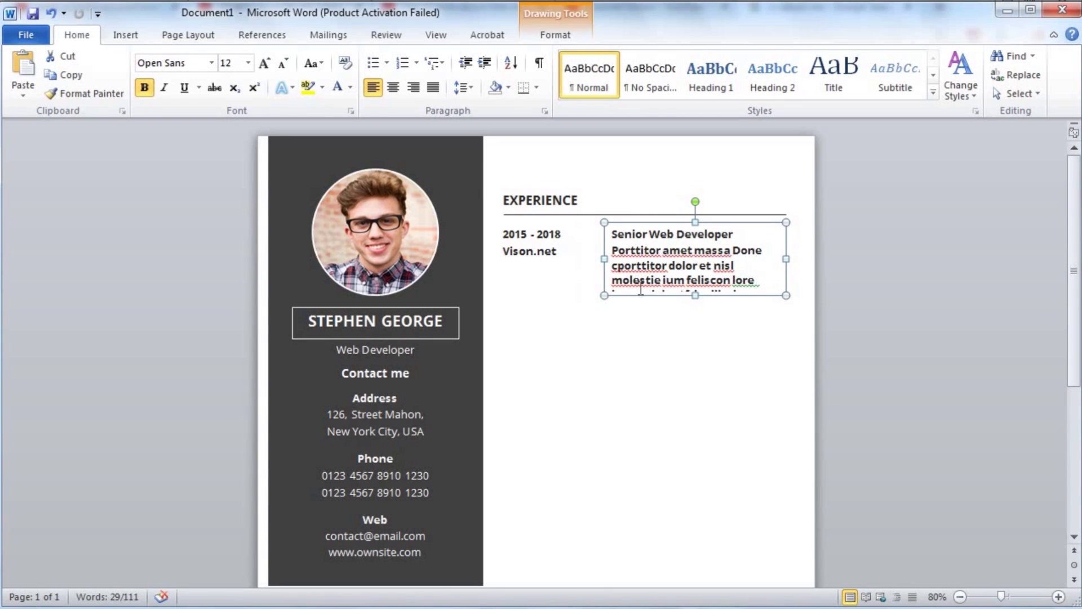
pyautogui.moveTo(695, 295); pyautogui.dragTo(600, 246)
pyautogui.click(682, 327)
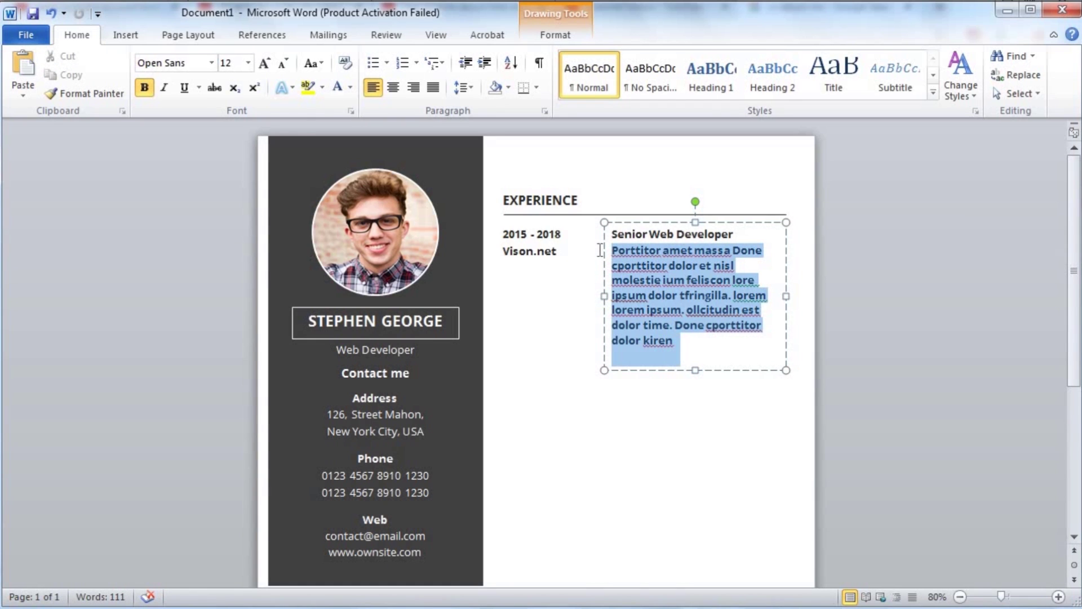
pyautogui.click(145, 89)
pyautogui.moveTo(695, 370); pyautogui.dragTo(695, 338)
pyautogui.moveTo(786, 281)
pyautogui.mouseDown()
pyautogui.moveTo(796, 281)
pyautogui.moveTo(784, 282)
pyautogui.mouseUp()
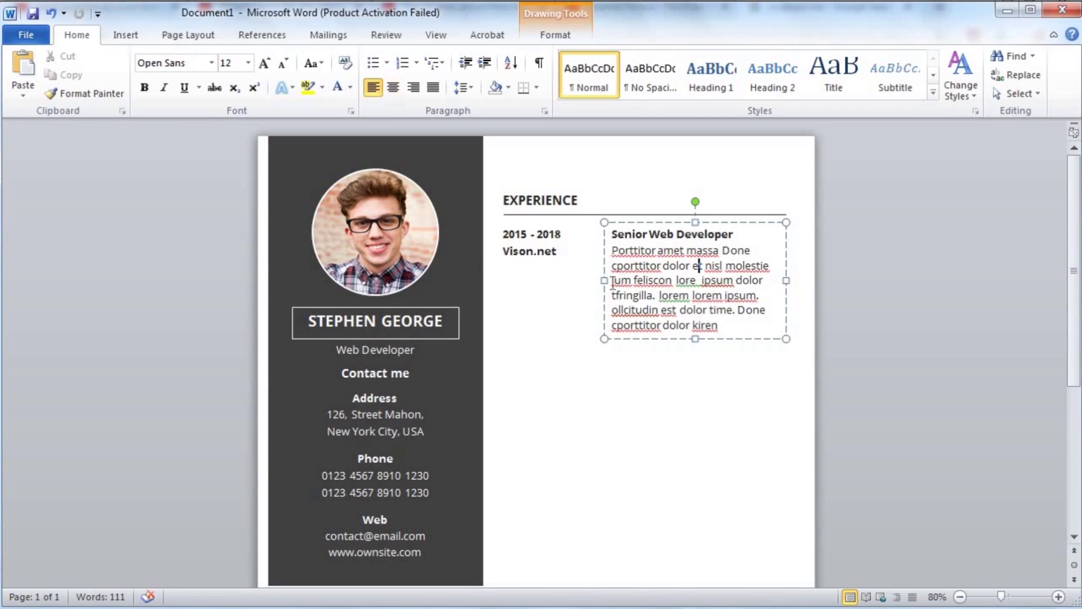
pyautogui.moveTo(604, 281); pyautogui.dragTo(599, 289)
pyautogui.press('Escape')
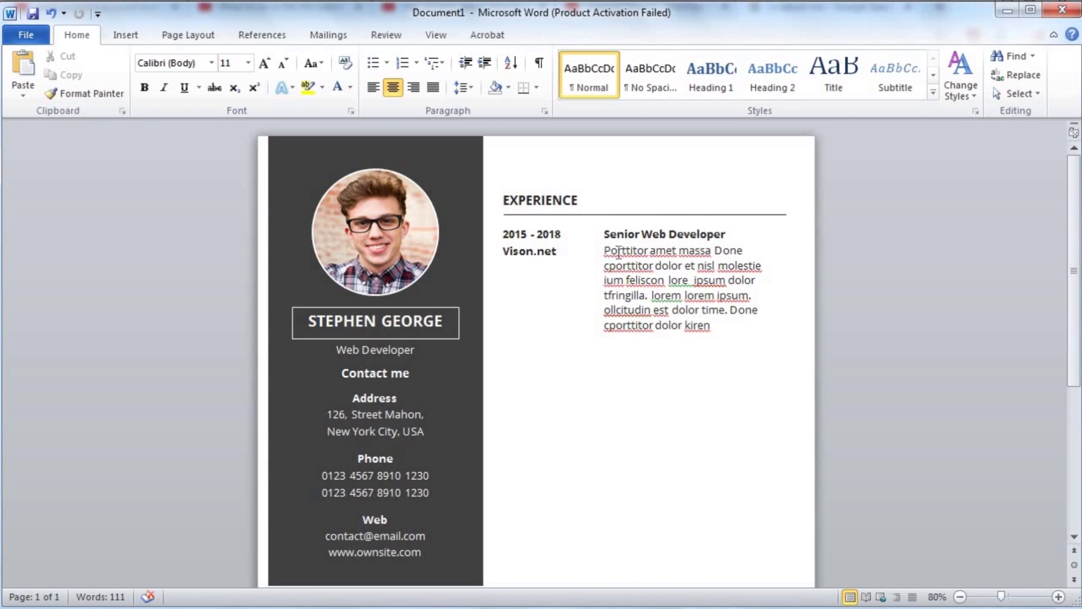
pyautogui.click(629, 251)
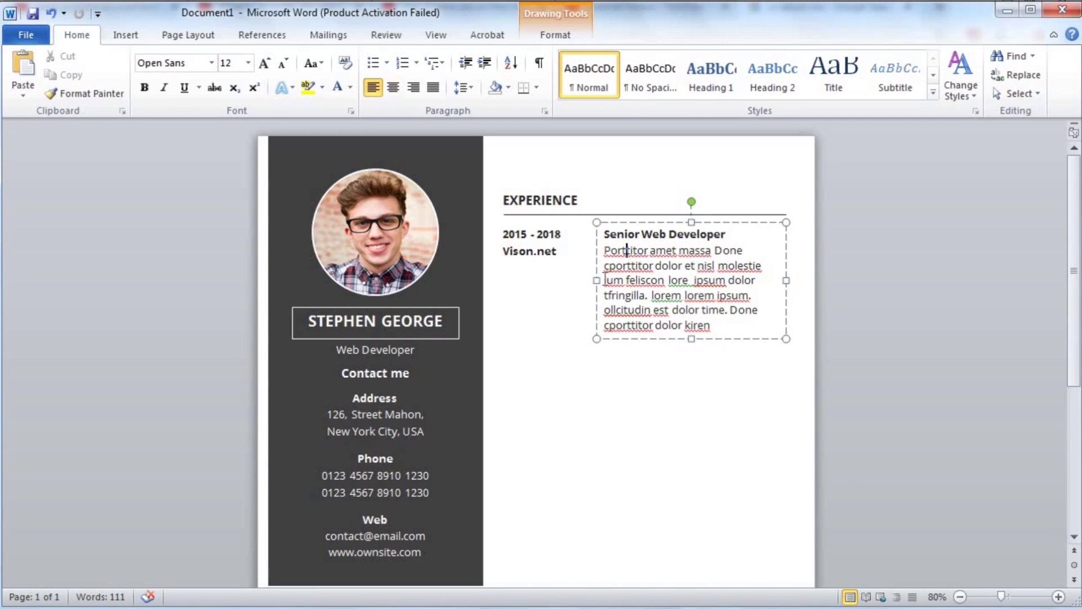
pyautogui.keyDown('shift'); pyautogui.click(541, 234); pyautogui.keyUp('shift')
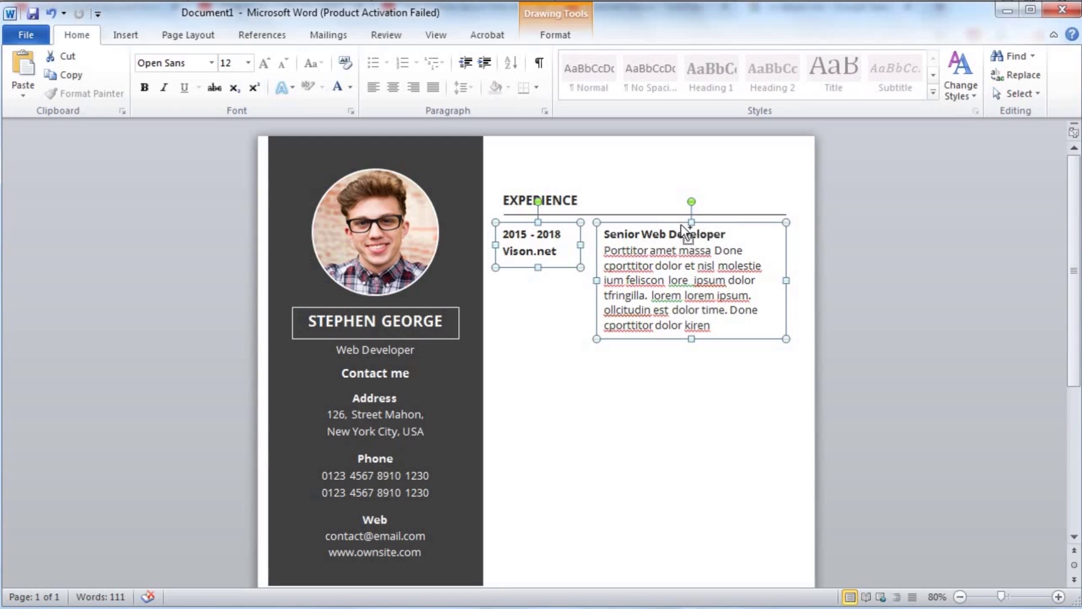
# - Duplicate the first entry lower and paste '2013 - 2015 Soft Tech Lomited' into the date box
pyautogui.moveTo(710, 222); pyautogui.dragTo(717, 352)
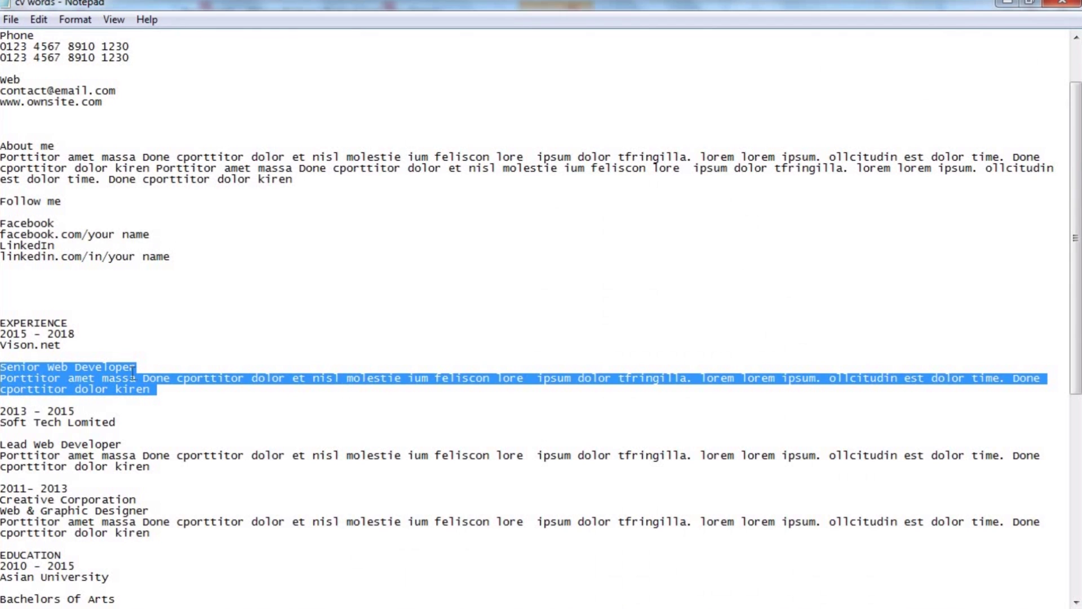
pyautogui.click(58, 409)
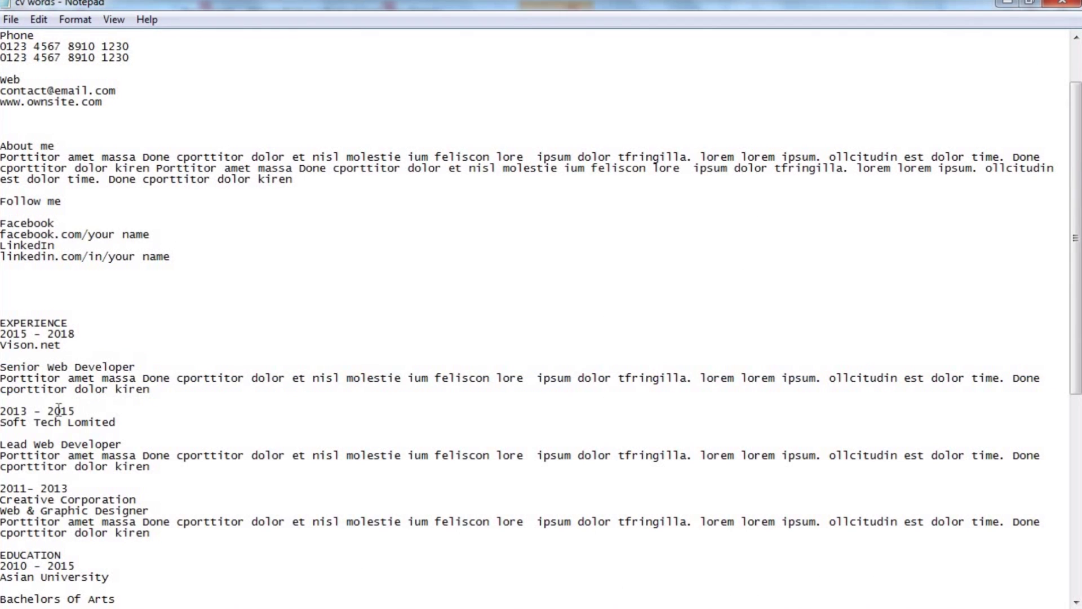
pyautogui.moveTo(3, 411); pyautogui.dragTo(129, 427)
pyautogui.hotkey('ctrl', 'c')
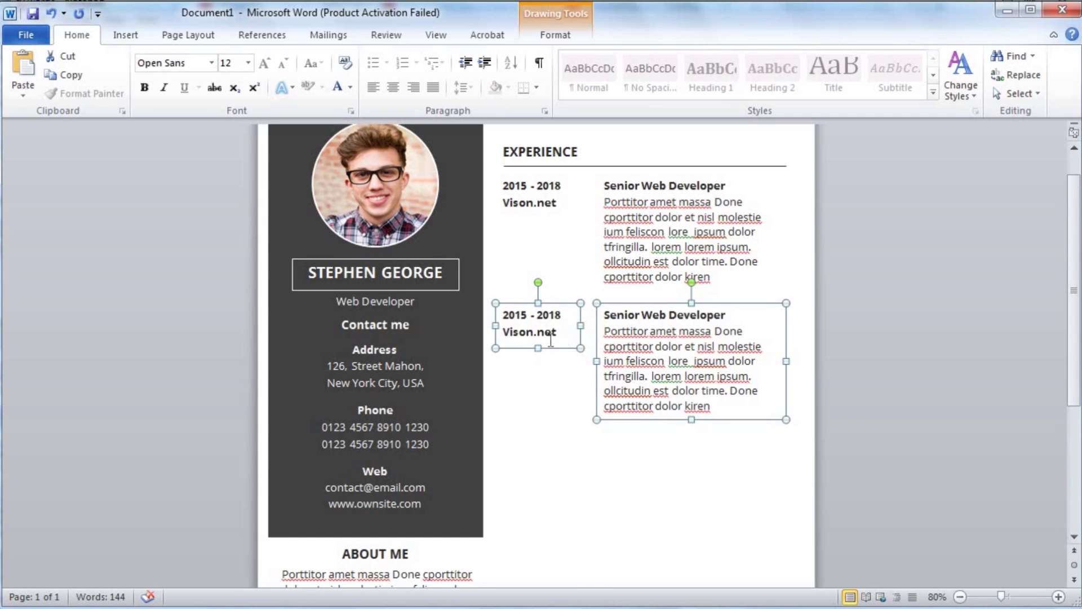
pyautogui.click(545, 333)
pyautogui.hotkey('ctrl', 'a')
pyautogui.hotkey('ctrl', 'v')
pyautogui.moveTo(538, 348); pyautogui.dragTo(536, 375)
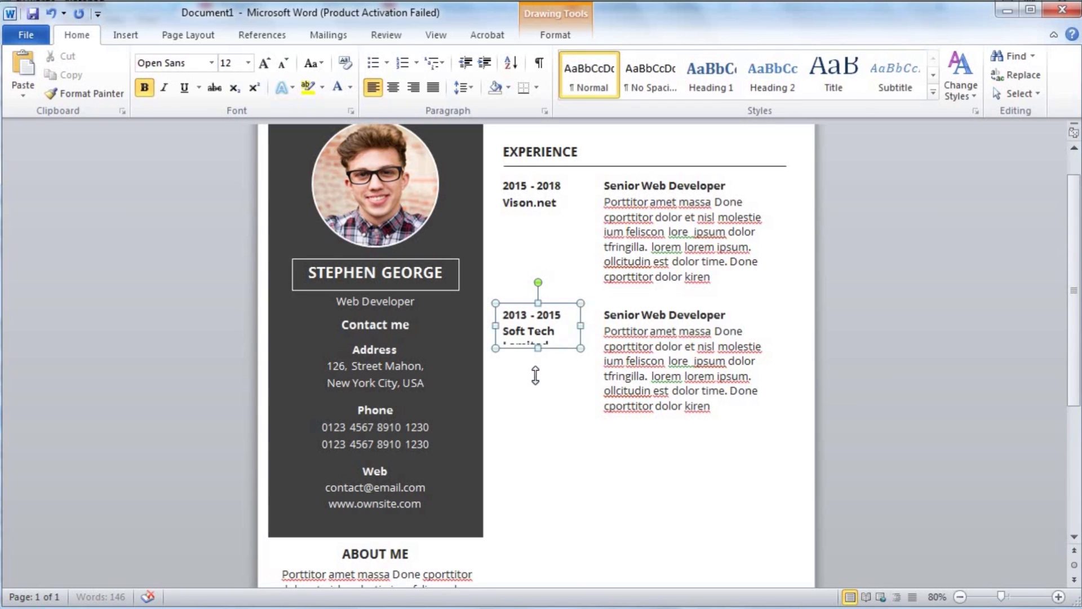
# - Replace the copied description with the Lead Web Developer text and remove the empty first line
pyautogui.click(627, 360)
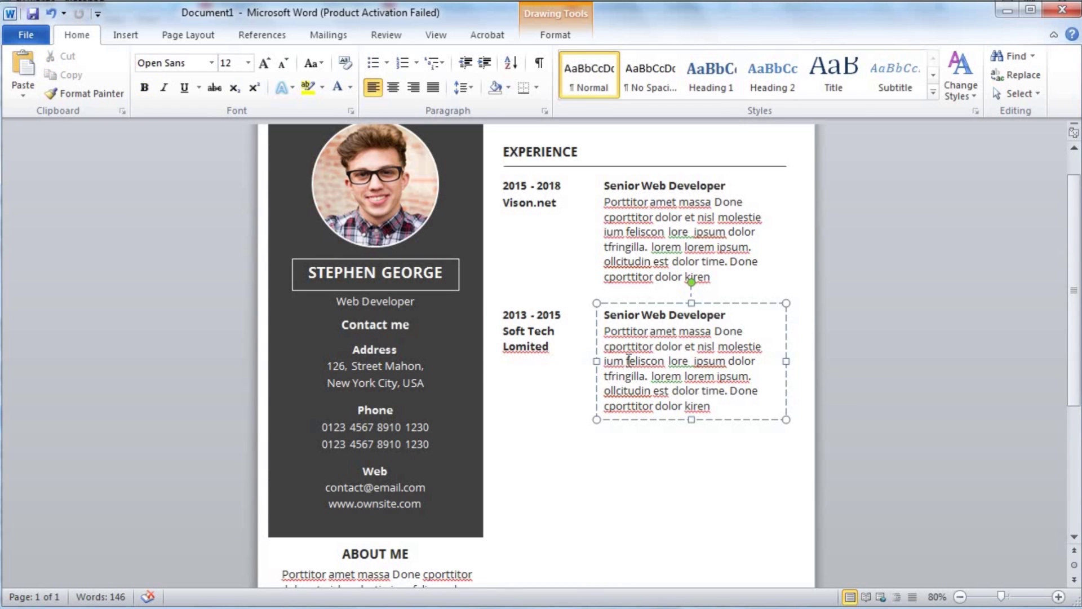
pyautogui.hotkey('alt', 'Tab')
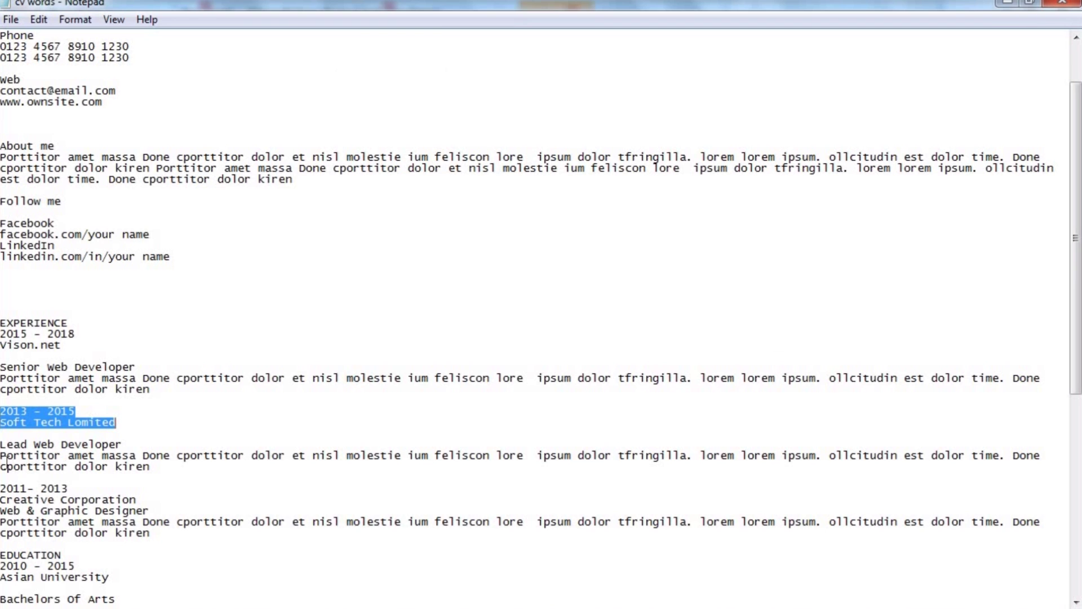
pyautogui.moveTo(2, 438); pyautogui.dragTo(689, 455)
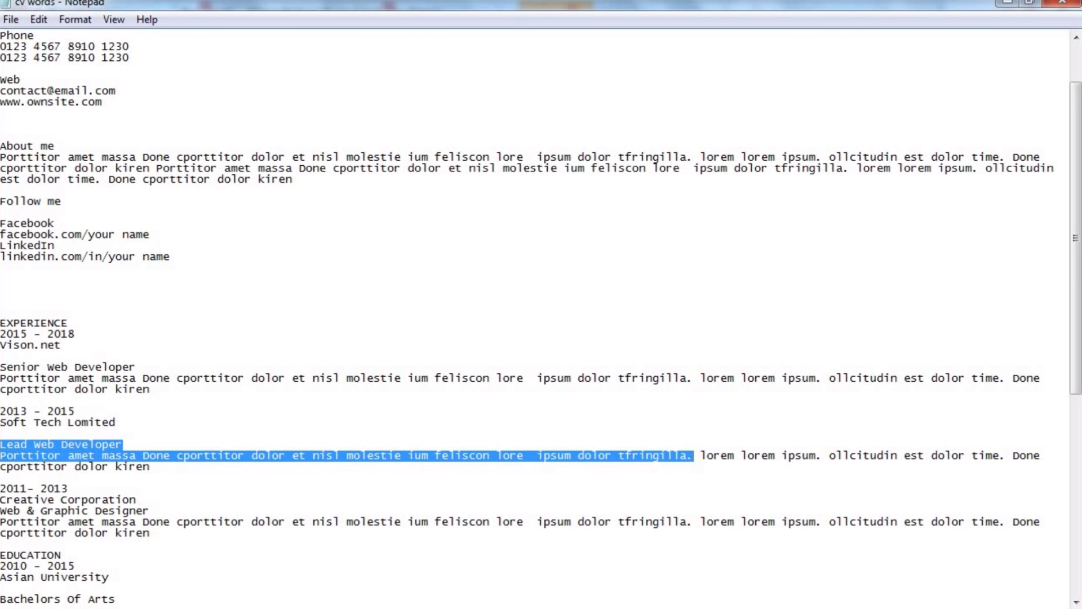
pyautogui.hotkey('alt', 'Tab')
pyautogui.hotkey('ctrl', 'a')
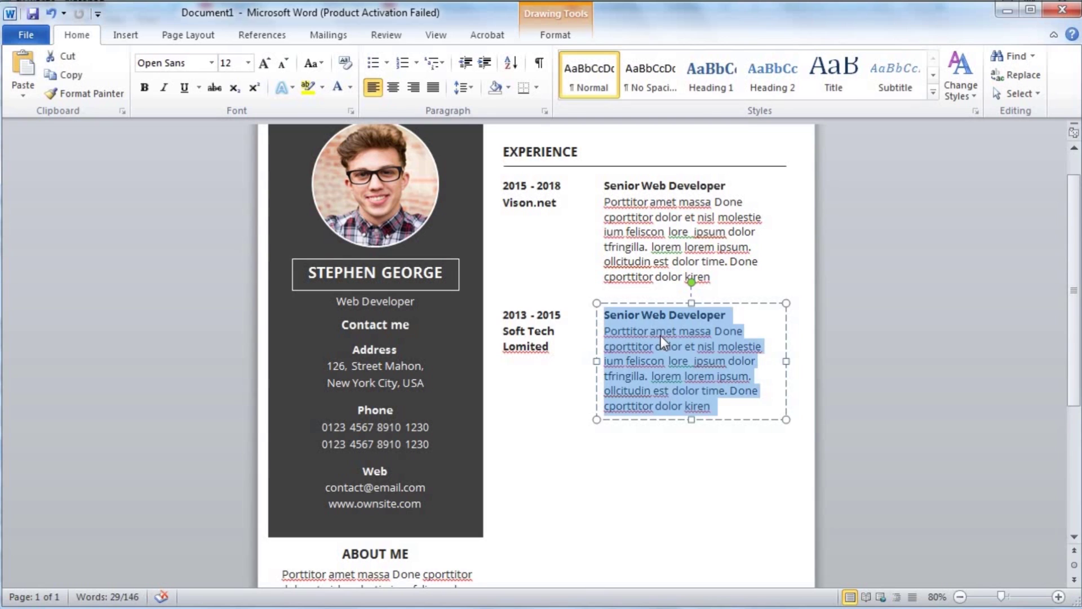
pyautogui.write('Lead Web Developer Porttitor amet massa Done cporttitor dolor et nisl molestie ium feliscon lore  ipsum dolor tfringilla.')
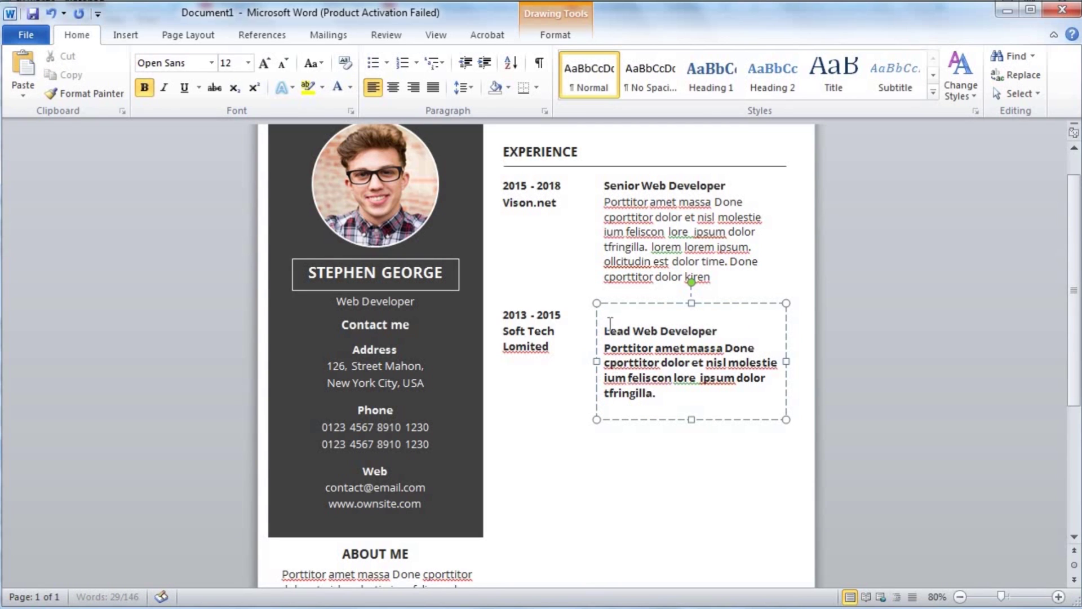
pyautogui.click(608, 314)
pyautogui.press('Delete')
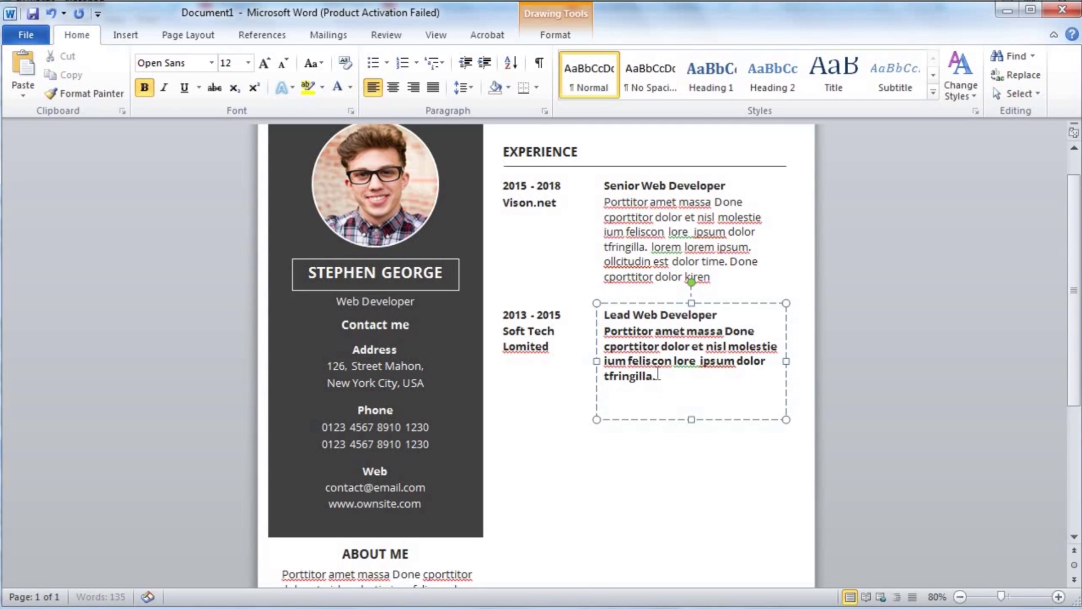
# - Unbold the description paragraph, shrink its box, and nudge the second entry up slightly
pyautogui.moveTo(657, 395); pyautogui.dragTo(604, 332)
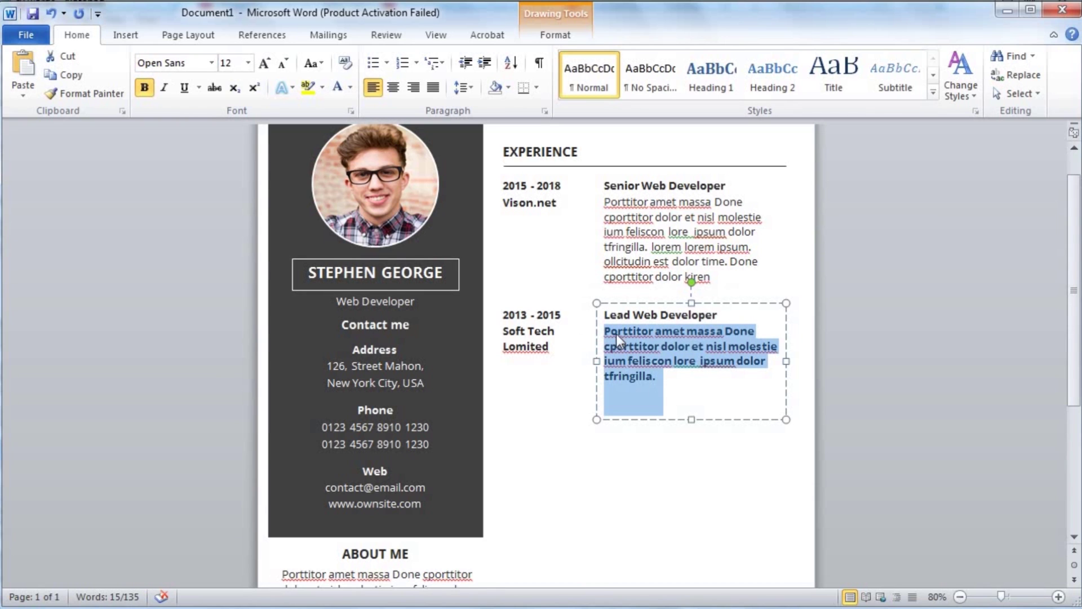
pyautogui.click(144, 88)
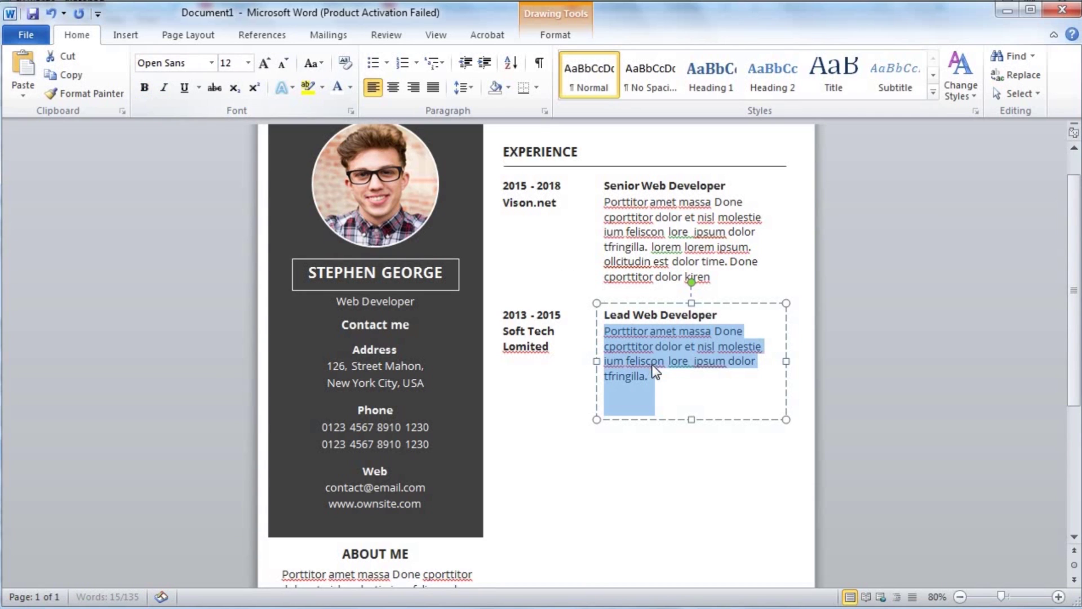
pyautogui.moveTo(691, 420); pyautogui.dragTo(684, 387)
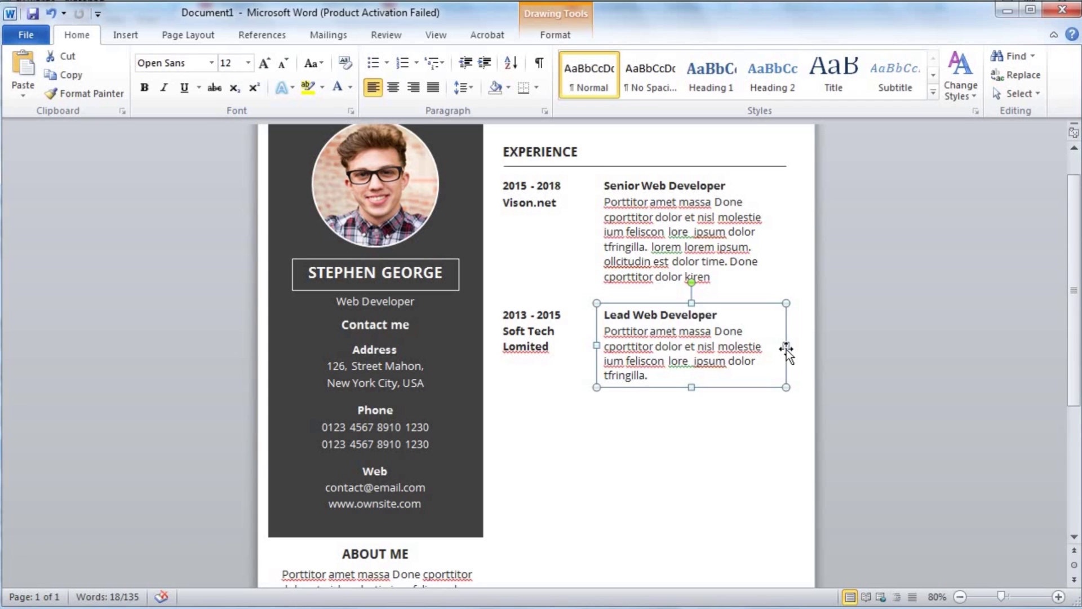
pyautogui.click(806, 406)
pyautogui.scroll(-1, 733, 366)
pyautogui.click(684, 310)
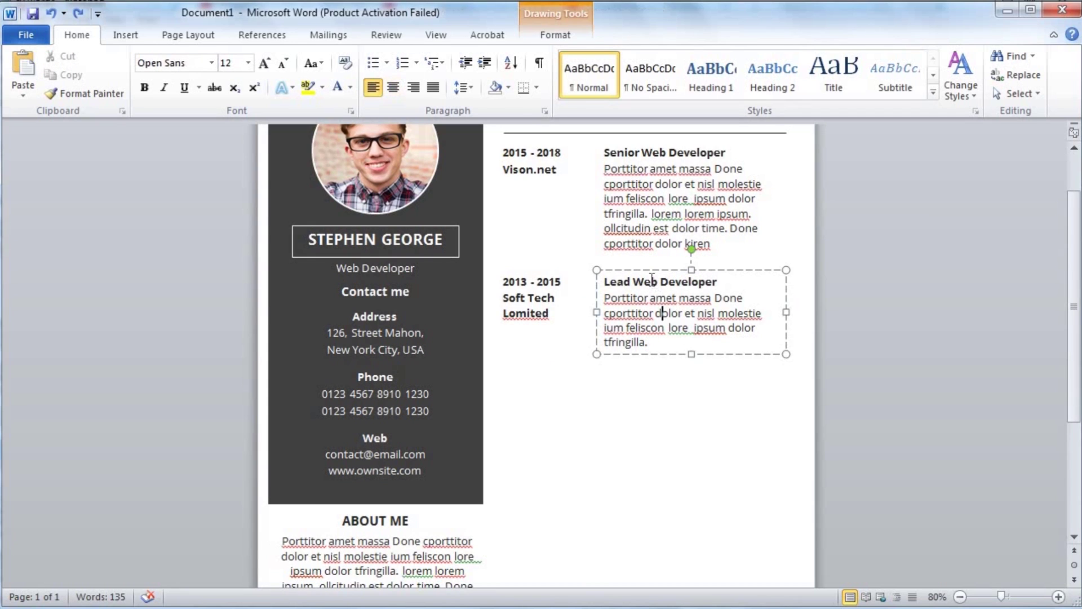
pyautogui.keyDown('shift'); pyautogui.click(552, 283); pyautogui.keyUp('shift')
pyautogui.press('Up')
pyautogui.press('Up')
pyautogui.press('Up')
pyautogui.press('Up')
pyautogui.press('Up')
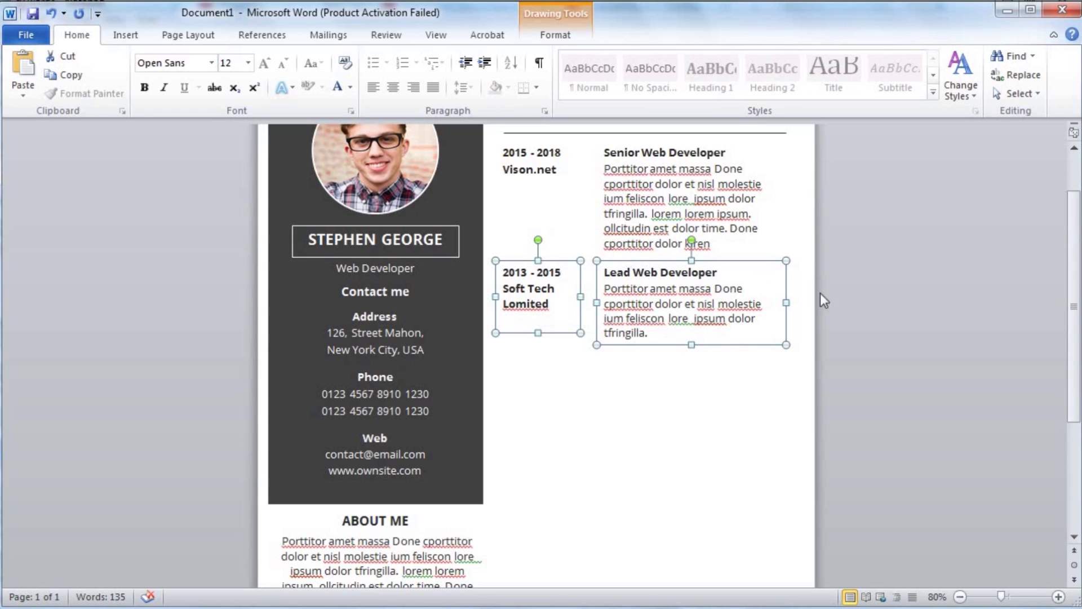
# - Select all Experience boxes with the heading and move the whole section up slightly
pyautogui.click(855, 303)
pyautogui.scroll(1, 902, 271)
pyautogui.scroll(2, 858, 288)
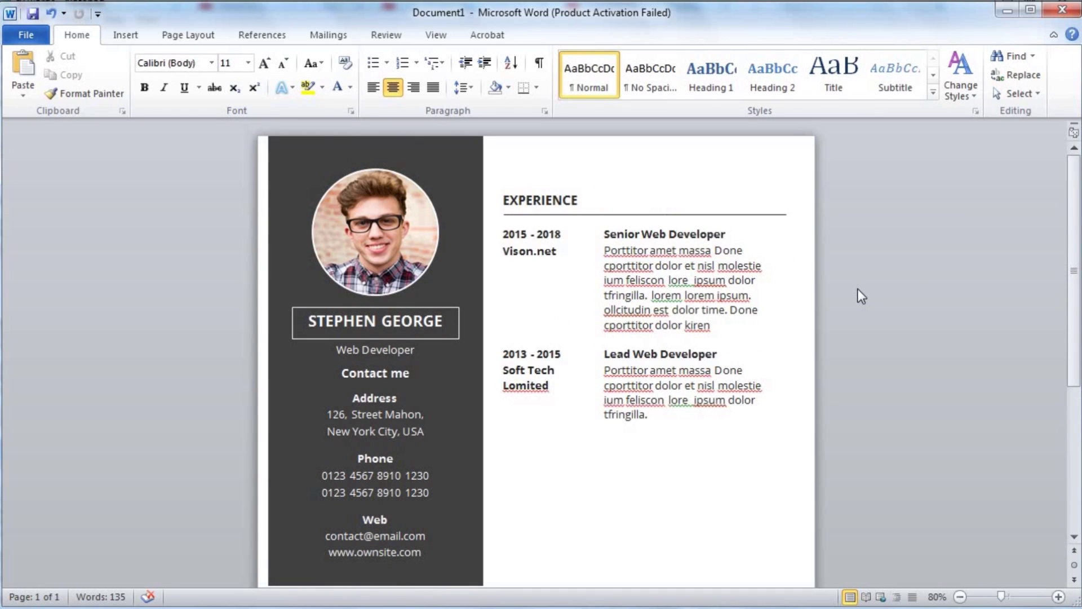
pyautogui.click(654, 385)
pyautogui.keyDown('shift'); pyautogui.click(566, 370); pyautogui.keyUp('shift')
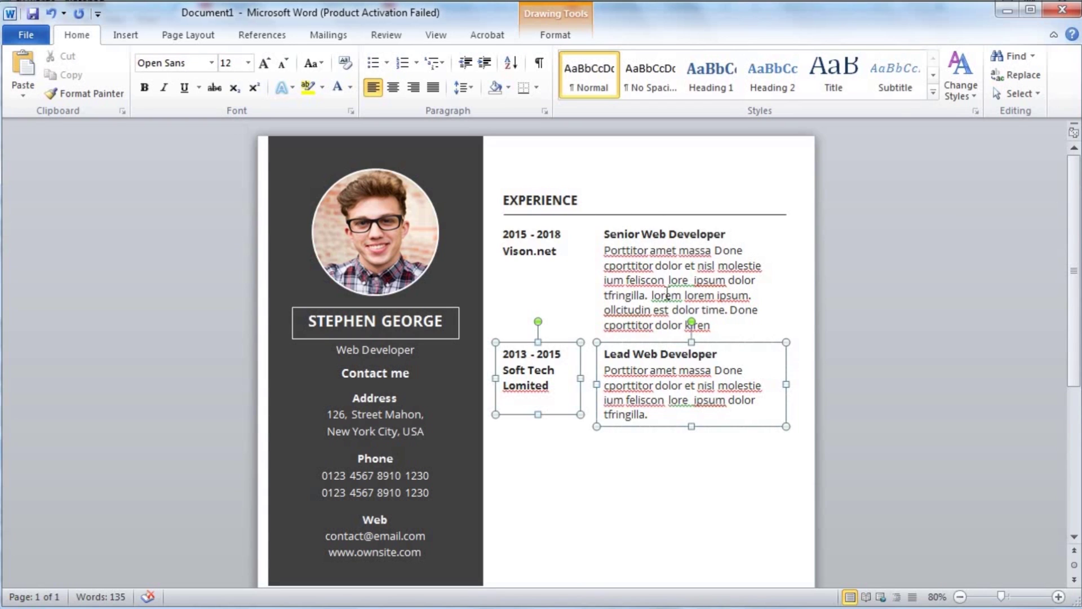
pyautogui.keyDown('shift'); pyautogui.click(666, 293); pyautogui.keyUp('shift')
pyautogui.keyDown('shift'); pyautogui.click(563, 224); pyautogui.keyUp('shift')
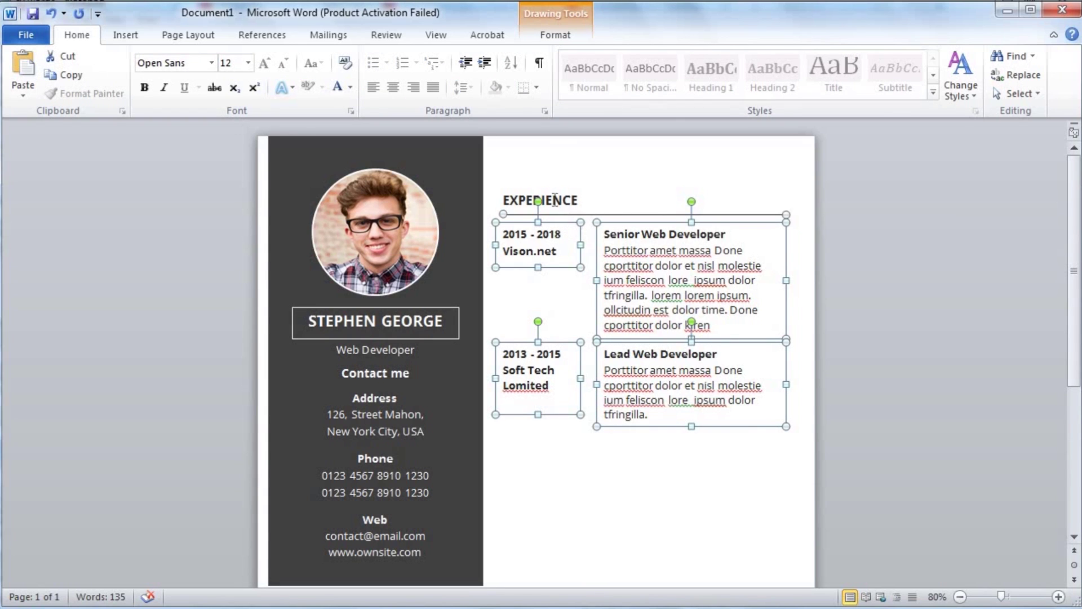
pyautogui.keyDown('shift'); pyautogui.click(565, 200); pyautogui.keyUp('shift')
pyautogui.press('Up')
pyautogui.press('Up')
pyautogui.press('Up')
pyautogui.press('Up')
pyautogui.press('Up')
pyautogui.press('Up')
pyautogui.press('Up')
pyautogui.press('Up')
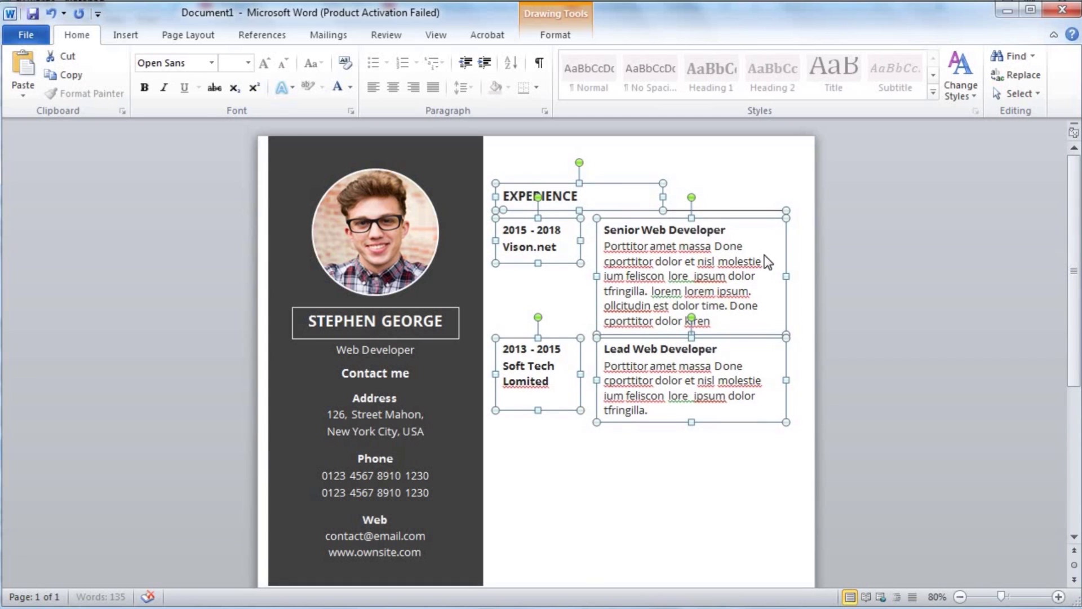
pyautogui.press('Up')
pyautogui.press('Up')
pyautogui.press('Up')
pyautogui.press('Up')
pyautogui.press('Up')
pyautogui.press('Up')
pyautogui.press('Up')
pyautogui.press('Up')
pyautogui.press('Up')
pyautogui.press('Up')
pyautogui.press('Up')
pyautogui.press('Up')
pyautogui.press('Up')
pyautogui.press('Up')
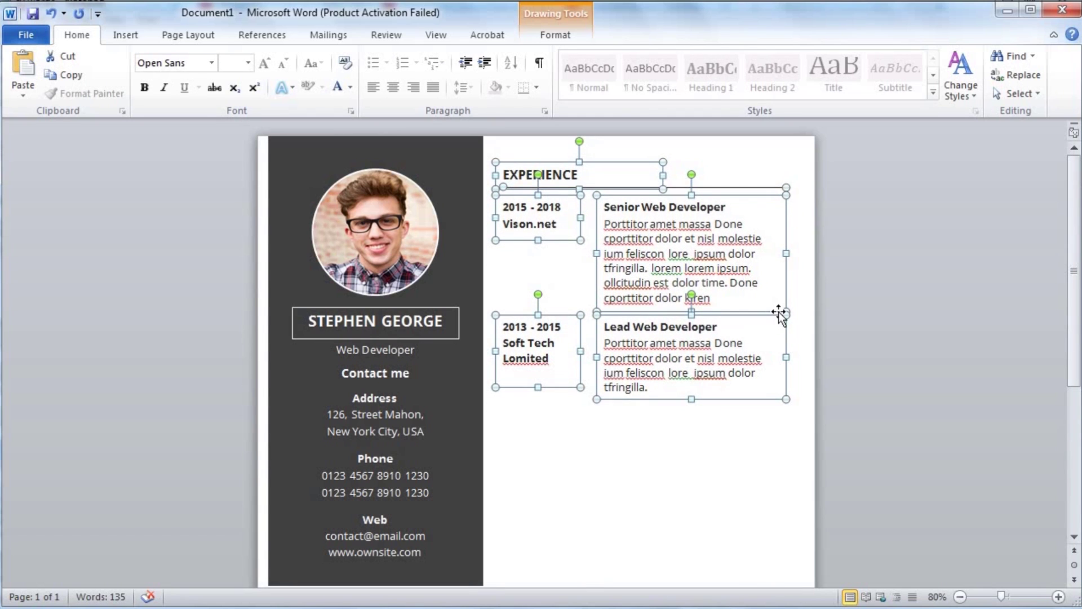
# - Duplicate the second entry lower and paste '2011- 2013 Creative Corporation' into its date box
pyautogui.click(794, 337)
pyautogui.scroll(-1, 793, 337)
pyautogui.click(730, 369)
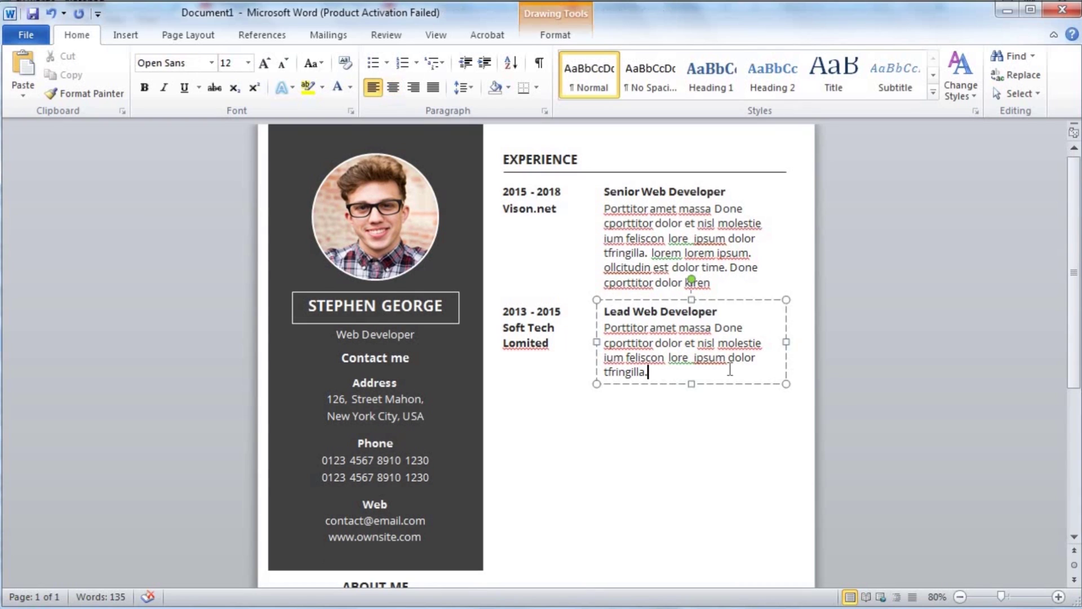
pyautogui.keyDown('shift'); pyautogui.click(560, 335); pyautogui.keyUp('shift')
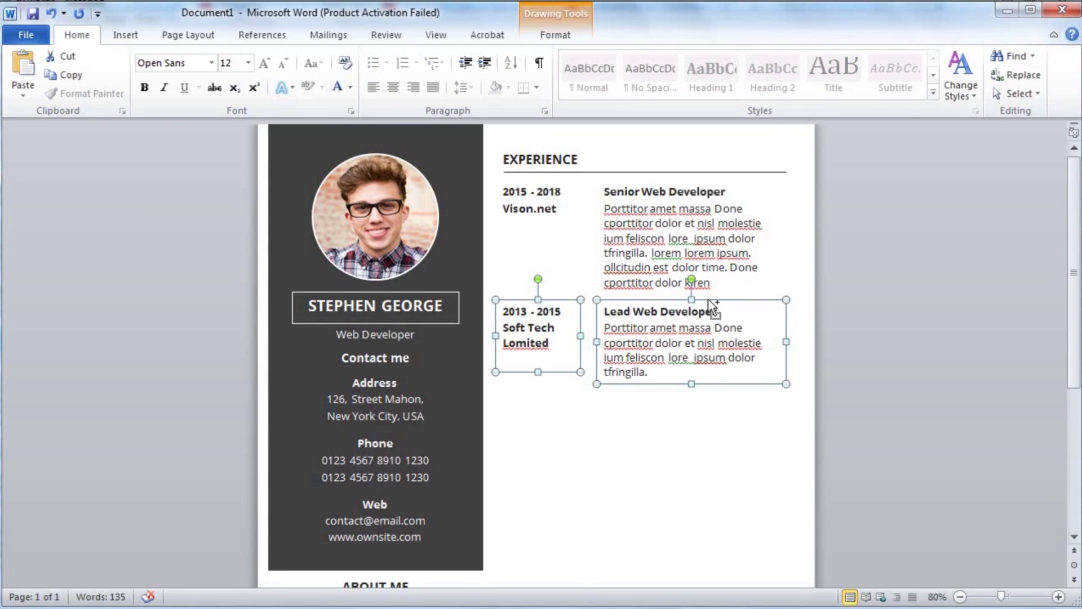
pyautogui.moveTo(709, 307); pyautogui.dragTo(746, 394)
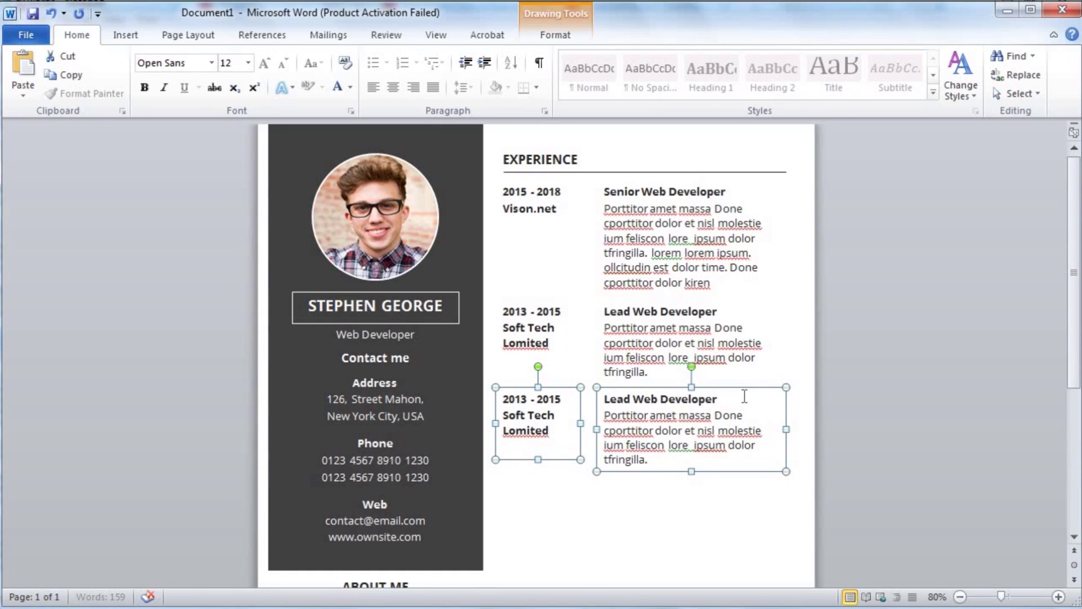
pyautogui.hotkey('alt', 'Tab')
pyautogui.moveTo(1, 223); pyautogui.dragTo(145, 235)
pyautogui.hotkey('ctrl', 'c')
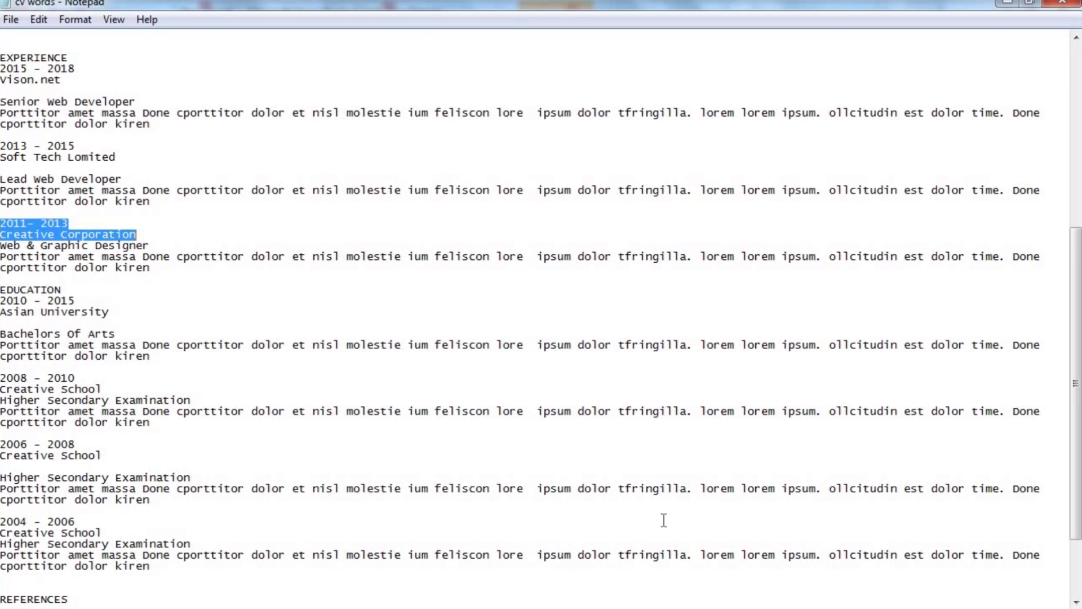
pyautogui.hotkey('alt', 'Tab')
pyautogui.click(547, 394)
pyautogui.hotkey('ctrl', 'a')
pyautogui.hotkey('ctrl', 'v')
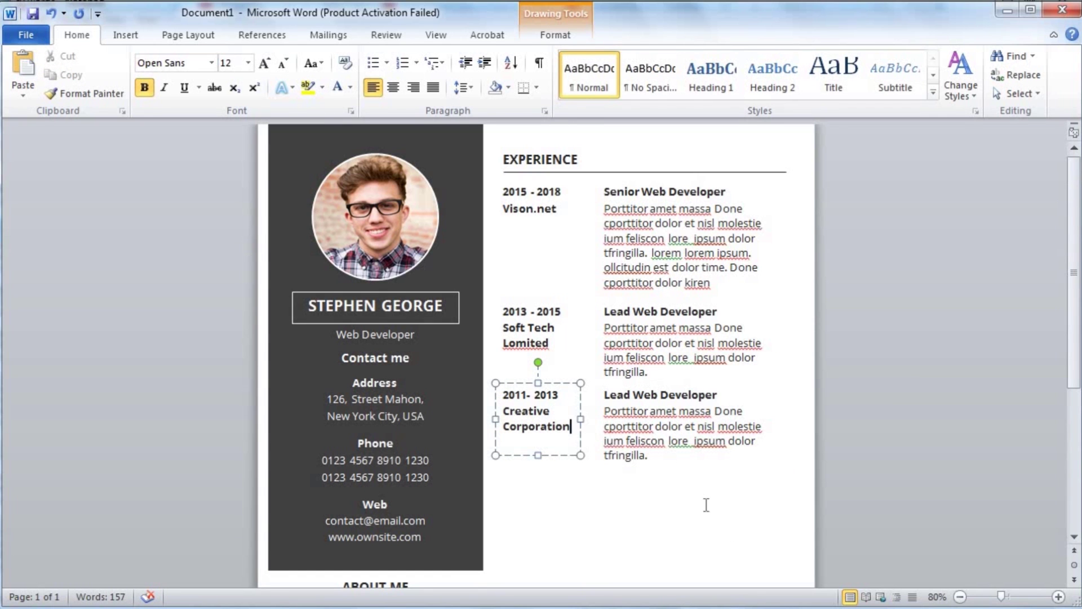
# - Paste the Web & Graphic Designer text into the third description box and unbold its paragraph
pyautogui.hotkey('alt', 'Tab')
pyautogui.moveTo(2, 246); pyautogui.dragTo(692, 257)
pyautogui.hotkey('ctrl', 'c')
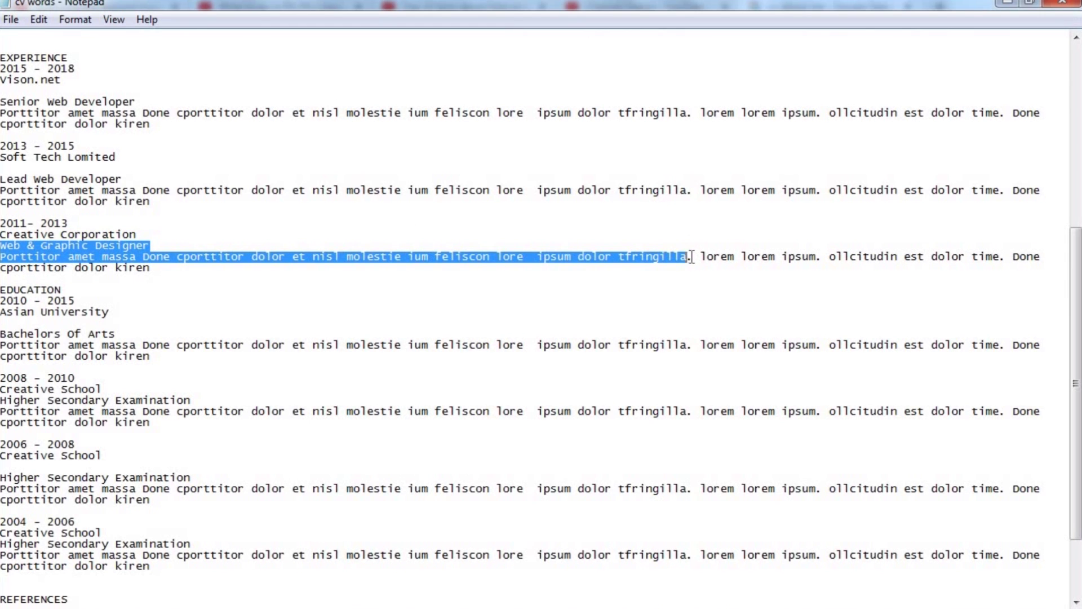
pyautogui.click(745, 603)
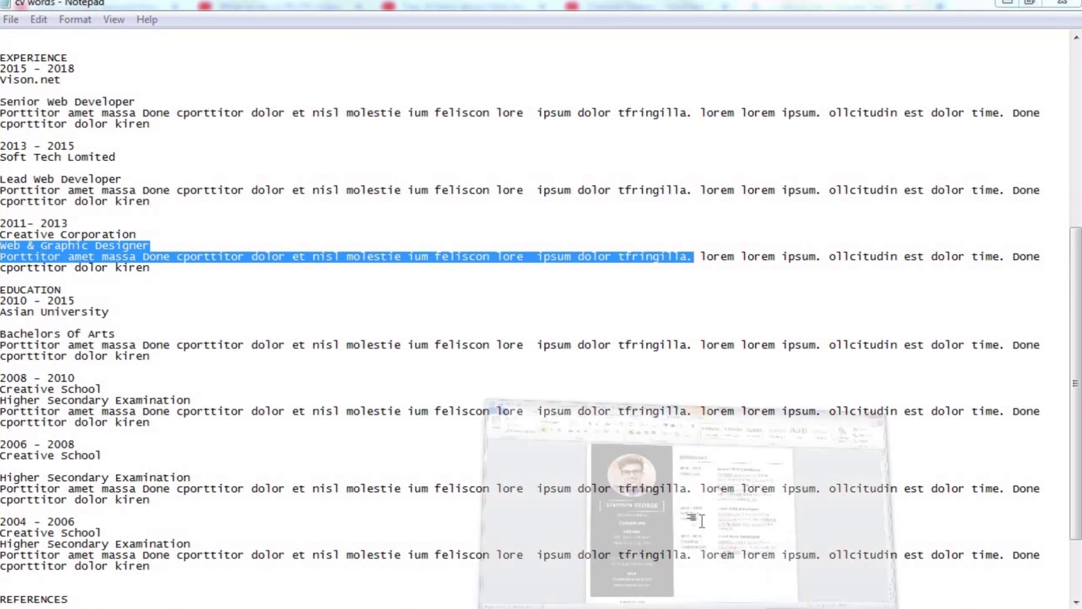
pyautogui.click(669, 395)
pyautogui.hotkey('ctrl', 'a')
pyautogui.hotkey('ctrl', 'v')
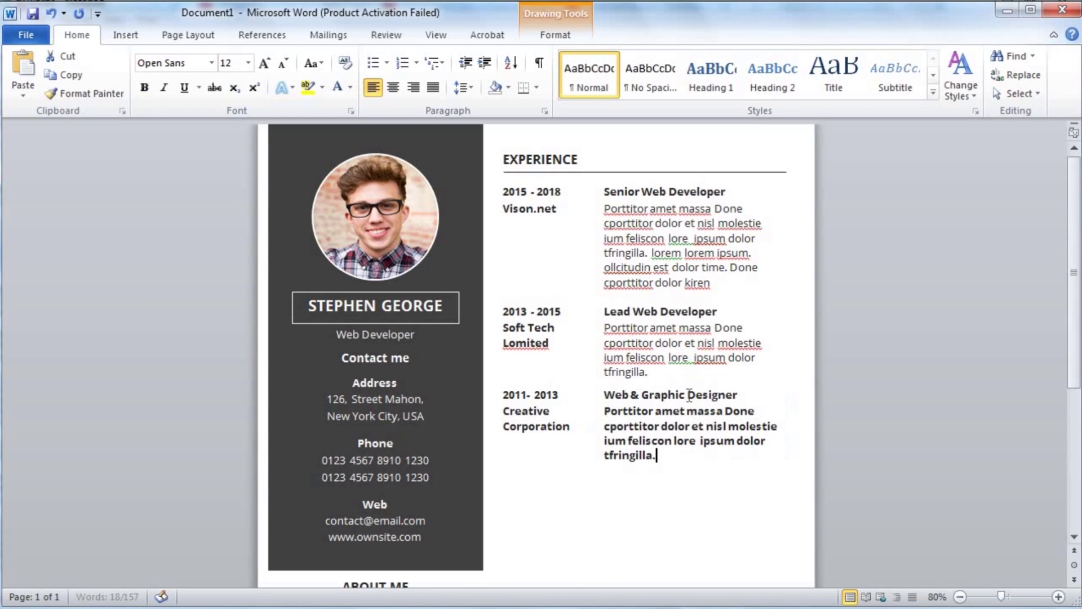
pyautogui.moveTo(662, 456); pyautogui.dragTo(603, 412)
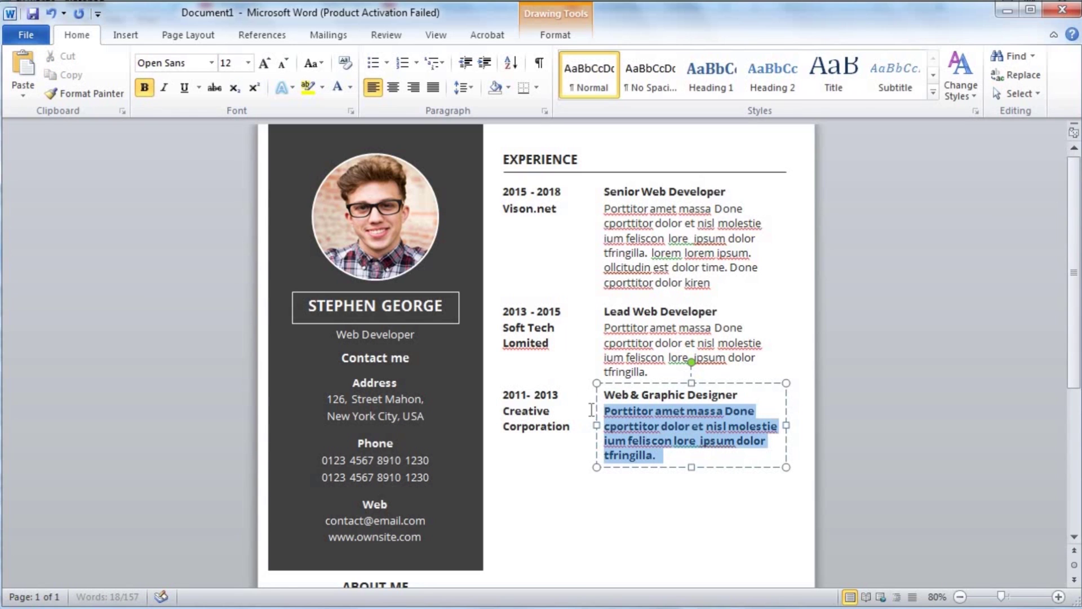
pyautogui.click(146, 89)
pyautogui.click(804, 395)
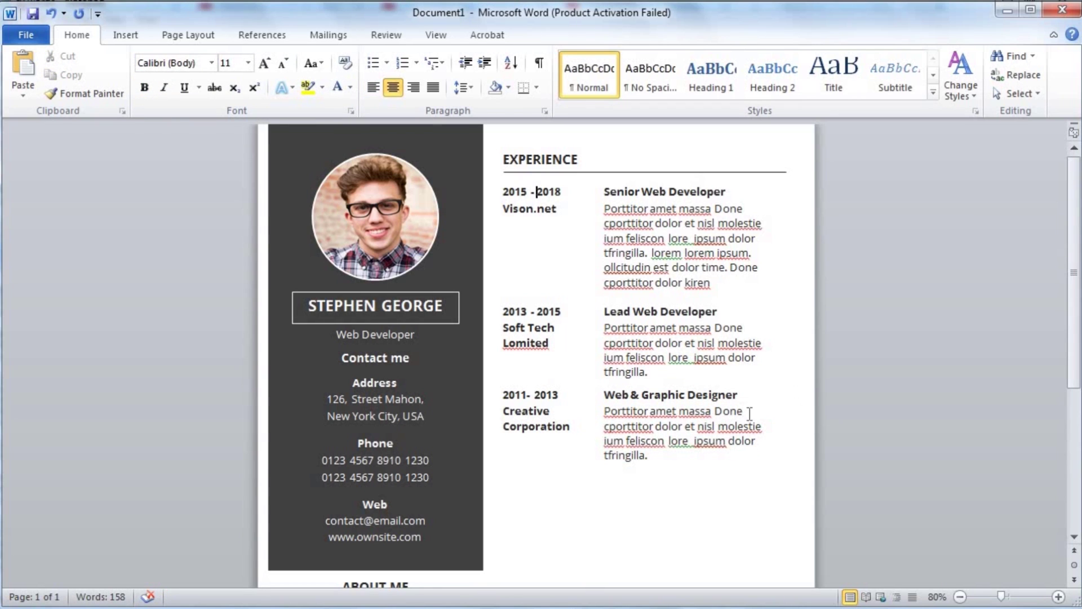
# - Copy the EXPERIENCE heading and rule below the last entry and change the word to EDUCATION
pyautogui.click(553, 159)
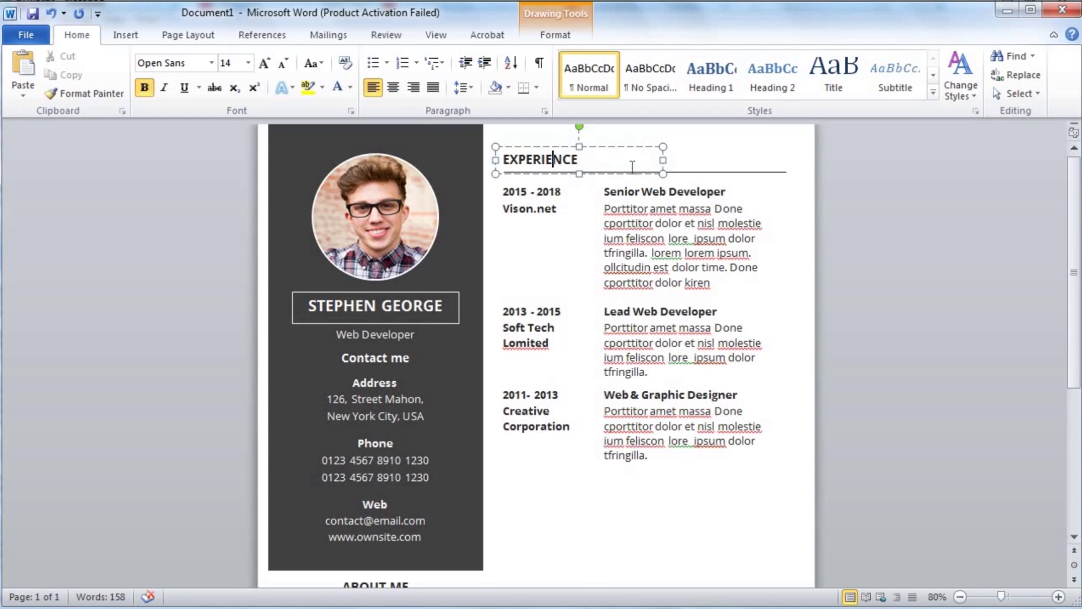
pyautogui.click(719, 173)
pyautogui.moveTo(719, 173); pyautogui.dragTo(715, 495)
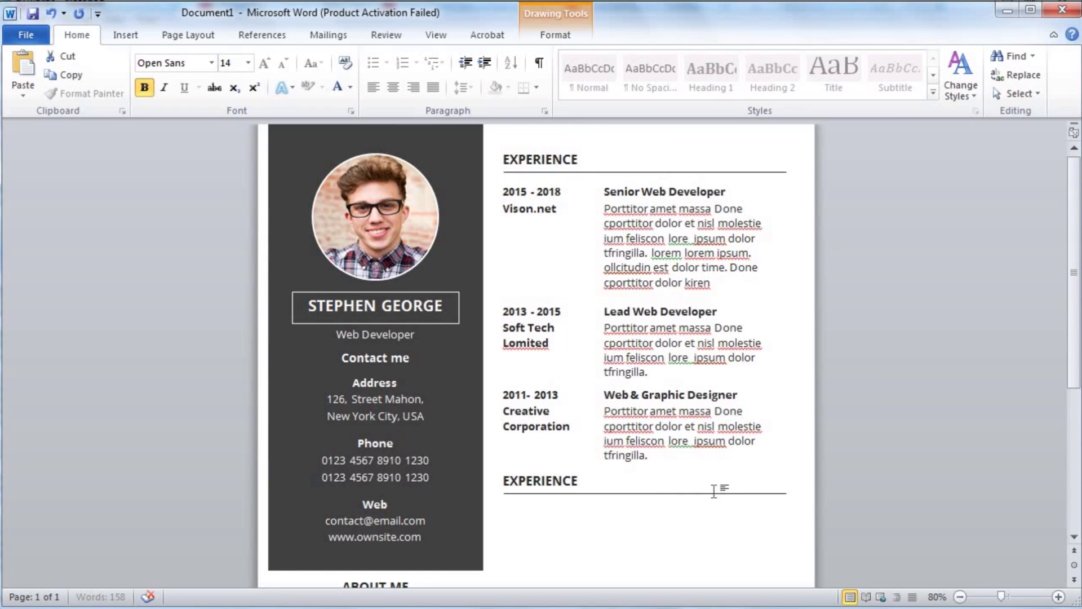
pyautogui.scroll(-5, 715, 494)
pyautogui.hotkey('alt', 'Tab')
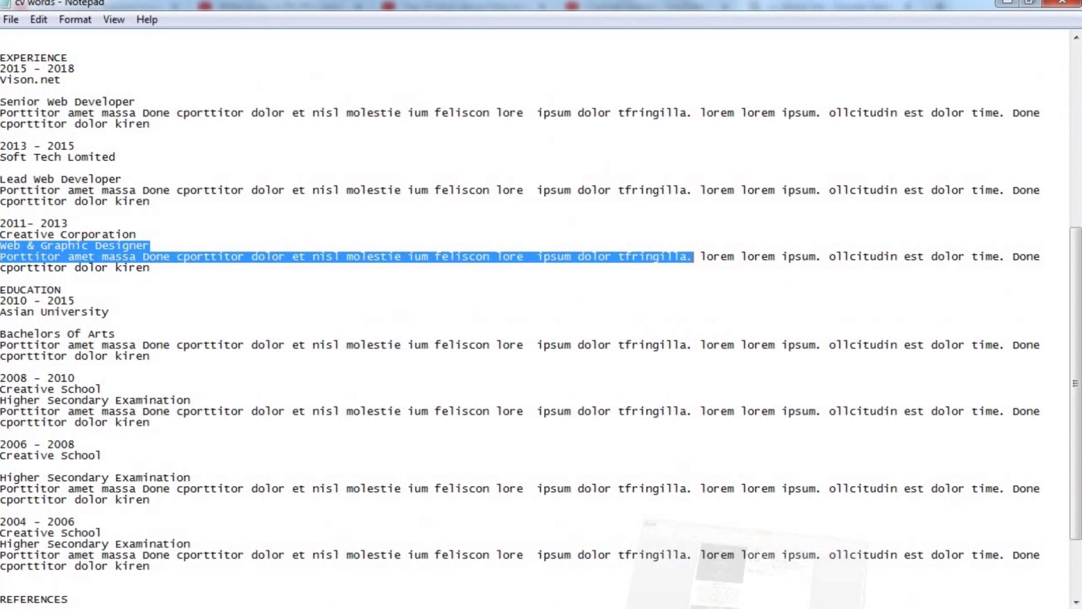
pyautogui.moveTo(61, 290); pyautogui.dragTo(8, 290)
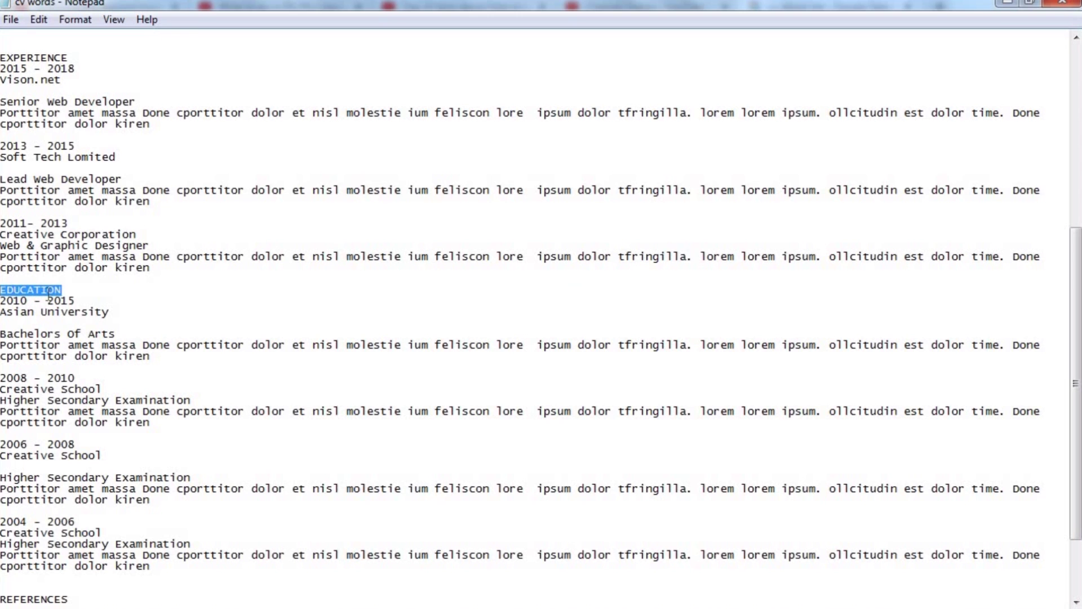
pyautogui.click(725, 551)
pyautogui.doubleClick(552, 276)
pyautogui.write('EDUCATION')
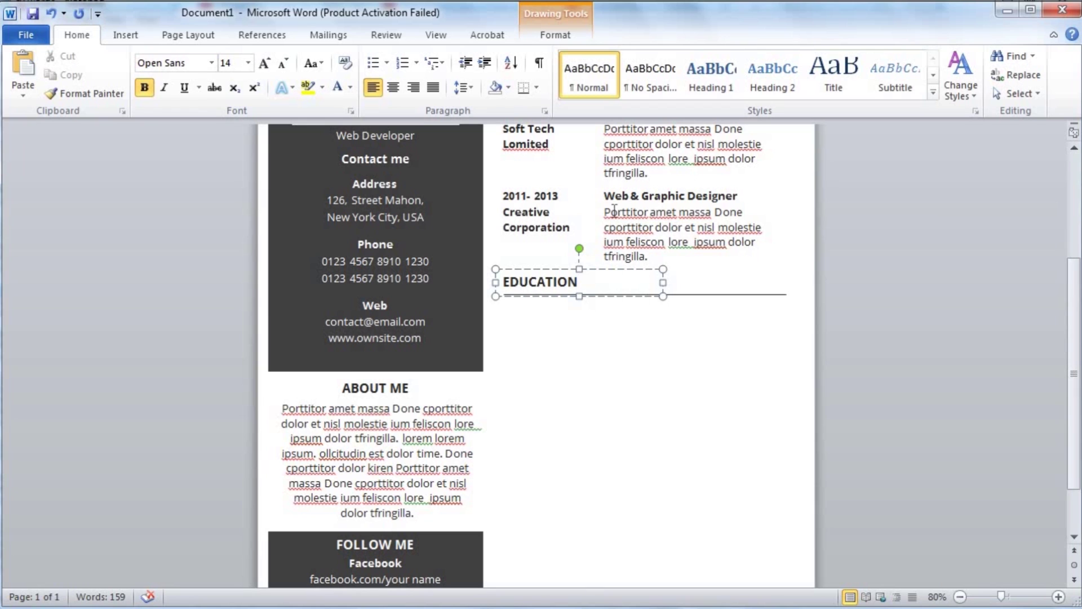
# - Copy the Web & Graphic Designer and 2011- 2013 boxes below the EDUCATION heading
pyautogui.click(615, 211)
pyautogui.keyDown('shift'); pyautogui.click(545, 204); pyautogui.keyUp('shift')
pyautogui.moveTo(676, 189); pyautogui.dragTo(661, 323)
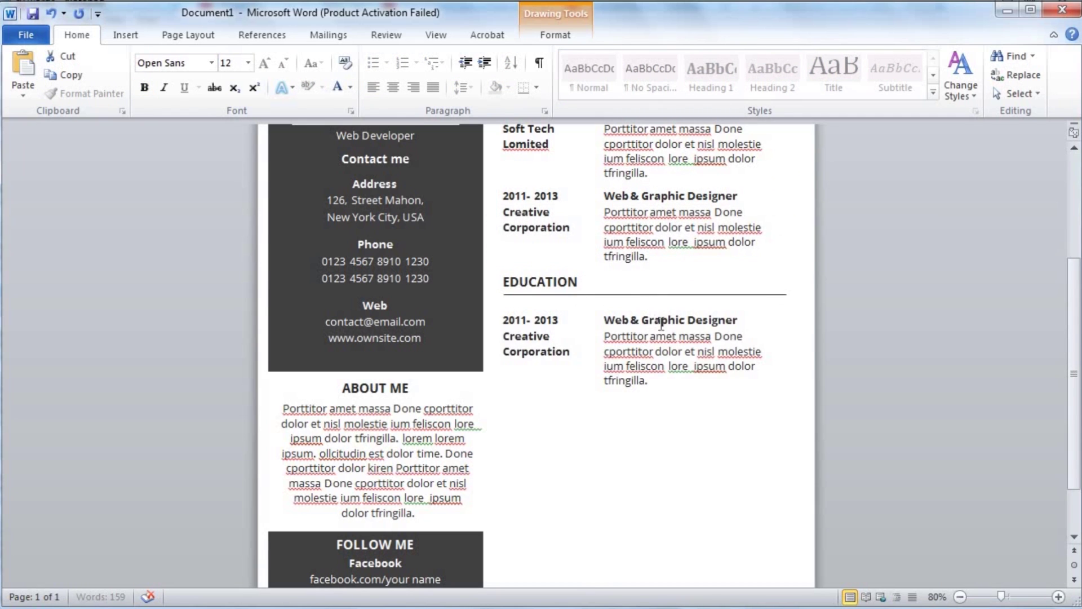
pyautogui.click(753, 599)
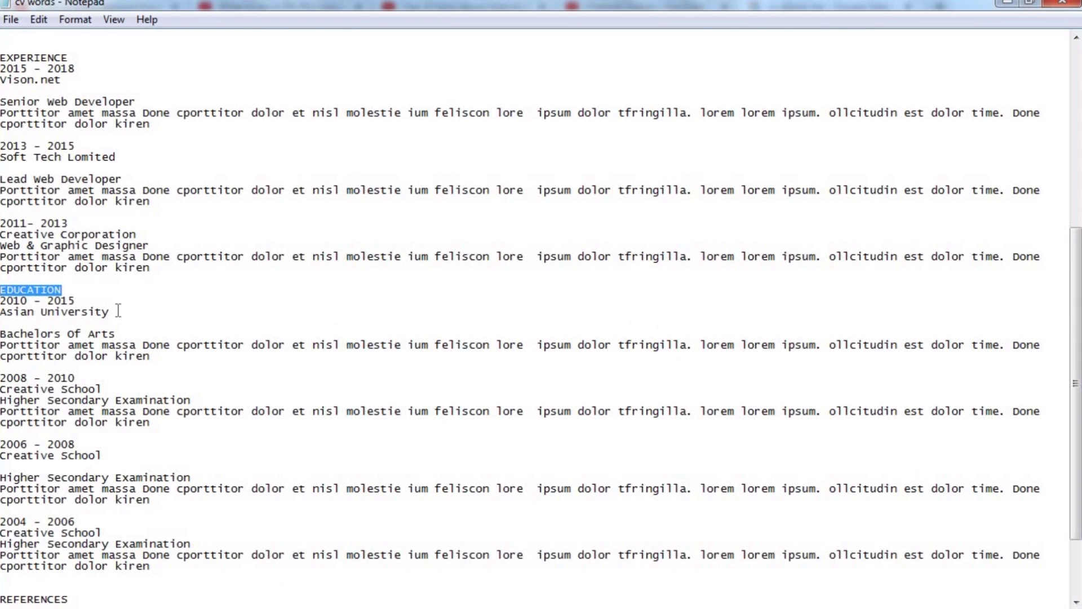
# - Paste '2010 - 2015 Asian University' into the Education dates box
pyautogui.moveTo(120, 314); pyautogui.dragTo(3, 301)
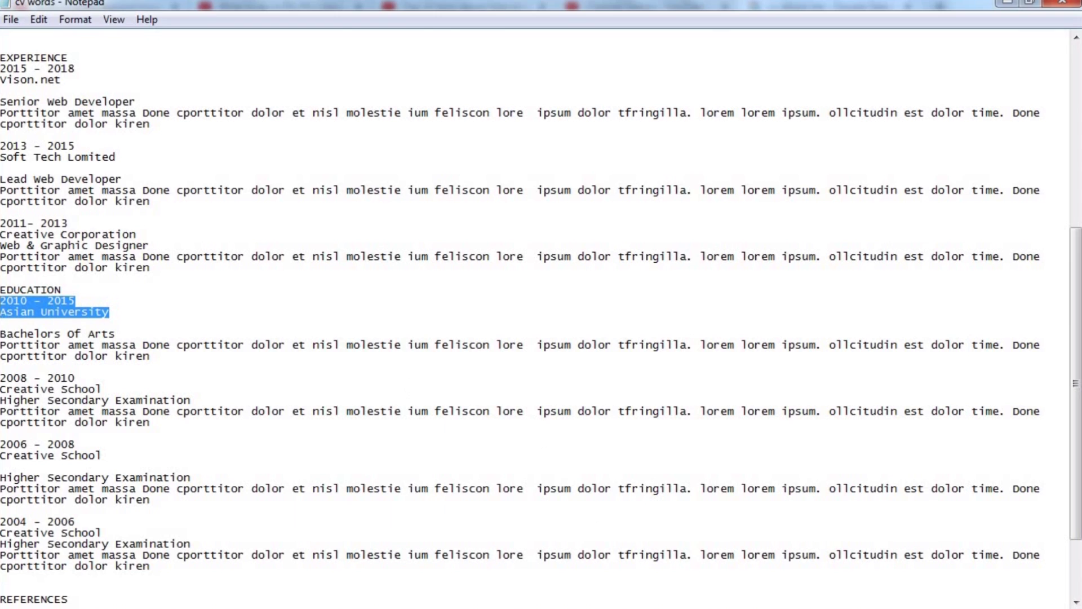
pyautogui.hotkey('alt', 'Tab')
pyautogui.click(529, 336)
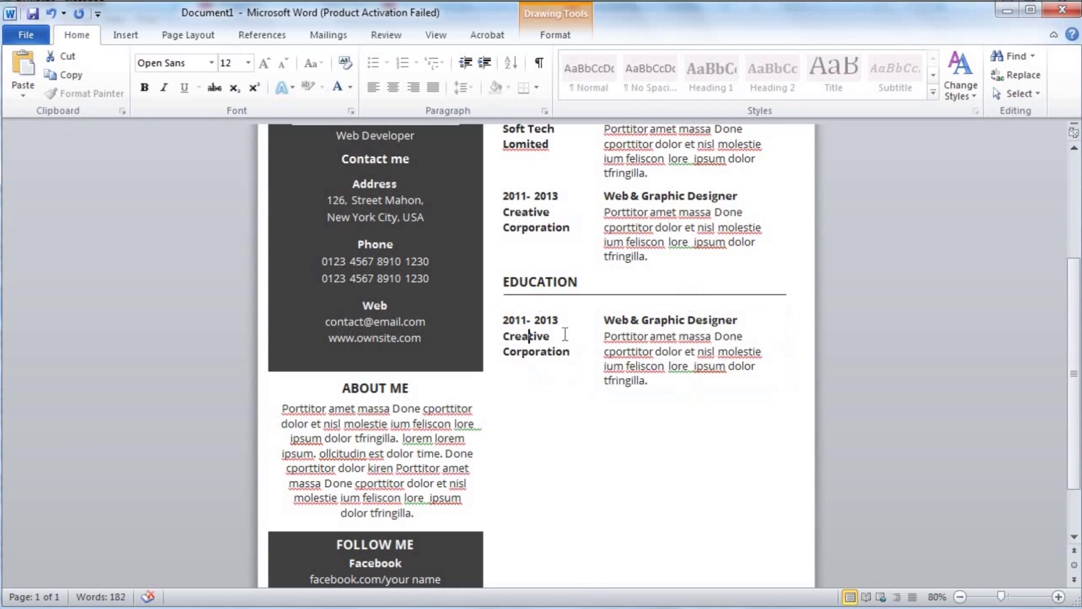
pyautogui.hotkey('ctrl', 'a')
pyautogui.write('2010 - 2015 Asian University')
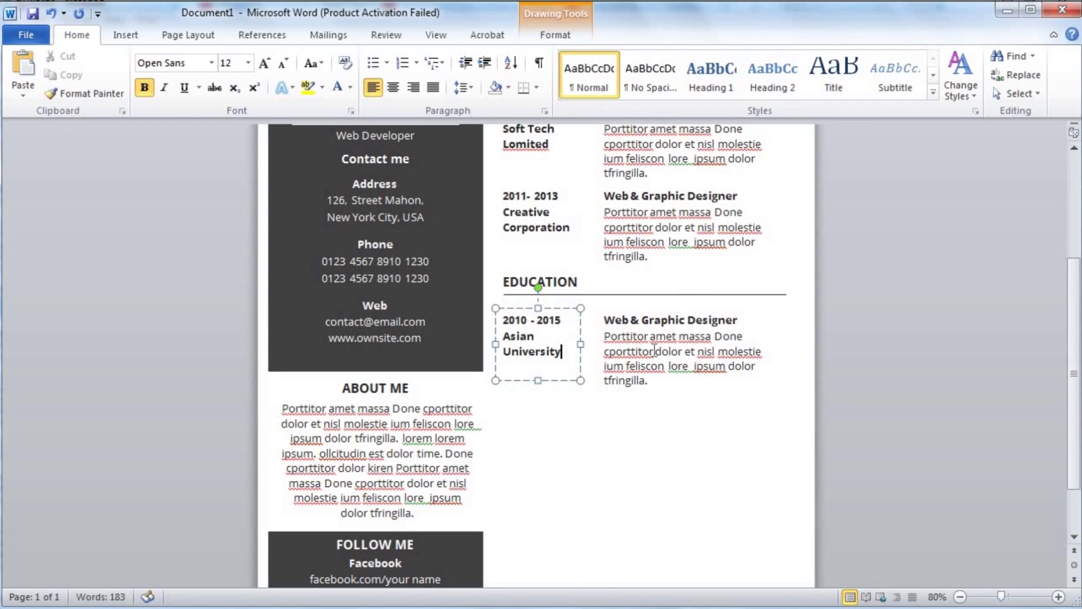
# - Paste the Bachelors Of Arts text into the description box, unbold its paragraph, and nudge both boxes up
pyautogui.hotkey('alt', 'Tab')
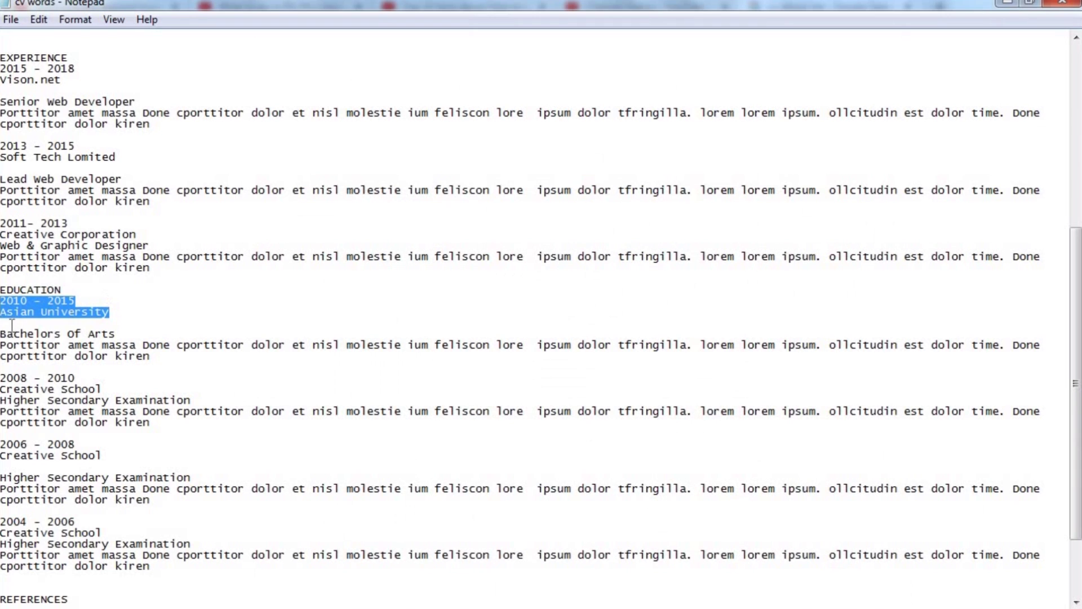
pyautogui.moveTo(1, 332); pyautogui.dragTo(128, 363)
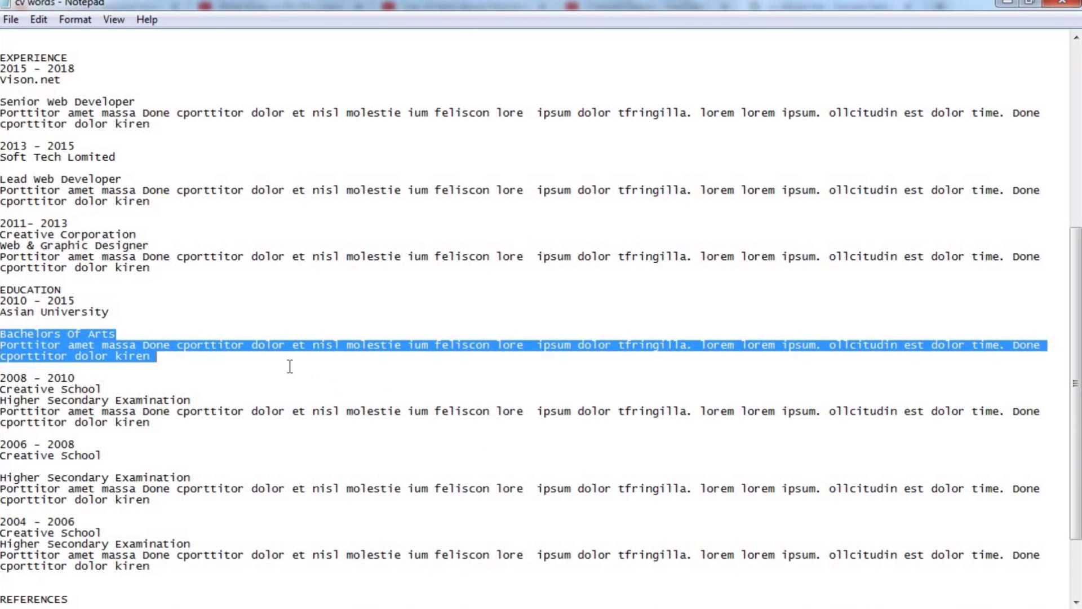
pyautogui.hotkey('alt', 'Tab')
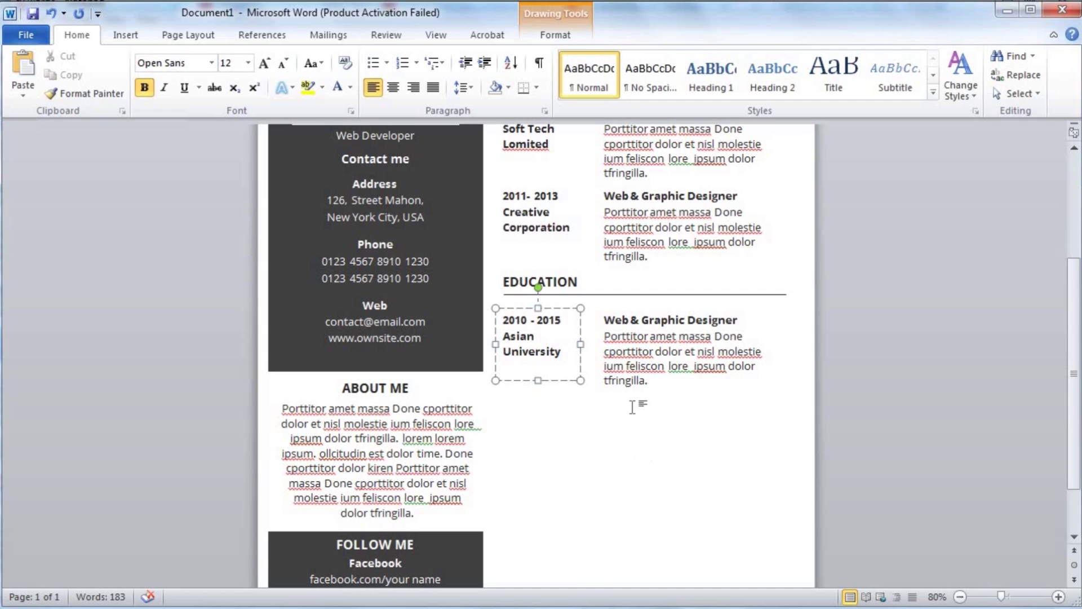
pyautogui.click(630, 367)
pyautogui.hotkey('ctrl', 'a')
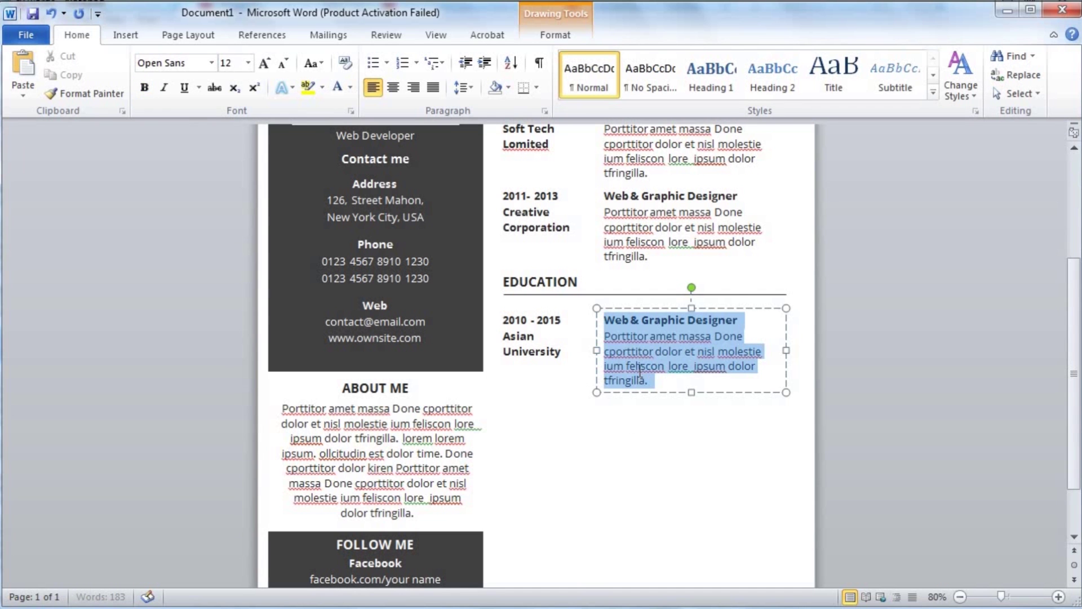
pyautogui.write('Bachelors Of Arts Porttitor amet massa Done cporttitor dolor et nisl molestie ium feliscon lore ipsum dolor tfringilla. lorem lorem ipsum.')
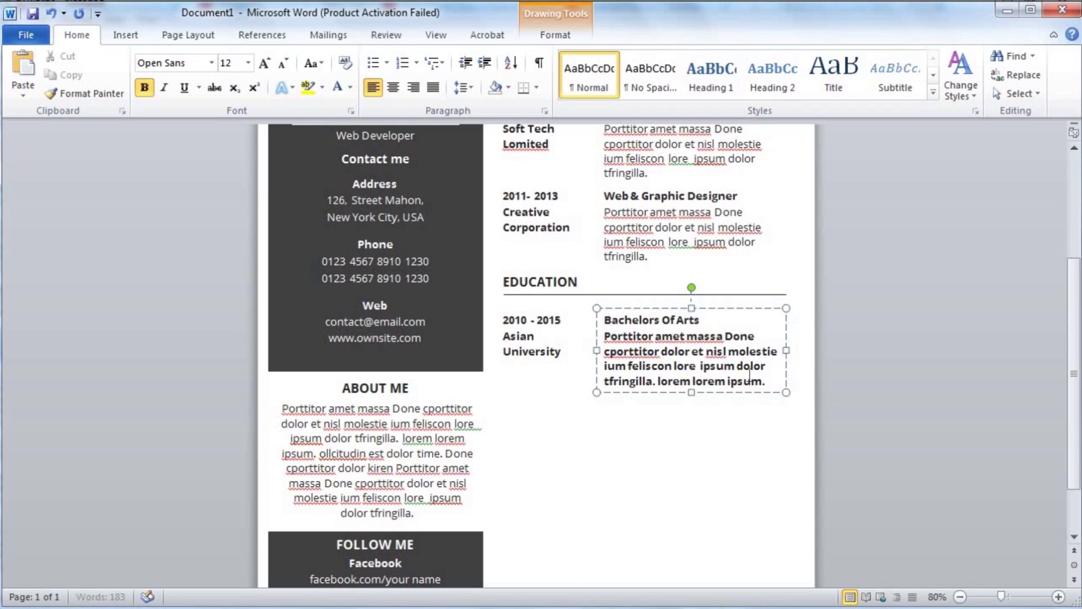
pyautogui.moveTo(766, 382); pyautogui.dragTo(605, 336)
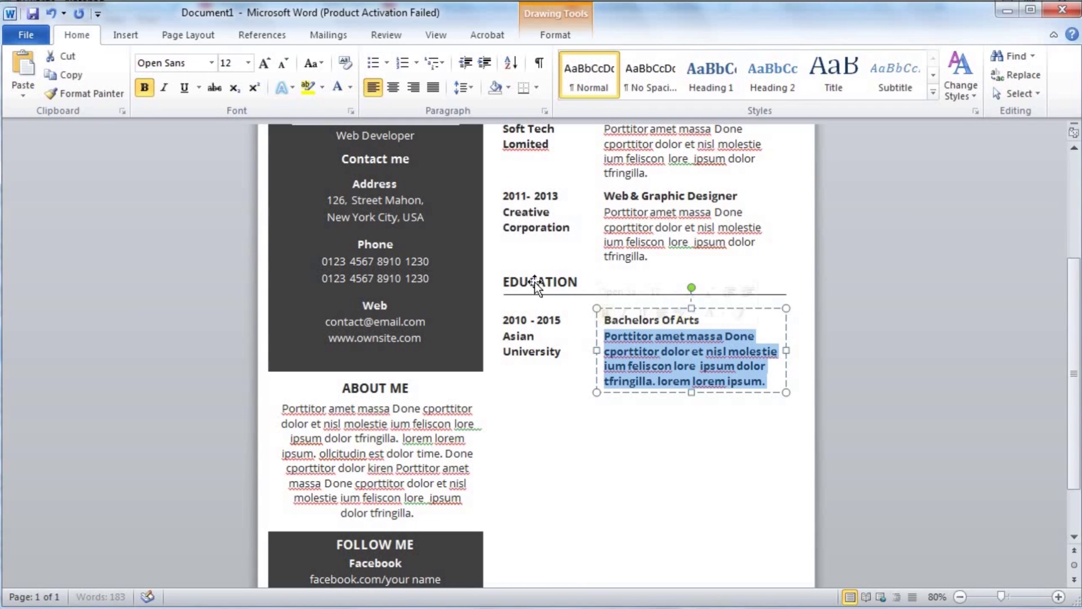
pyautogui.click(143, 87)
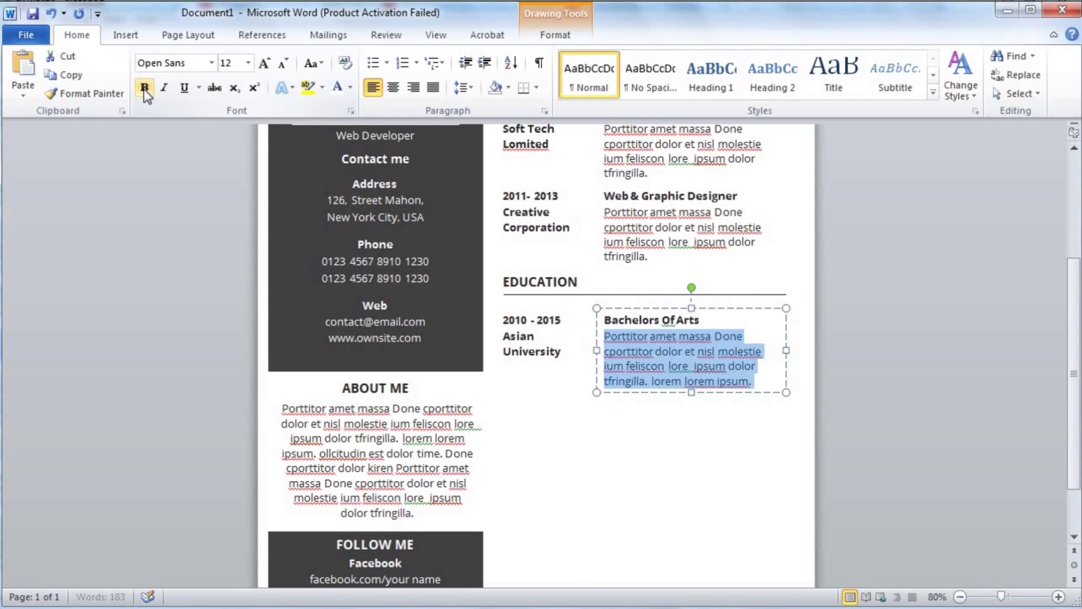
pyautogui.click(642, 366)
pyautogui.scroll(2, 565, 354)
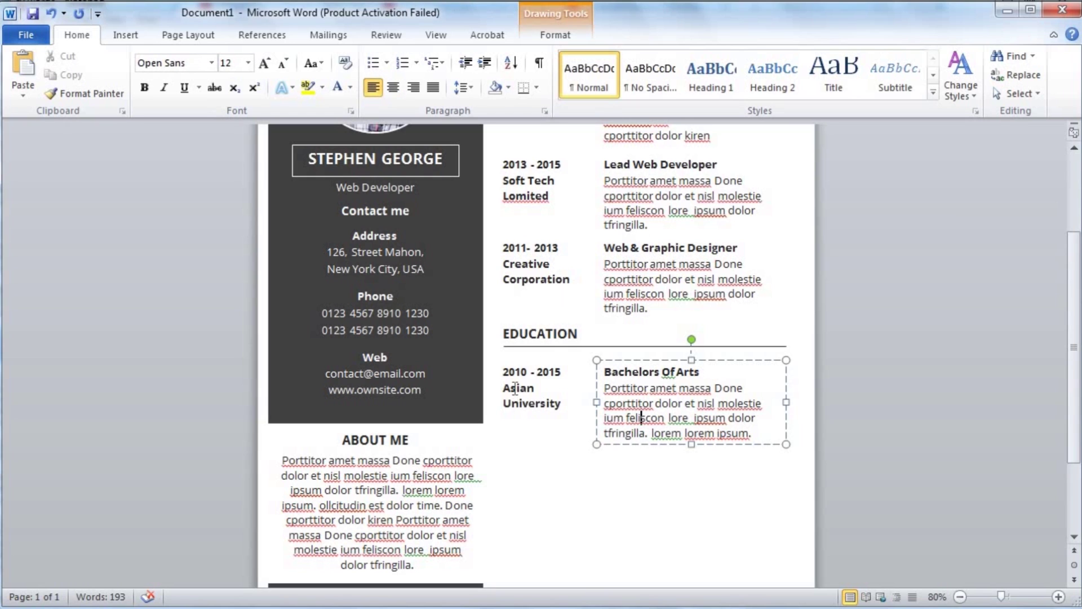
pyautogui.keyDown('shift'); pyautogui.click(543, 393); pyautogui.keyUp('shift')
pyautogui.press('Up')
pyautogui.press('Up')
pyautogui.press('Up')
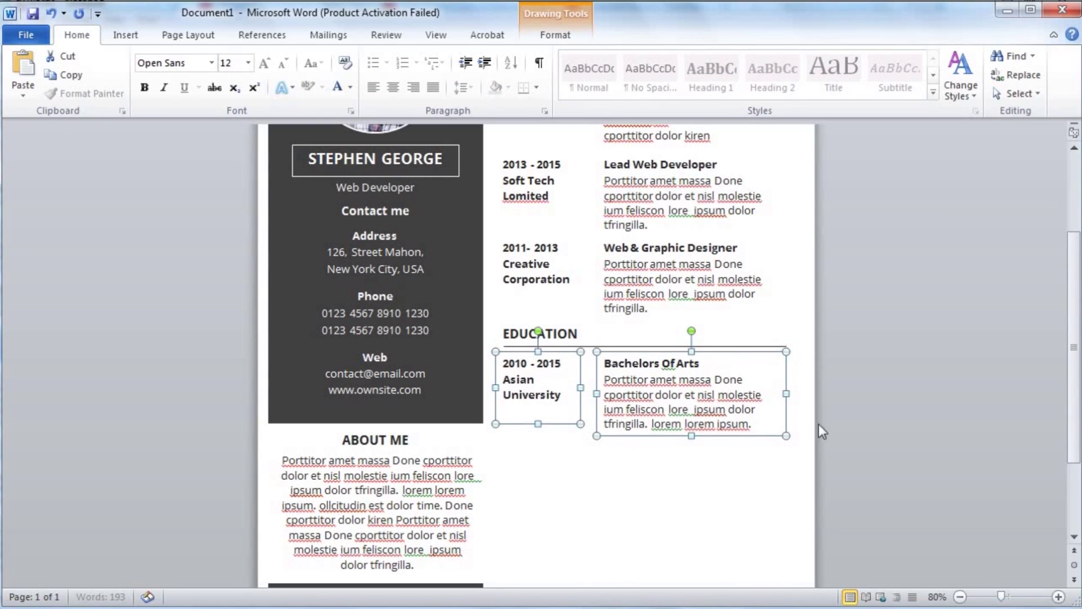
# - Copy both Education boxes lower and paste '2008 - 2010 Creative School' into the dates box
pyautogui.moveTo(710, 353); pyautogui.dragTo(715, 444)
pyautogui.click(790, 477)
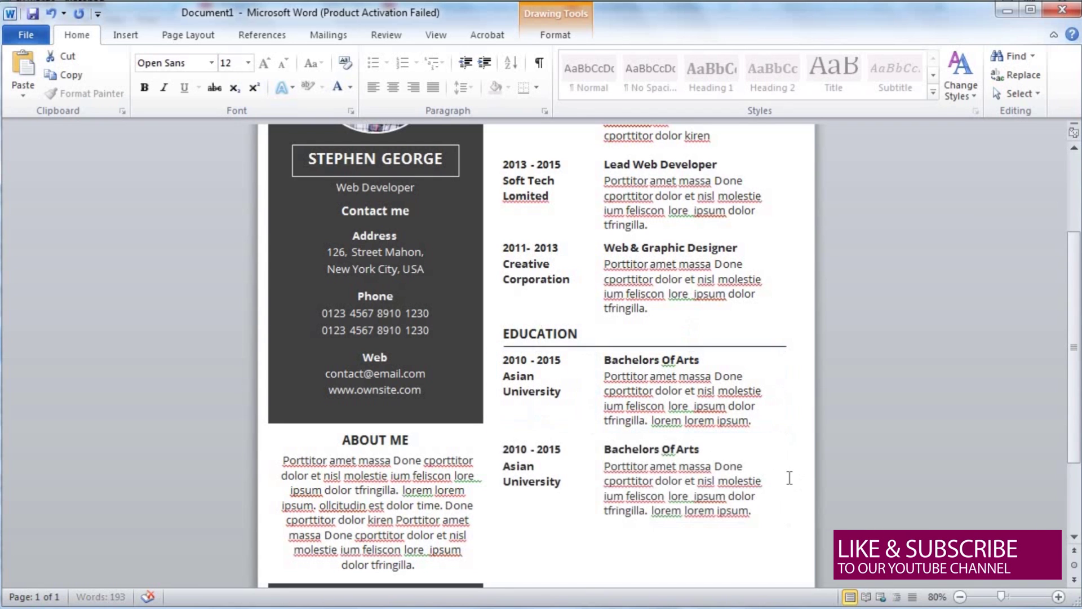
pyautogui.scroll(-3, 785, 484)
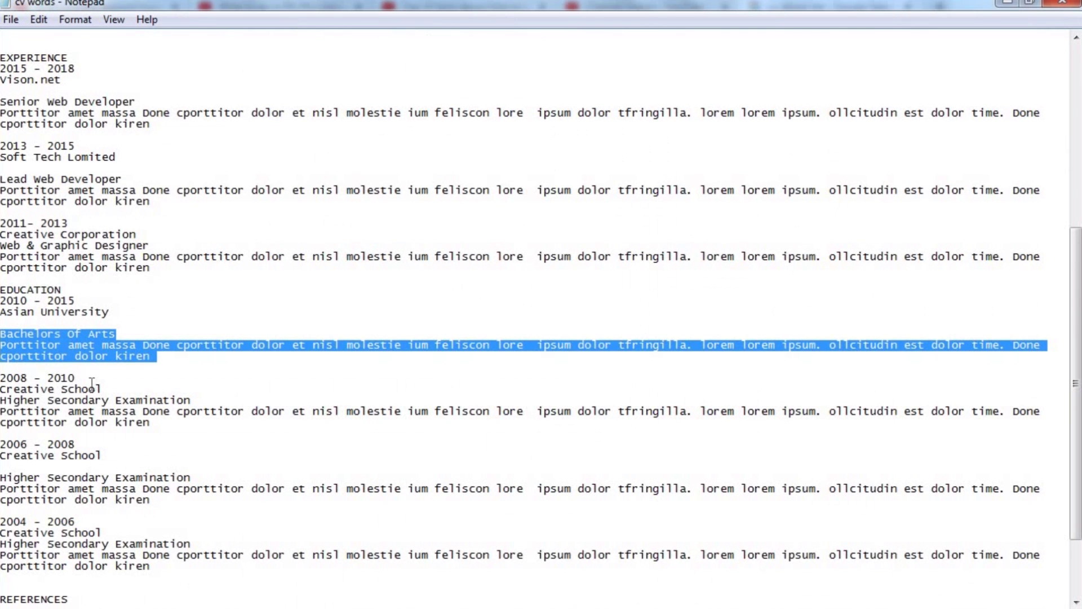
pyautogui.click(92, 384)
pyautogui.moveTo(102, 389); pyautogui.dragTo(3, 385)
pyautogui.hotkey('ctrl', 'c')
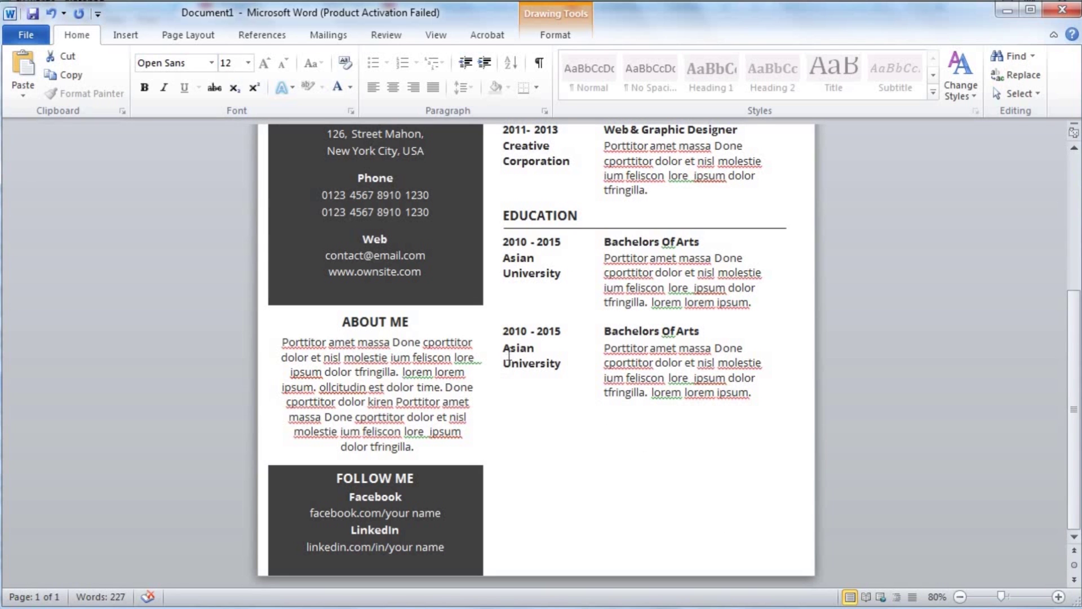
pyautogui.click(525, 339)
pyautogui.click(526, 340)
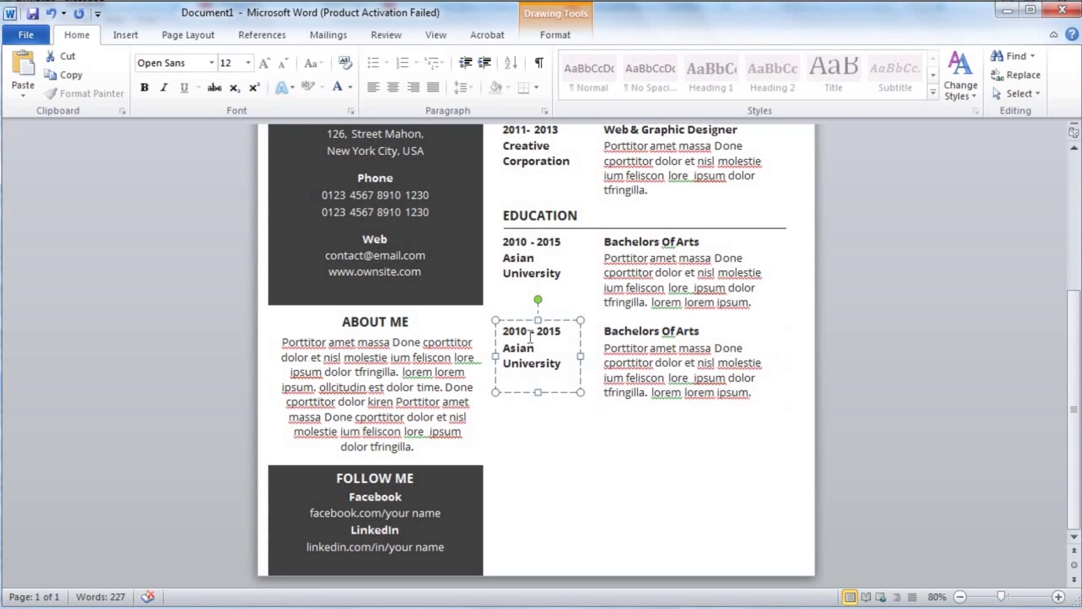
pyautogui.hotkey('ctrl', 'a')
pyautogui.hotkey('ctrl', 'v')
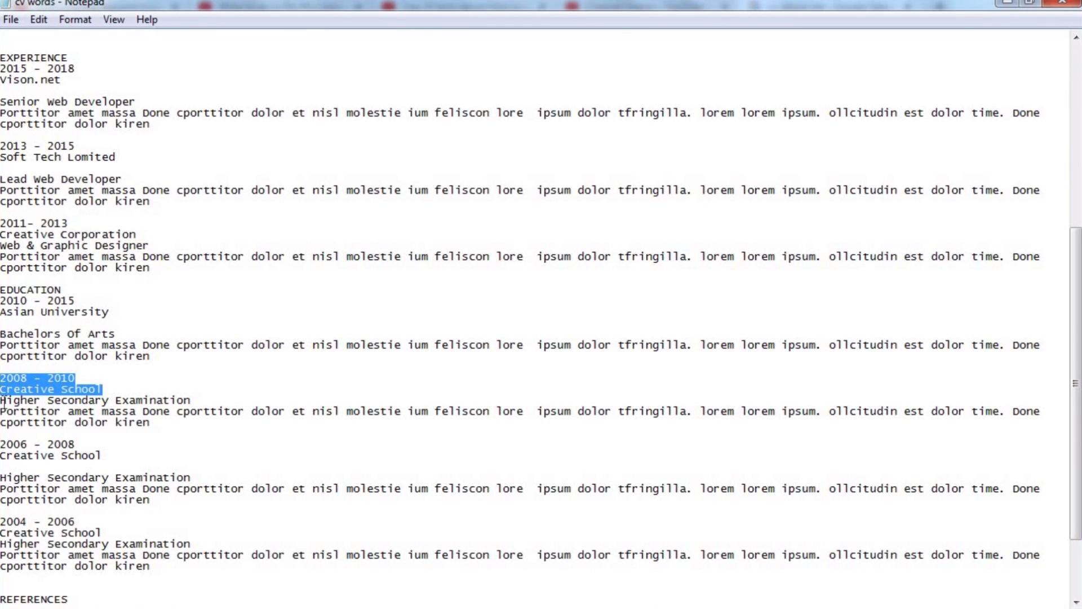
# - Replace the lower description with the Higher Secondary Examination heading and paragraph
pyautogui.moveTo(4, 401); pyautogui.dragTo(694, 412)
pyautogui.hotkey('ctrl', 'c')
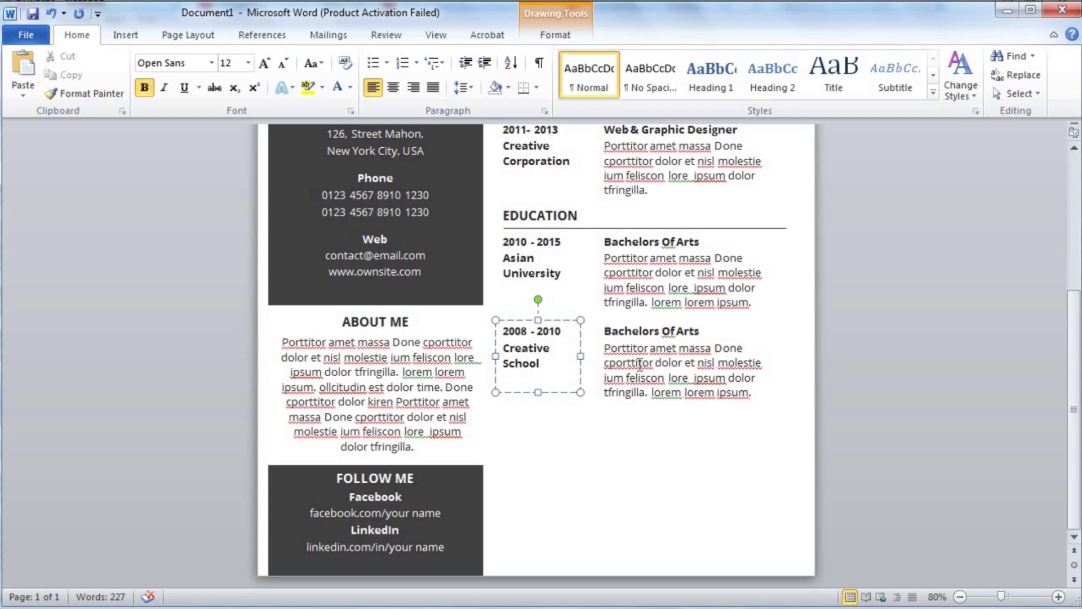
pyautogui.click(642, 366)
pyautogui.hotkey('ctrl', 'a')
pyautogui.hotkey('ctrl', 'v')
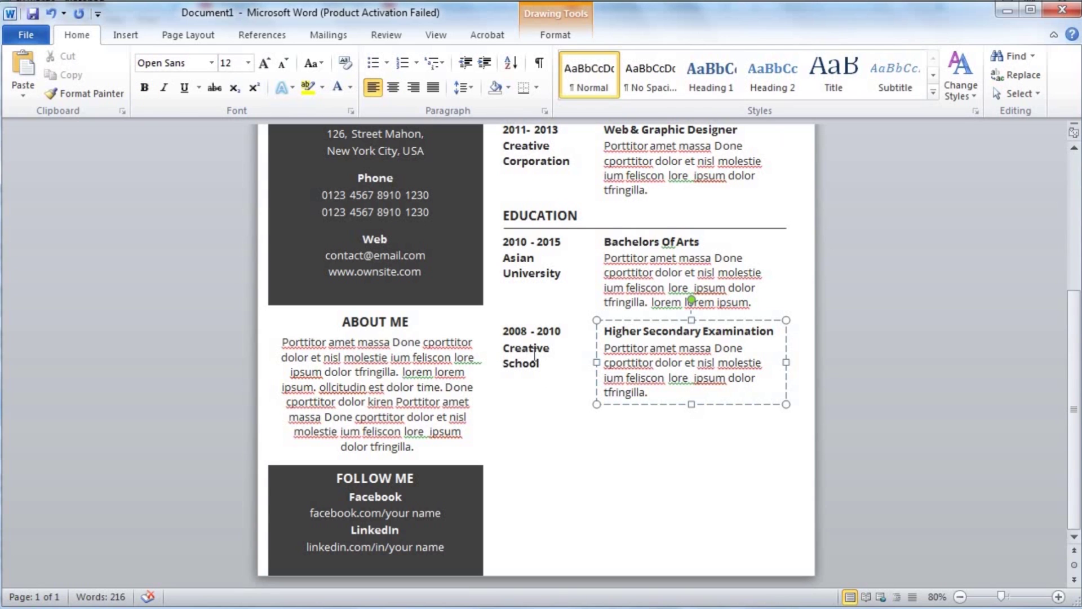